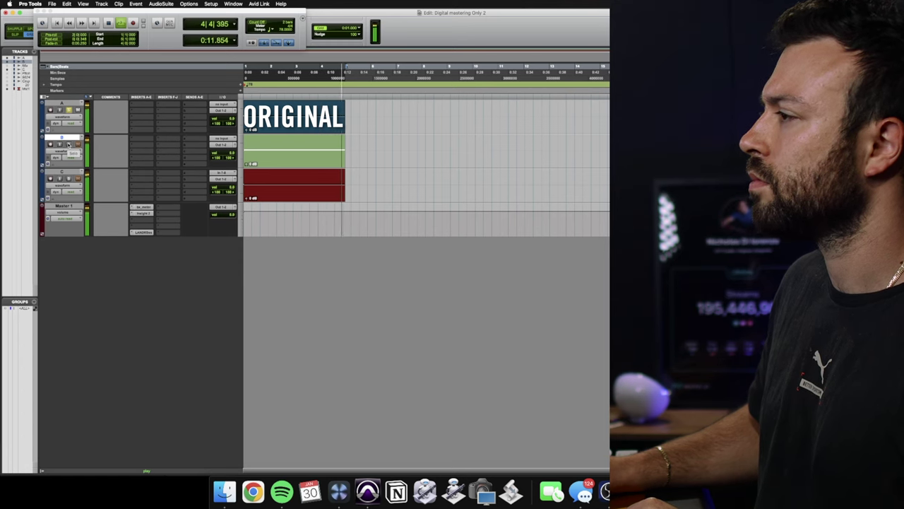
Solo track B during playback to compare it with the original
{"action": "left_click", "coordinate": [68, 145]}
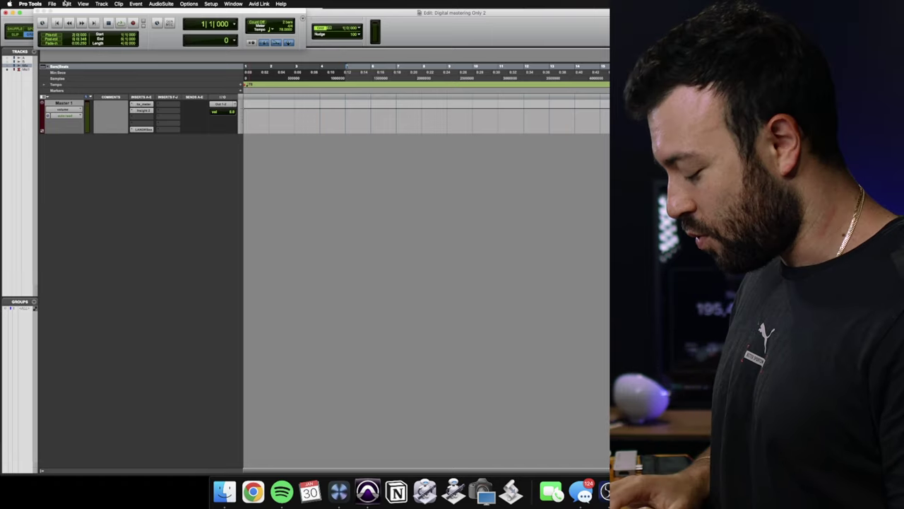
Create two new stereo audio tracks above the master track
{"action": "key", "text": "super+shift+n"}
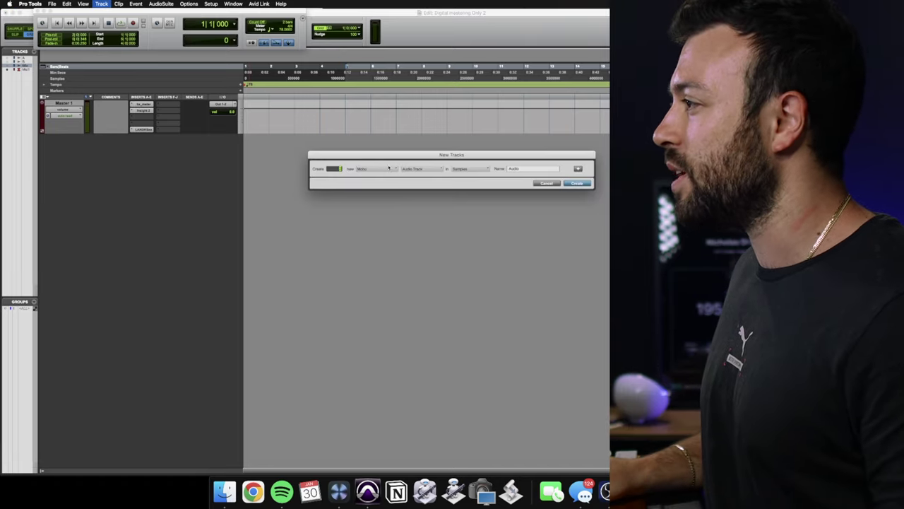
{"action": "left_click", "coordinate": [389, 168]}
{"action": "left_click", "coordinate": [369, 177]}
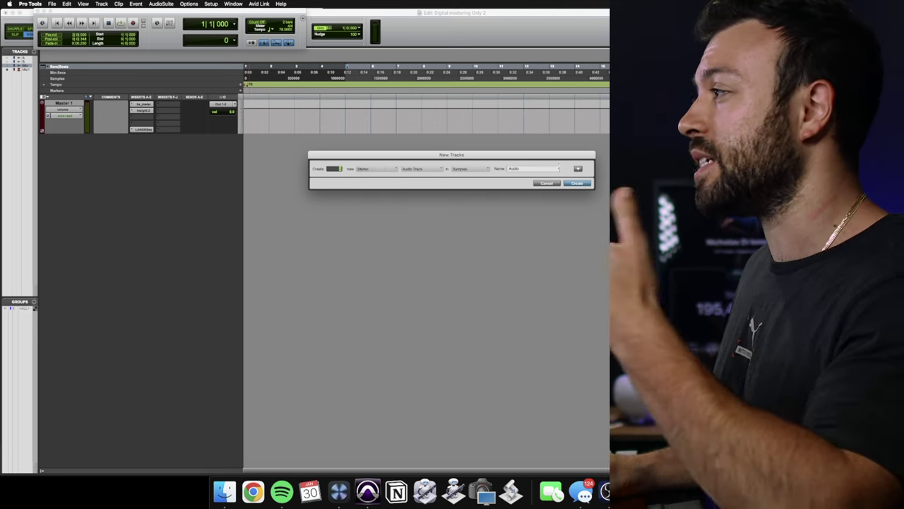
{"action": "left_click", "coordinate": [578, 183]}
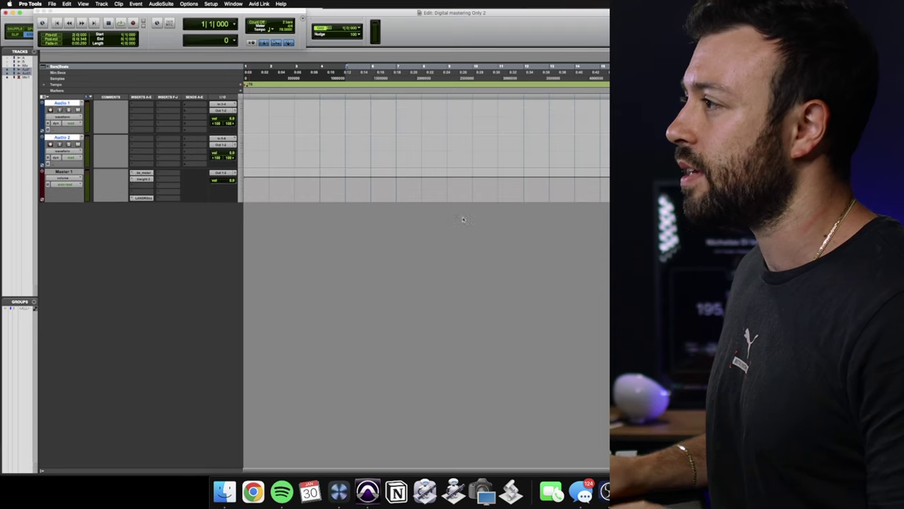
Inspect the Insight 2 meter inserted on the Master 1 track, and close it
{"action": "left_click", "coordinate": [65, 172]}
{"action": "left_click", "coordinate": [142, 179]}
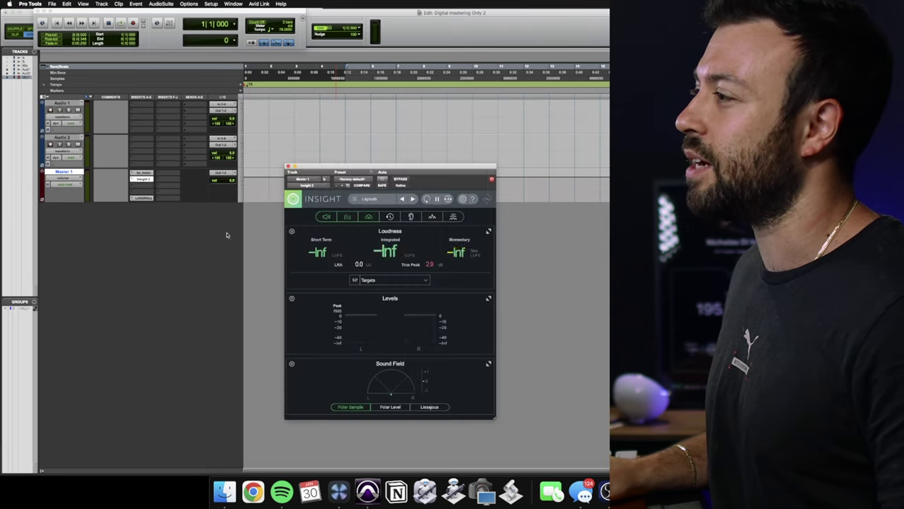
{"action": "left_click", "coordinate": [288, 167]}
Rename the Audio 1 track Pitch and the Audio 2 track CL_LC_ItsGonnaBeAlright_96k_24b
{"action": "double_click", "coordinate": [64, 103]}
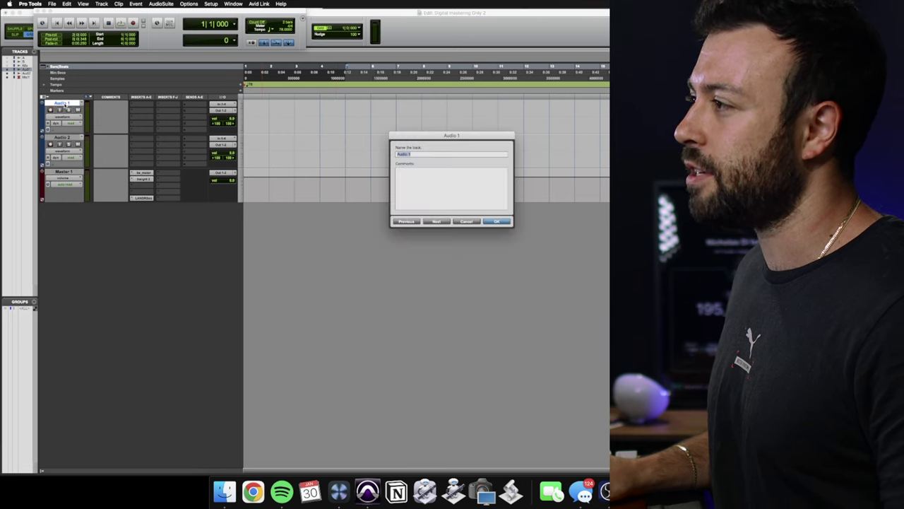
{"action": "type", "text": "Pitch"}
{"action": "key", "text": "Return"}
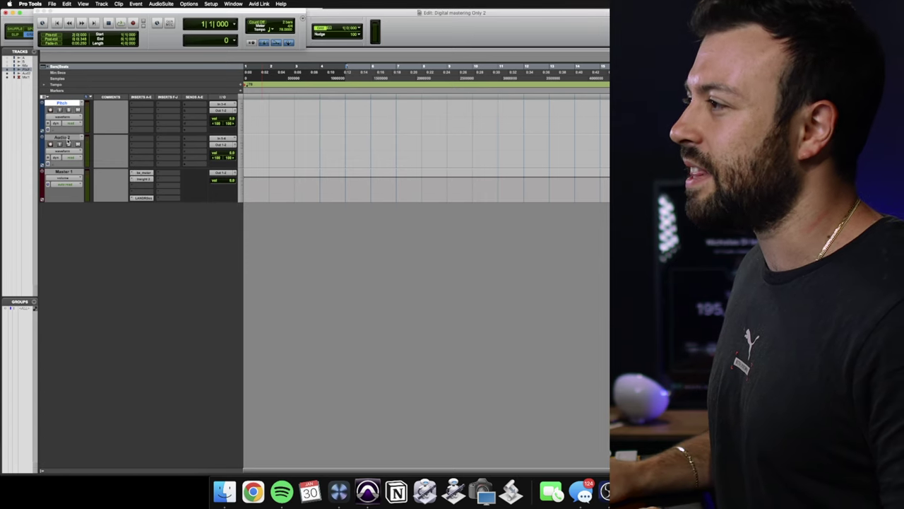
{"action": "double_click", "coordinate": [65, 138]}
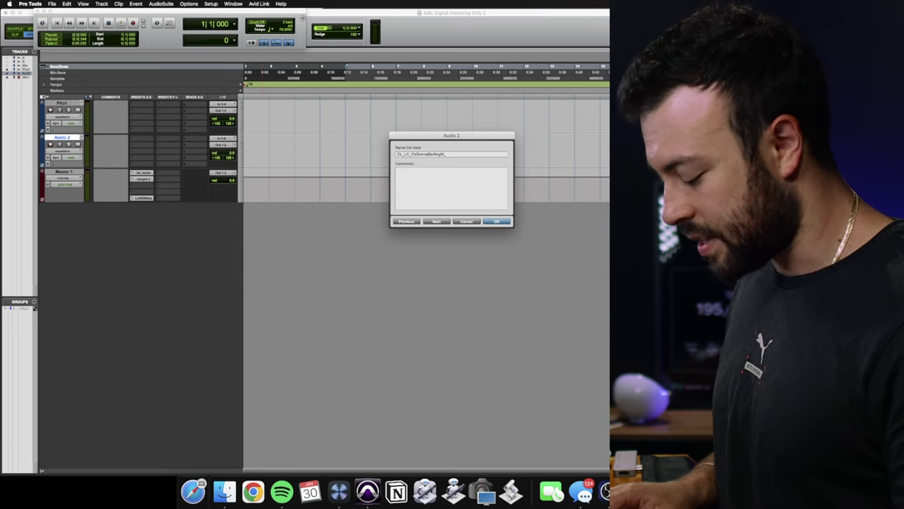
{"action": "type", "text": "96k_24b"}
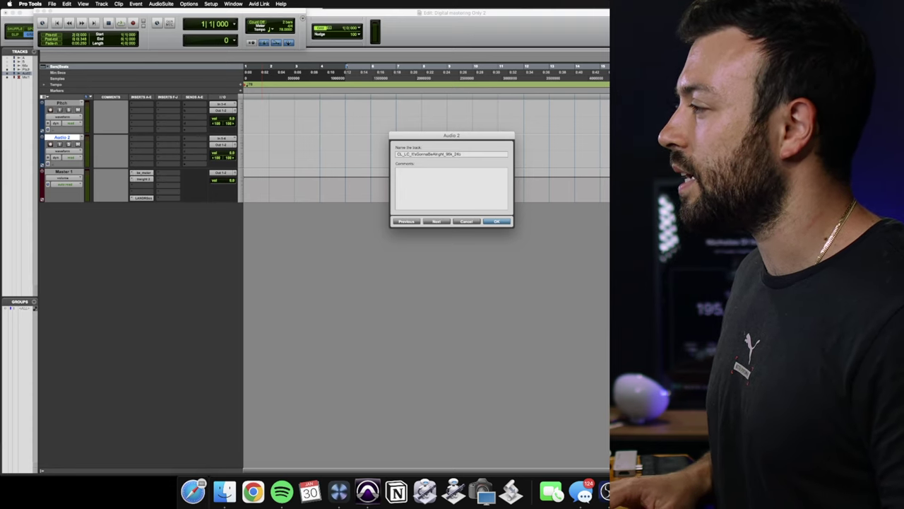
{"action": "key", "text": "Return"}
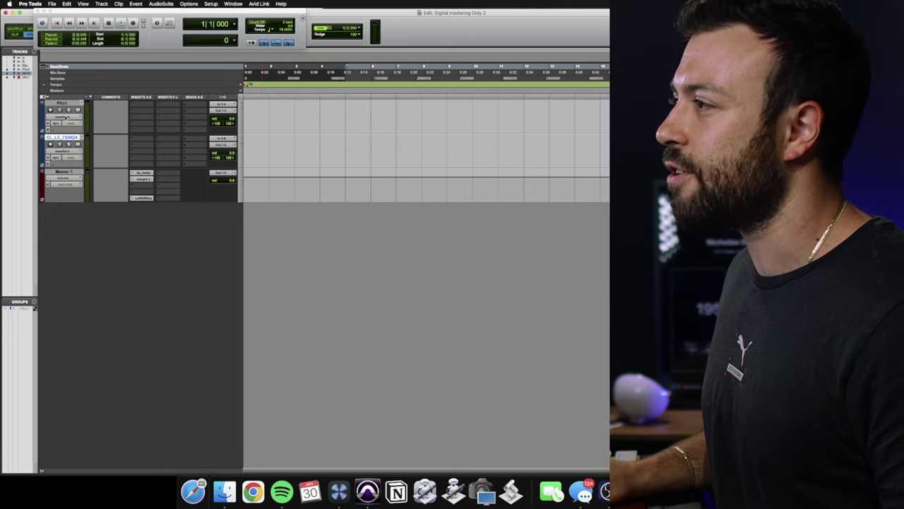
Route the Pitch track's output to Bus 7-8, and feed the CL_LC track's input from Bus 7-8 with input monitoring on
{"action": "left_click", "coordinate": [232, 114]}
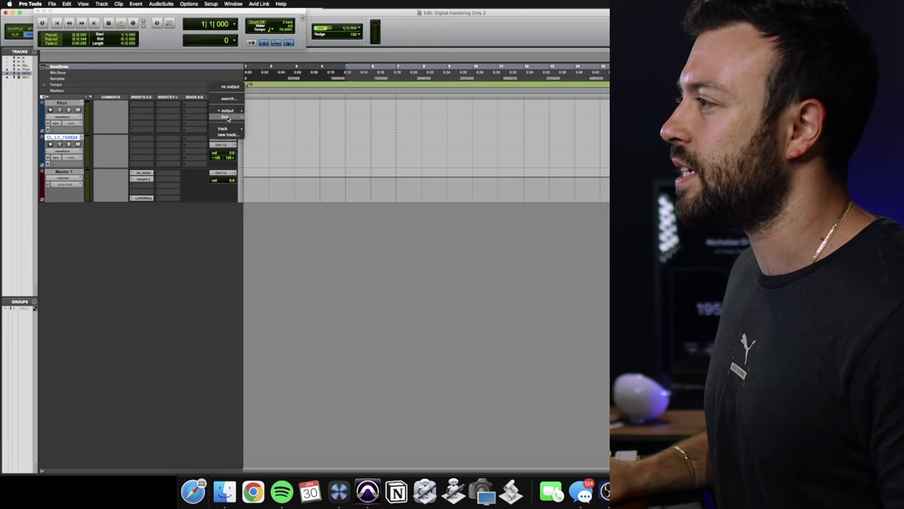
{"action": "mouse_move", "coordinate": [228, 117]}
{"action": "left_click", "coordinate": [234, 144]}
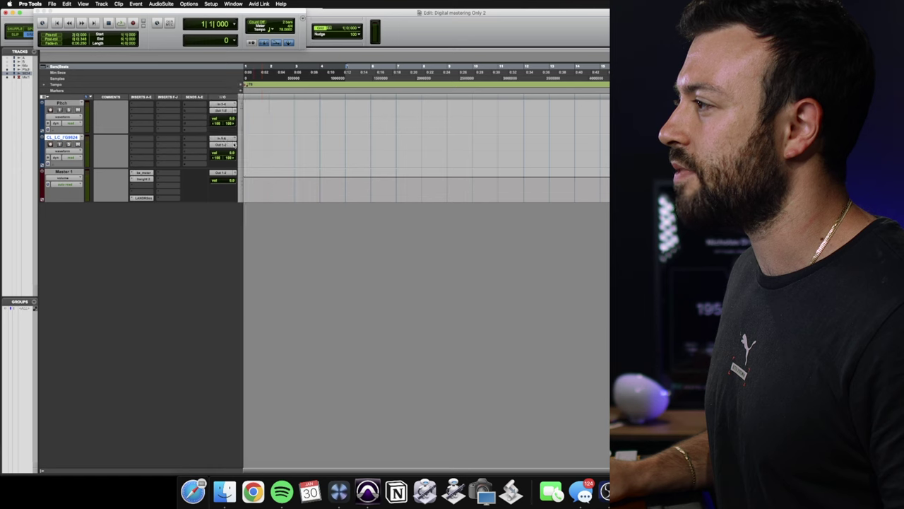
{"action": "left_click", "coordinate": [223, 138]}
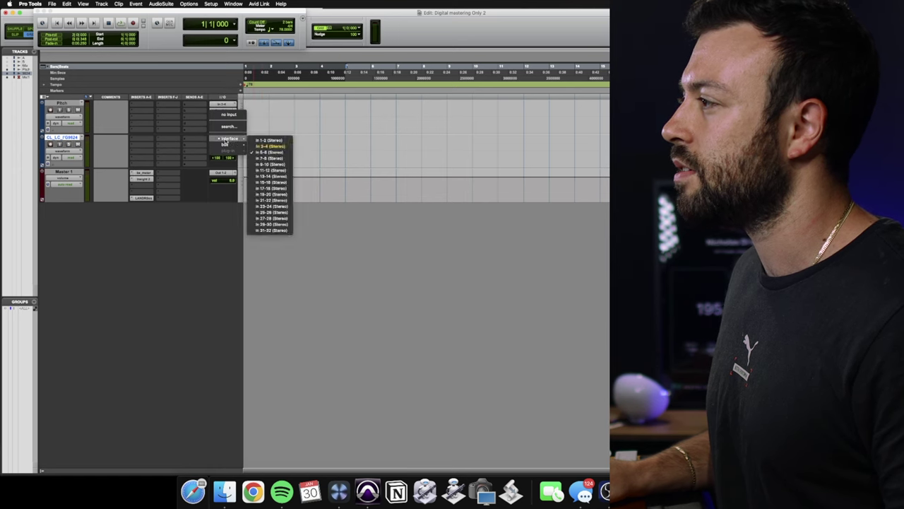
{"action": "mouse_move", "coordinate": [225, 145]}
{"action": "left_click", "coordinate": [273, 164]}
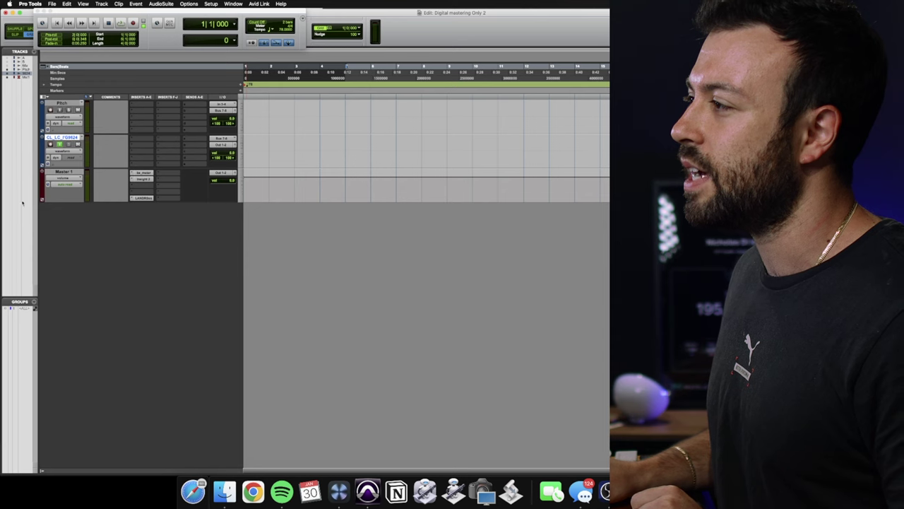
Create one more stereo audio track and name it Compare
{"action": "key", "text": "shift+super+n"}
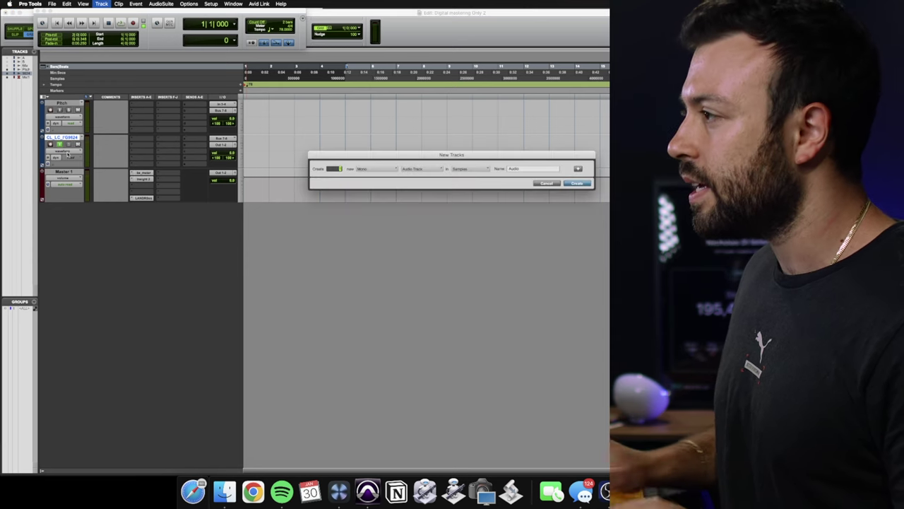
{"action": "left_click", "coordinate": [377, 169]}
{"action": "left_click", "coordinate": [370, 177]}
{"action": "left_click", "coordinate": [575, 184]}
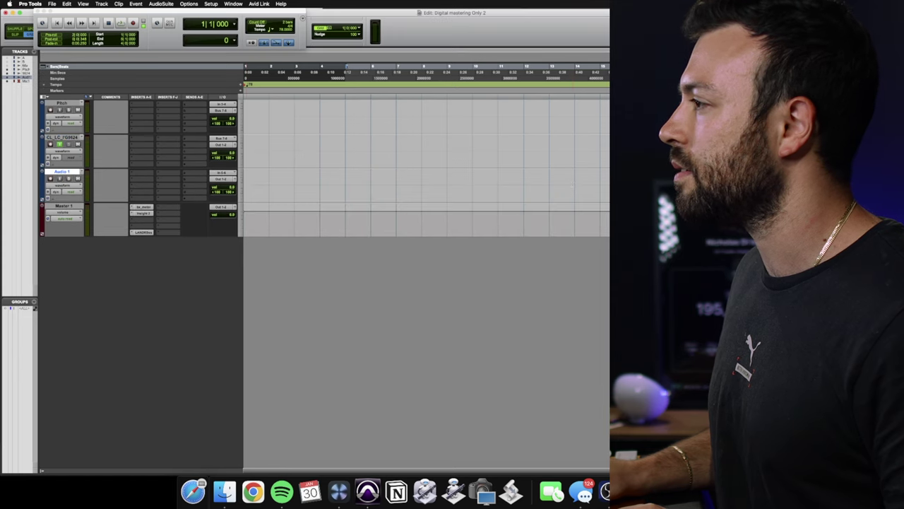
{"action": "double_click", "coordinate": [57, 173]}
{"action": "type", "text": "Compare"}
{"action": "key", "text": "Return"}
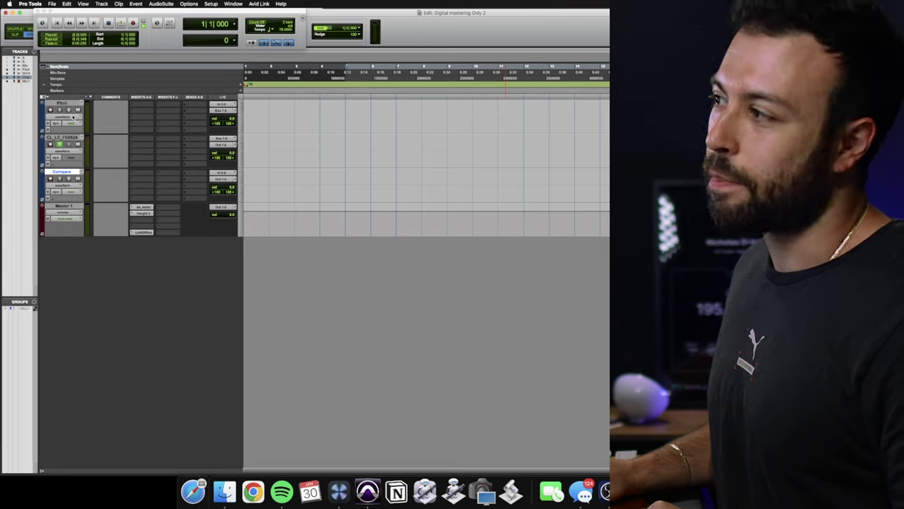
Enter the comments Pitch, Capture and Compare for the three audio tracks in that order
{"action": "left_click", "coordinate": [103, 123]}
{"action": "type", "text": "Pitch"}
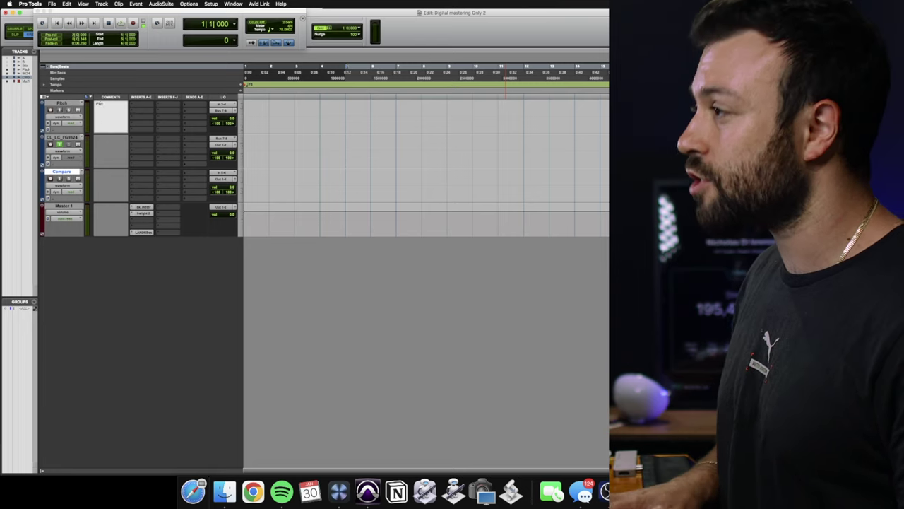
{"action": "key", "text": "Return"}
{"action": "left_click", "coordinate": [110, 150]}
{"action": "type", "text": "Capture"}
{"action": "key", "text": "Return"}
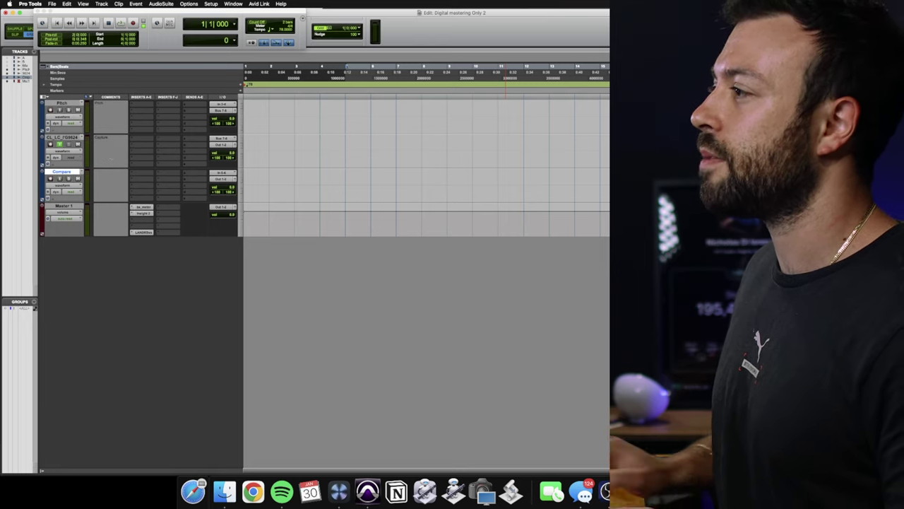
{"action": "left_click", "coordinate": [113, 183]}
{"action": "type", "text": "Compare"}
{"action": "key", "text": "Return"}
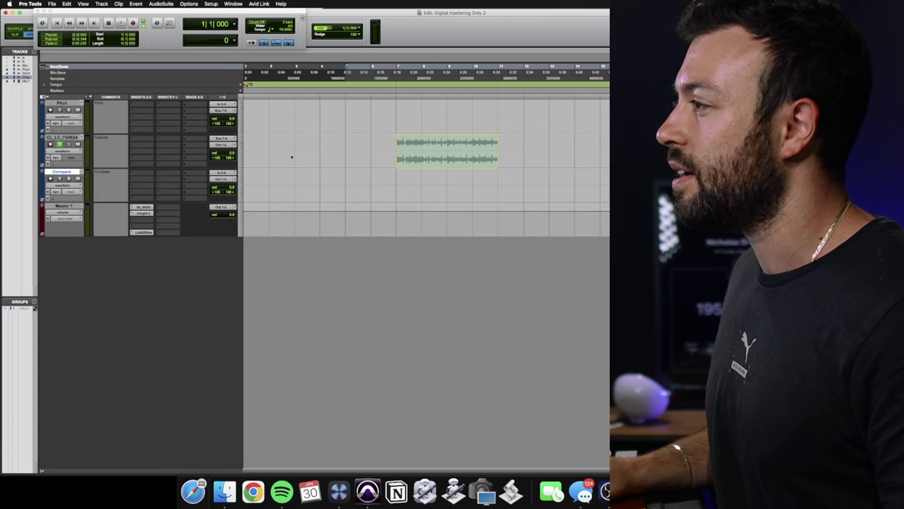
Place the audio clips at the session start on the Pitch and Compare tracks, and set the main timescale to Samples
{"action": "left_click_drag", "start_coordinate": [292, 157], "coordinate": [199, 196]}
{"action": "left_click_drag", "start_coordinate": [297, 203], "coordinate": [245, 126]}
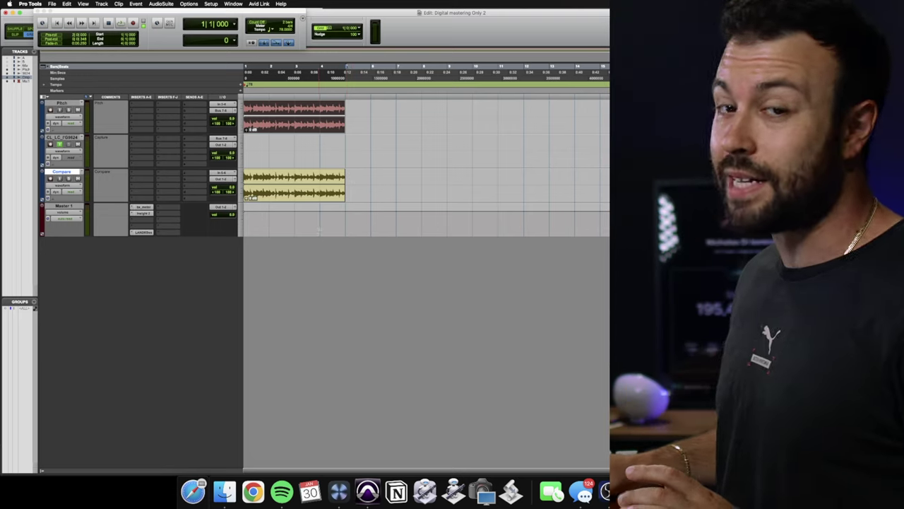
{"action": "left_click", "coordinate": [58, 78]}
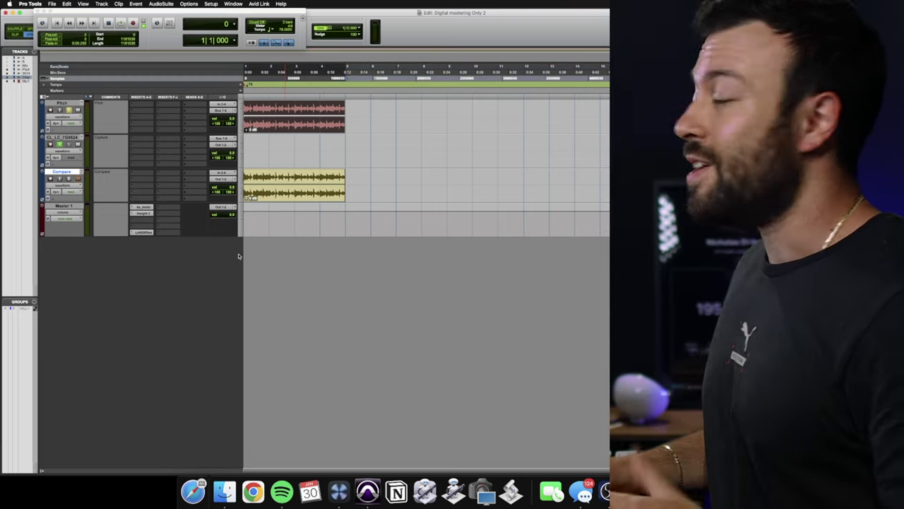
Check Mix.wav's waveform statistics in iZotope RX, and change the Pitch track's comment in Pro Tools to "Pitch 0"
{"action": "key", "text": "super+Tab"}
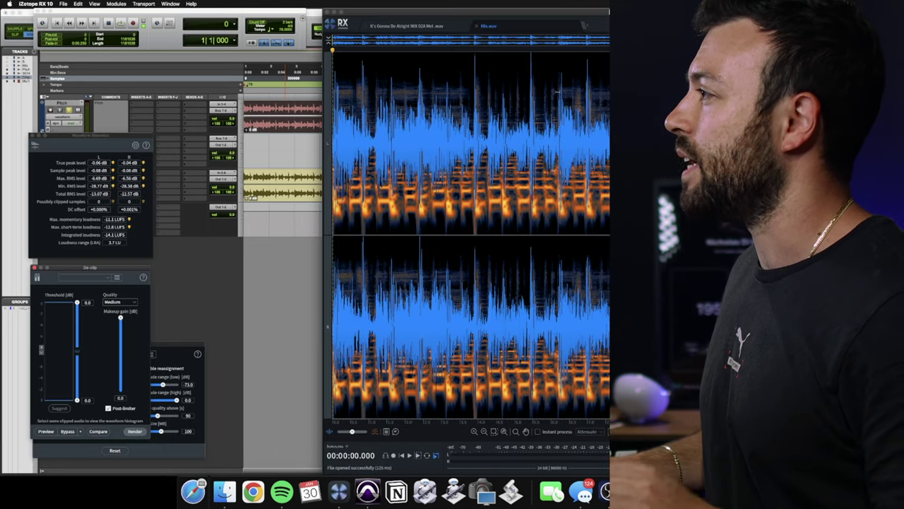
{"action": "double_click", "coordinate": [601, 14]}
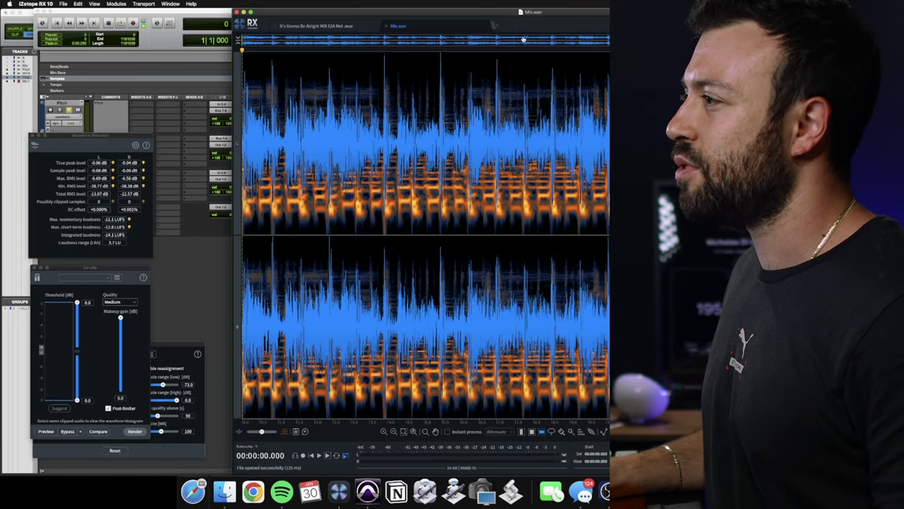
{"action": "left_click", "coordinate": [111, 115]}
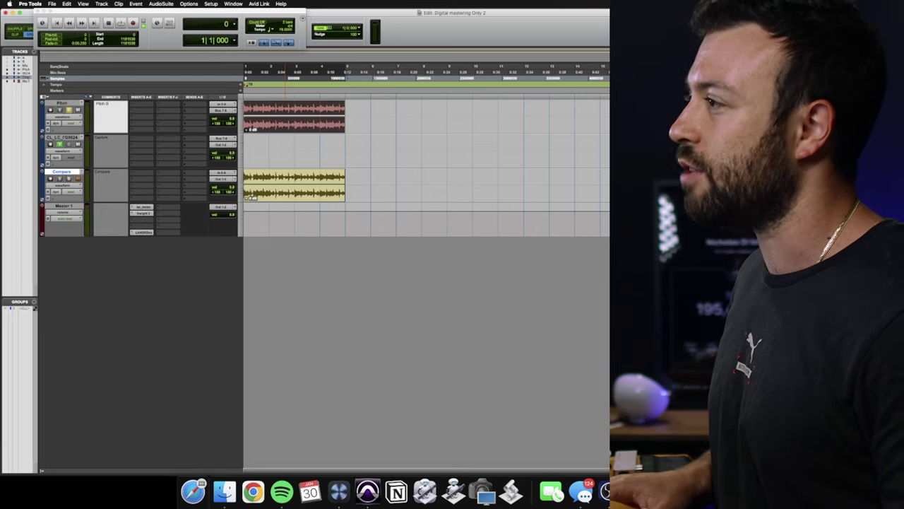
{"action": "key", "text": "Return"}
Locate Mix.wav's maximum short-term loudness in iZotope RX, and change the capture track's comment in Pro Tools to "Capture 14.1"
{"action": "key", "text": "super+Tab"}
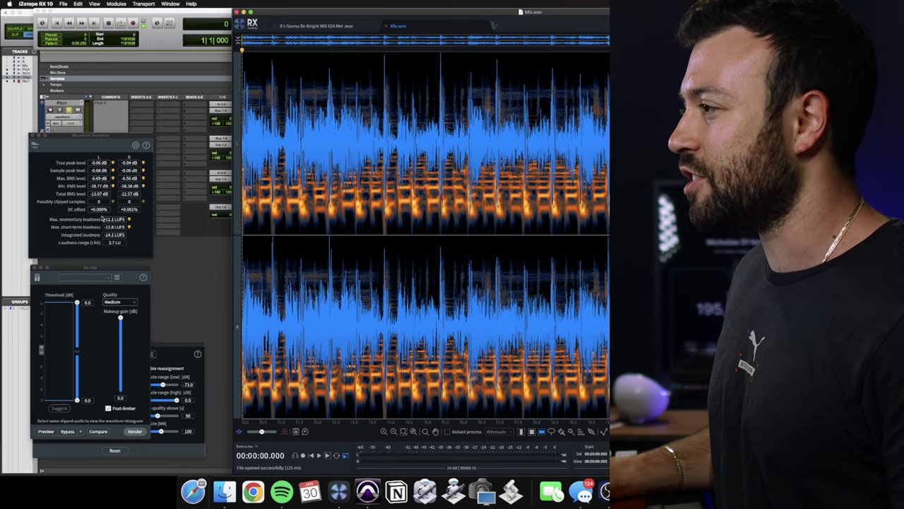
{"action": "key", "text": "super+Tab"}
{"action": "left_click", "coordinate": [120, 155]}
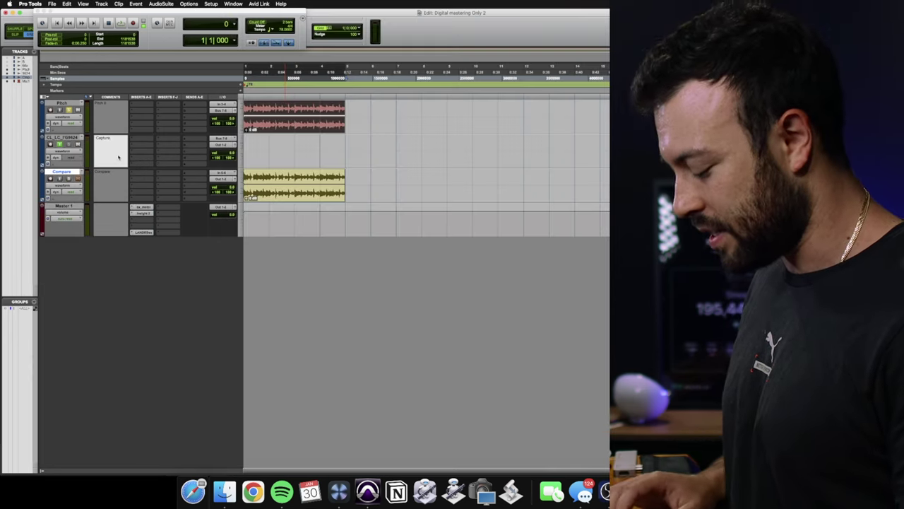
{"action": "key", "text": "super+Tab"}
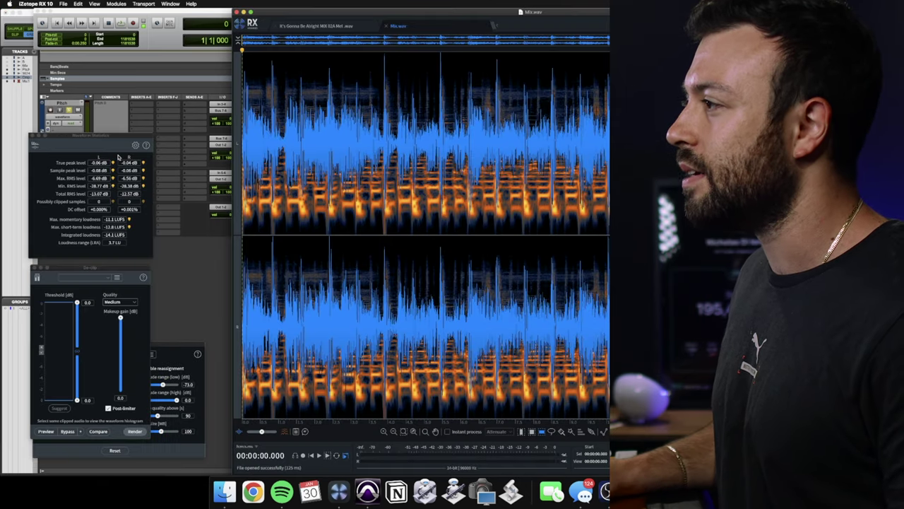
{"action": "left_click", "coordinate": [129, 227]}
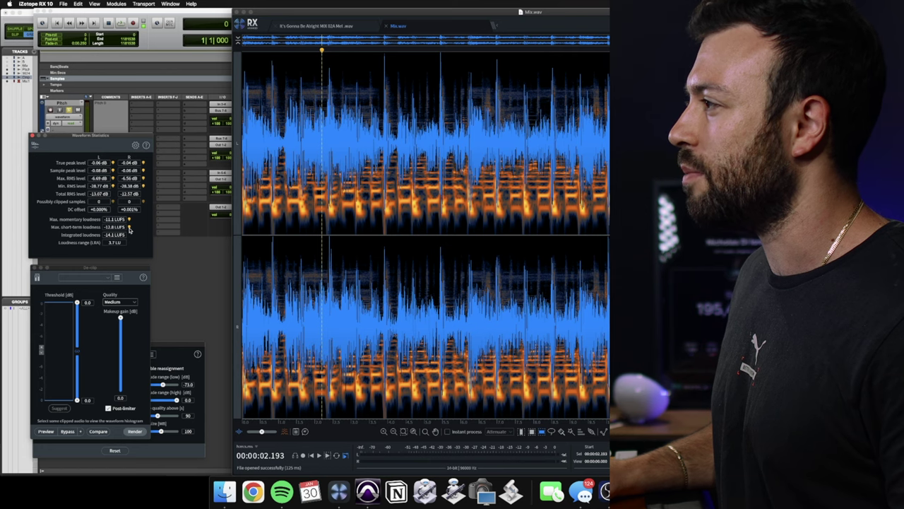
{"action": "key", "text": "super+Tab"}
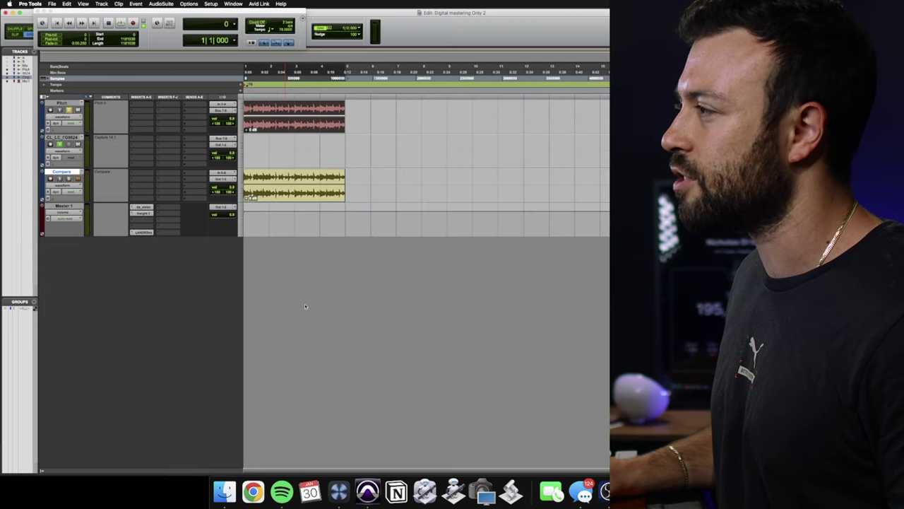
Recheck the loudness position in iZotope RX, and set the Pro Tools grid to Min:Secs
{"action": "key", "text": "super+bracketright"}
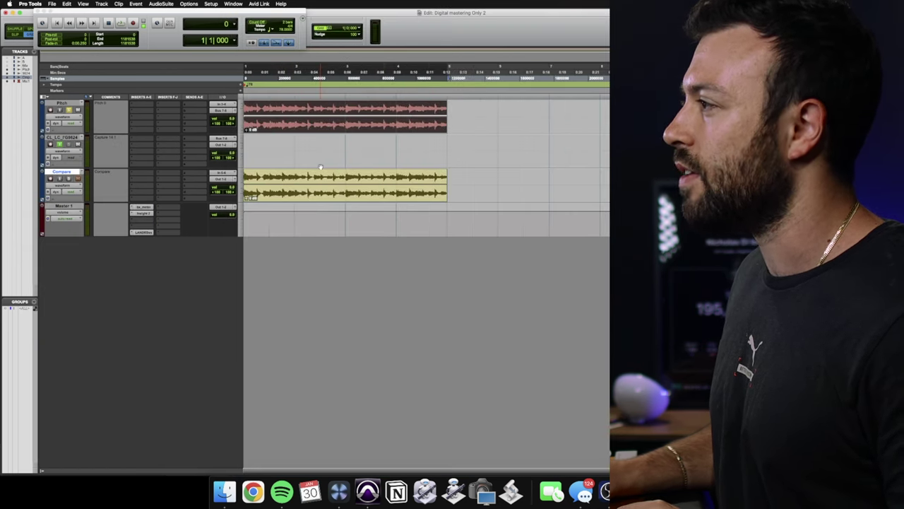
{"action": "key", "text": "super+Tab"}
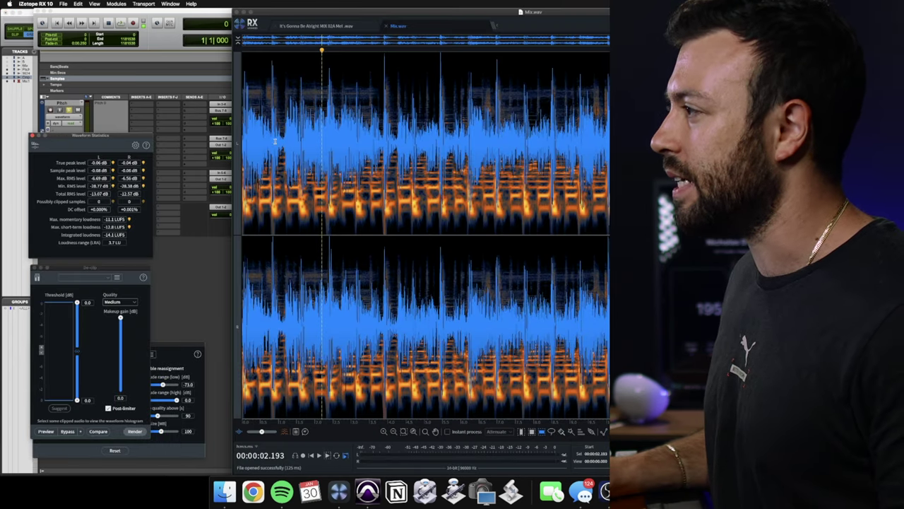
{"action": "key", "text": "super+Tab"}
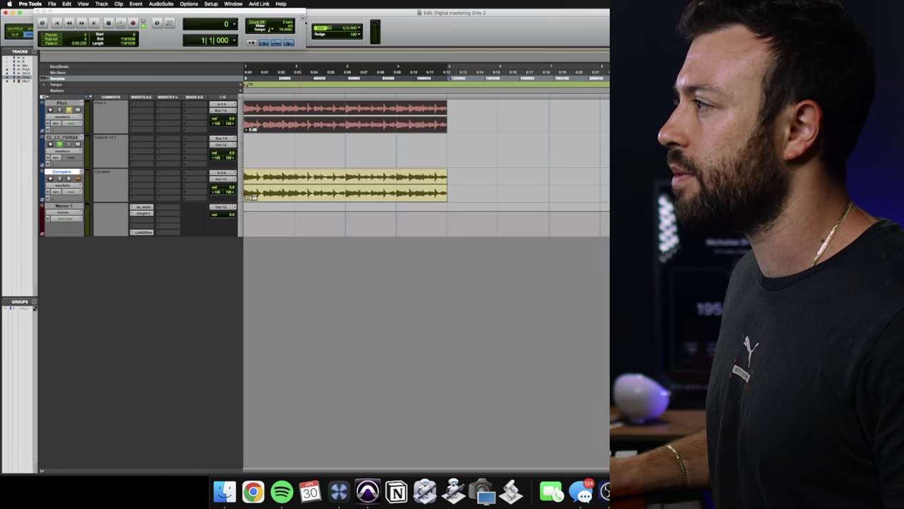
{"action": "left_click", "coordinate": [353, 31]}
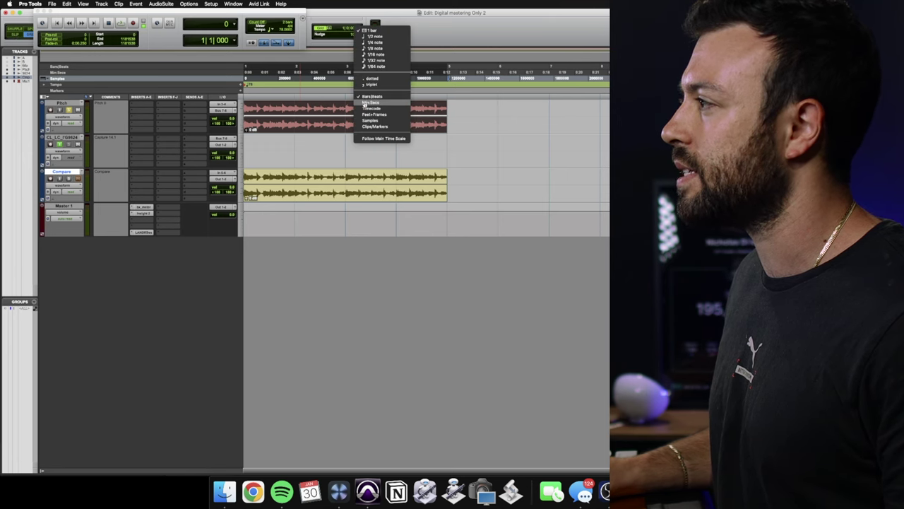
{"action": "left_click", "coordinate": [381, 100]}
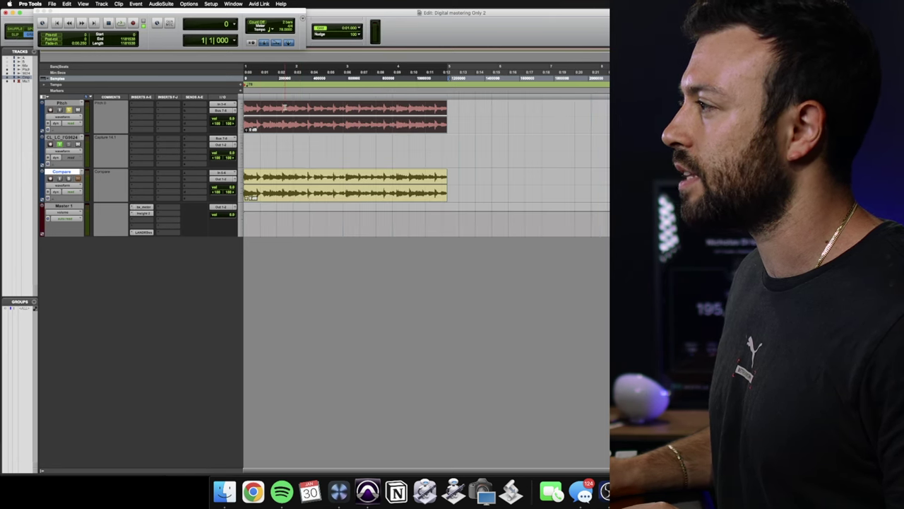
Split the Pitch track's clip at 0:03.000 and set the main timescale to Bars|Beats
{"action": "left_click_drag", "start_coordinate": [297, 106], "coordinate": [447, 110]}
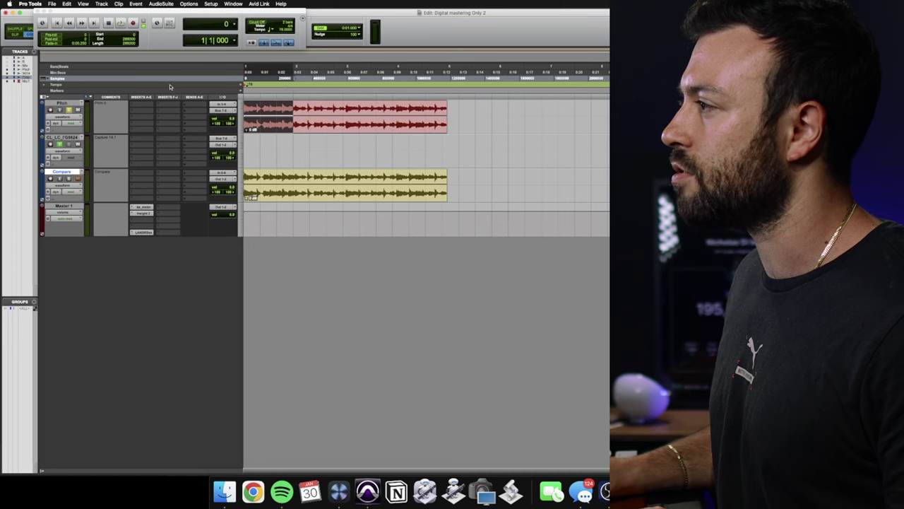
{"action": "left_click", "coordinate": [124, 73]}
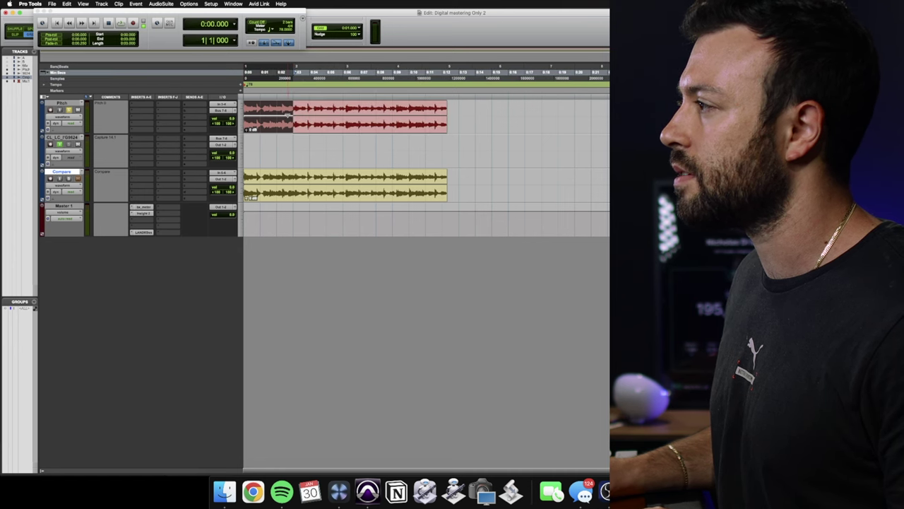
{"action": "left_click", "coordinate": [244, 113]}
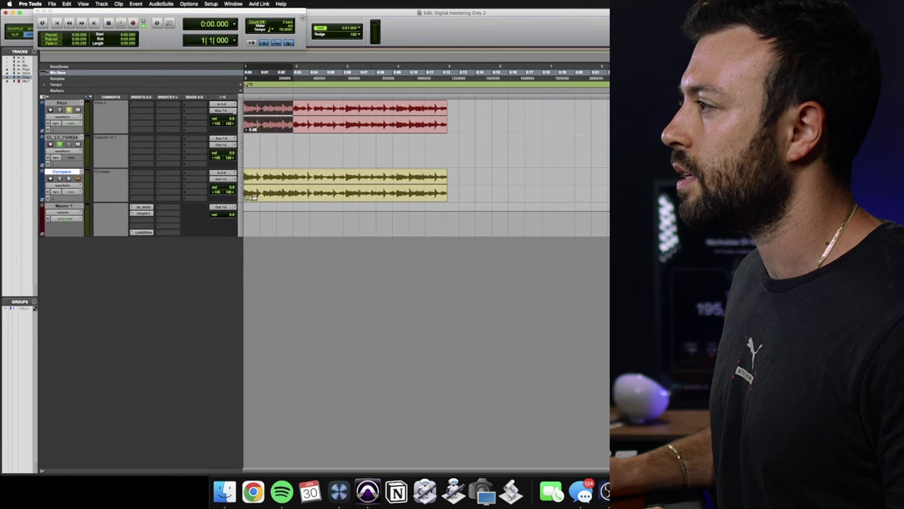
{"action": "key", "text": "super+e"}
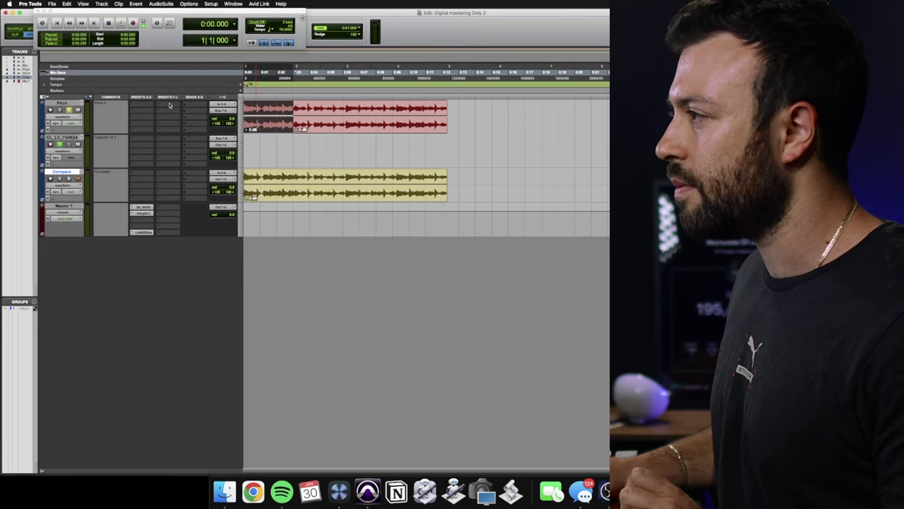
{"action": "left_click", "coordinate": [159, 65]}
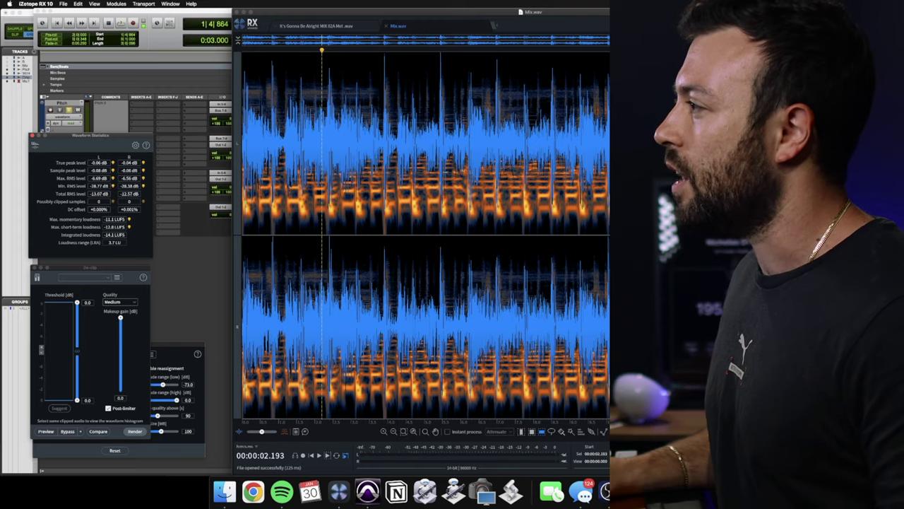
Examine the peak near 5.5 seconds in Mix.wav up close in iZotope RX
{"action": "left_click", "coordinate": [445, 69]}
{"action": "left_click", "coordinate": [439, 62]}
{"action": "left_click", "coordinate": [442, 63]}
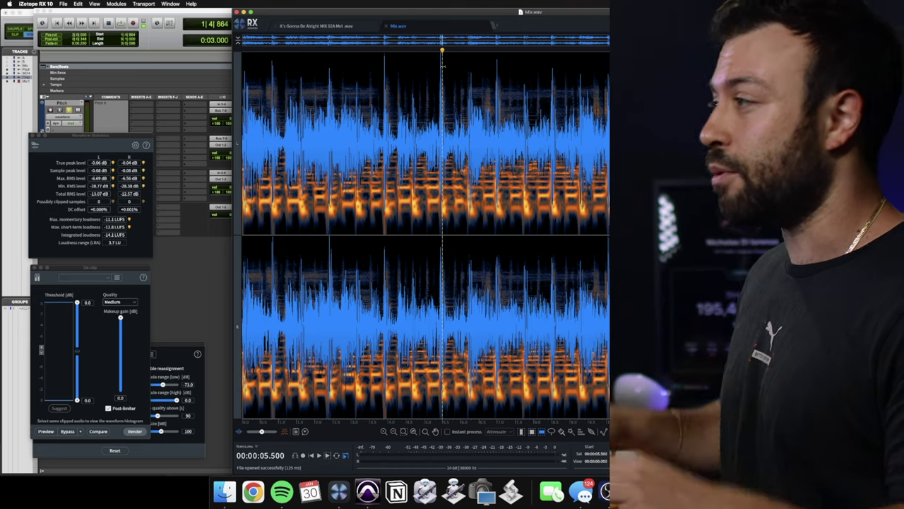
{"action": "scroll", "coordinate": [486, 67], "scroll_direction": "up", "scroll_amount": 5}
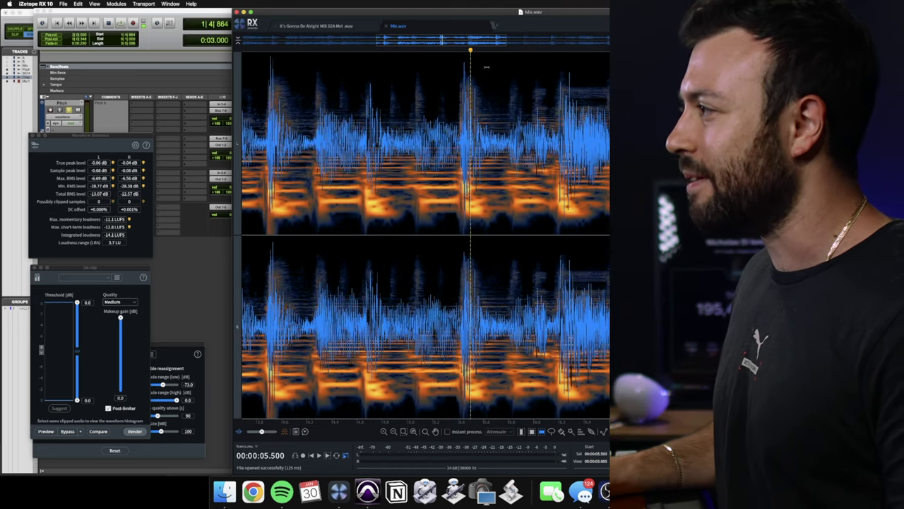
{"action": "scroll", "coordinate": [412, 71], "scroll_direction": "up", "scroll_amount": 3}
{"action": "scroll", "coordinate": [406, 63], "scroll_direction": "up", "scroll_amount": 3}
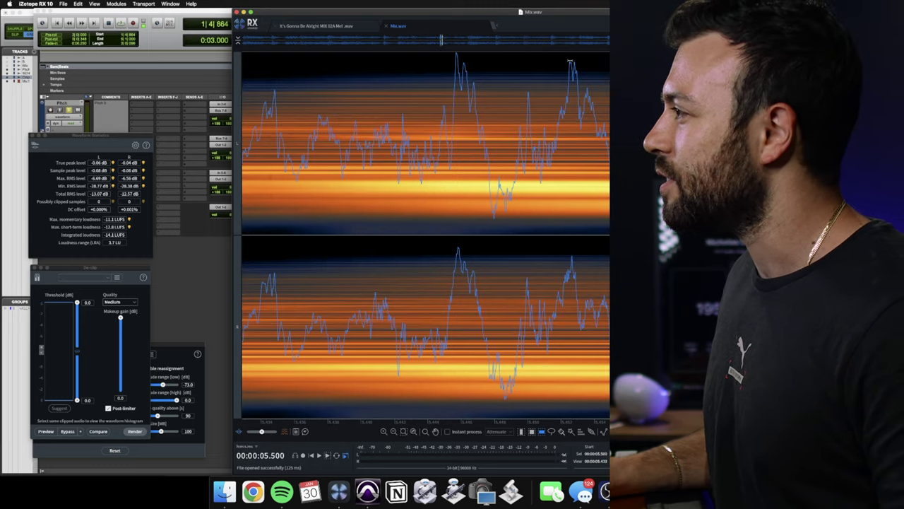
Set the De-clip threshold to -1.0 dB and compare the peak at about 5.446 seconds against that level
{"action": "left_click_drag", "start_coordinate": [77, 302], "coordinate": [77, 307]}
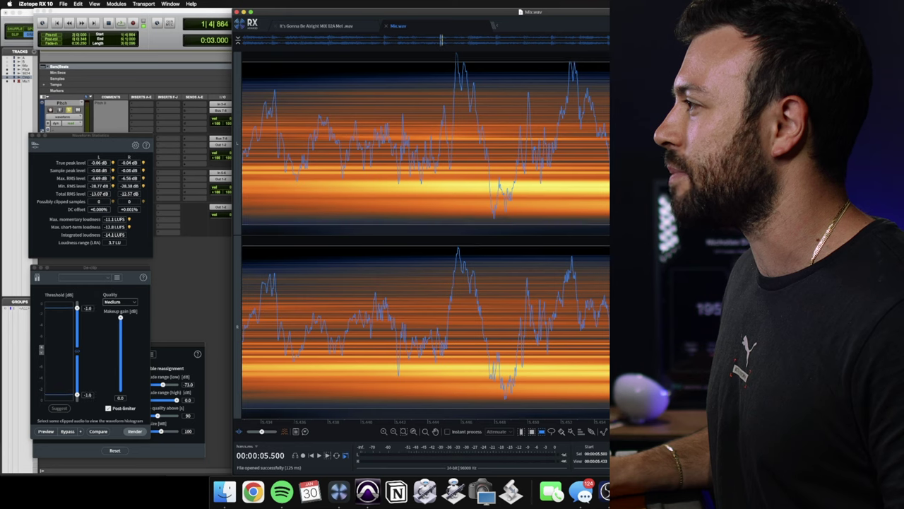
{"action": "scroll", "coordinate": [426, 233], "scroll_direction": "up", "scroll_amount": 5}
{"action": "scroll", "coordinate": [498, 77], "scroll_direction": "up", "scroll_amount": 4}
{"action": "scroll", "coordinate": [426, 233], "scroll_direction": "left", "scroll_amount": 3}
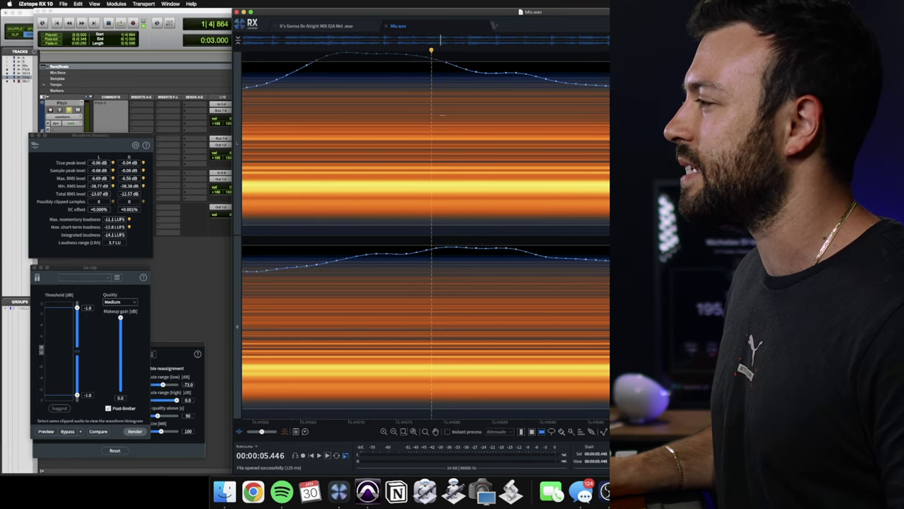
{"action": "scroll", "coordinate": [441, 114], "scroll_direction": "down", "scroll_amount": 10}
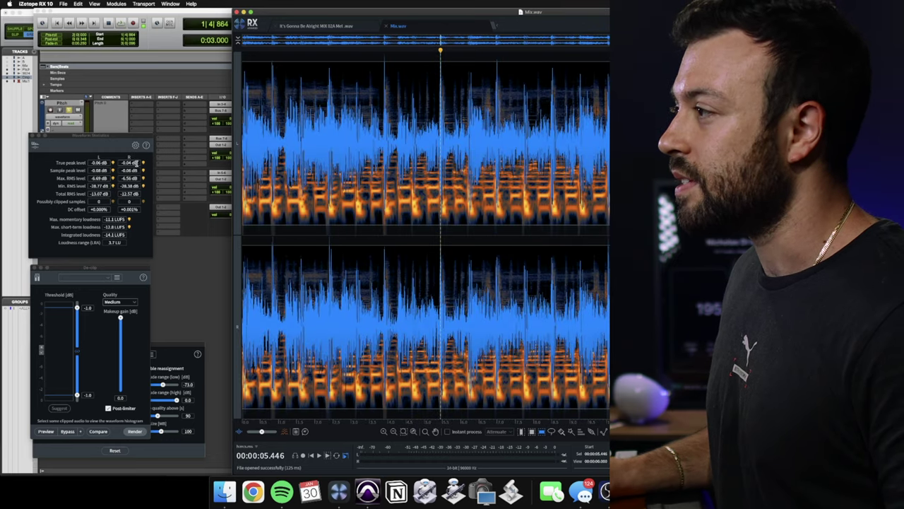
Switch to Pro Tools and extend the Pitch track's comment to read "Pitch 0 (-1 clipping)"
{"action": "left_click", "coordinate": [127, 115]}
{"action": "left_click", "coordinate": [120, 113]}
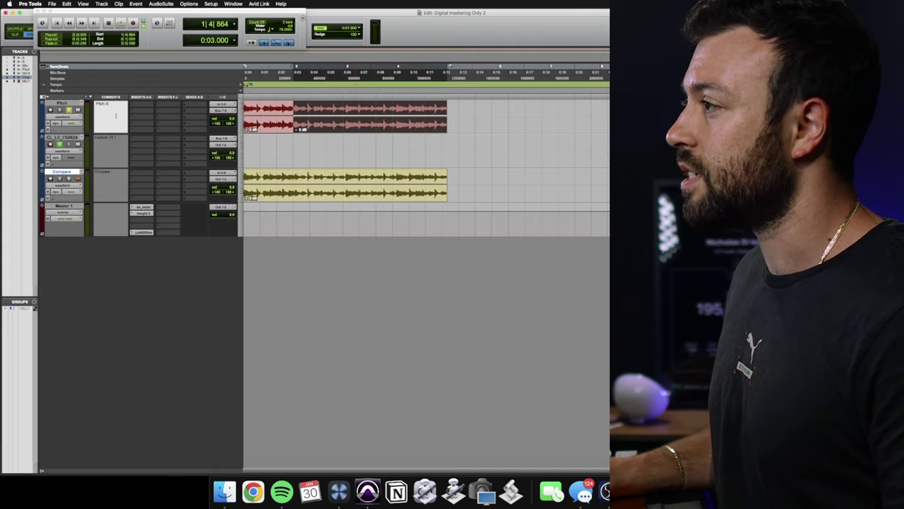
{"action": "type", "text": "(-16"}
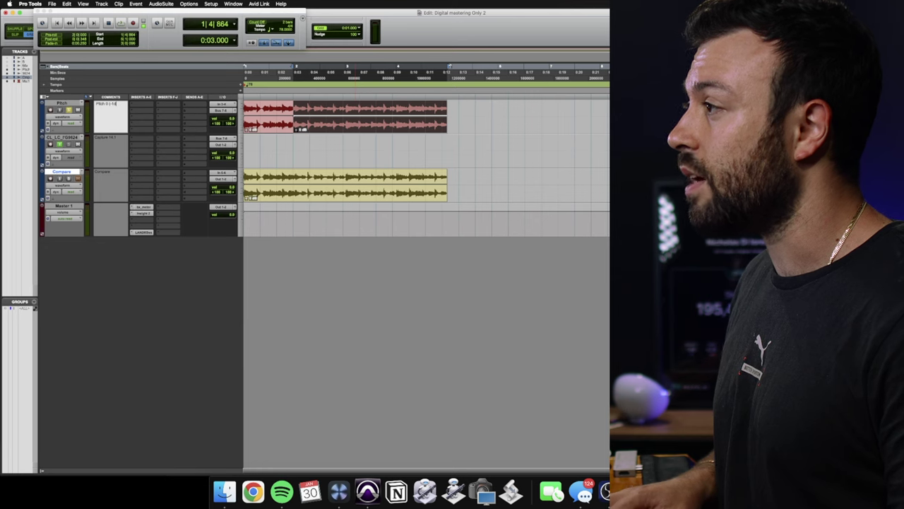
{"action": "type", "text": " stepping)"}
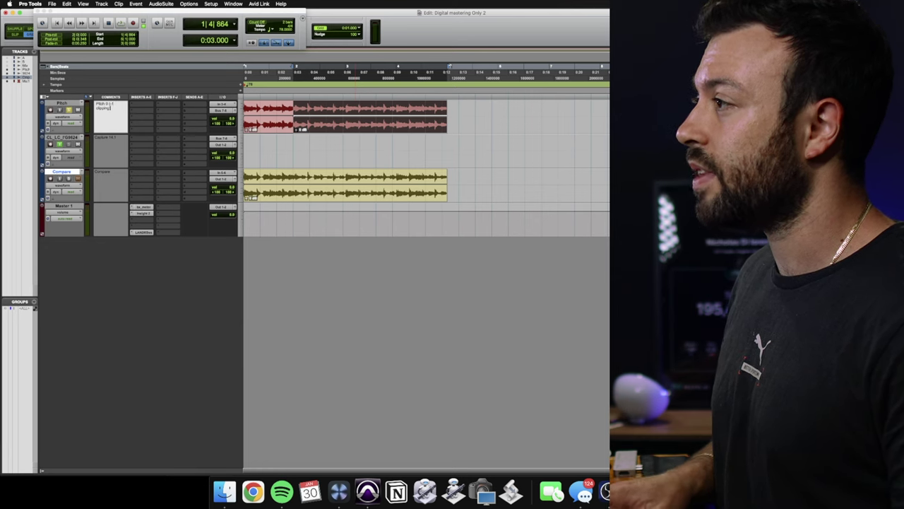
{"action": "key", "text": "Return"}
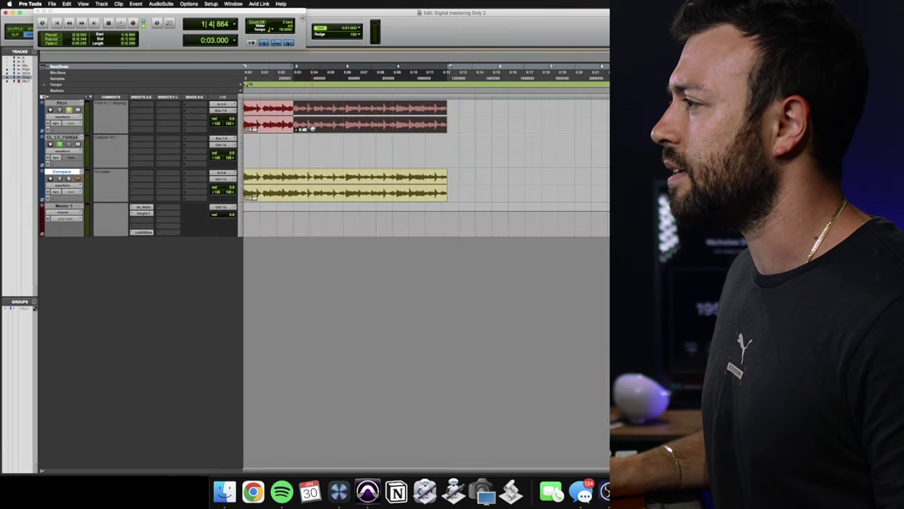
Lower the clip gain of both Pitch track clips to -6.0 dB and enlarge the Pitch track's height
{"action": "left_click", "coordinate": [260, 134]}
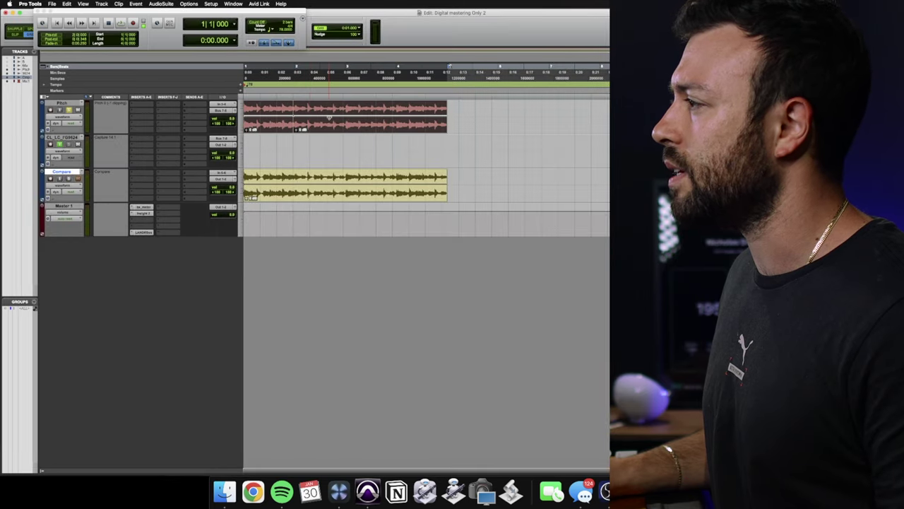
{"action": "left_click_drag", "start_coordinate": [329, 117], "coordinate": [329, 158]}
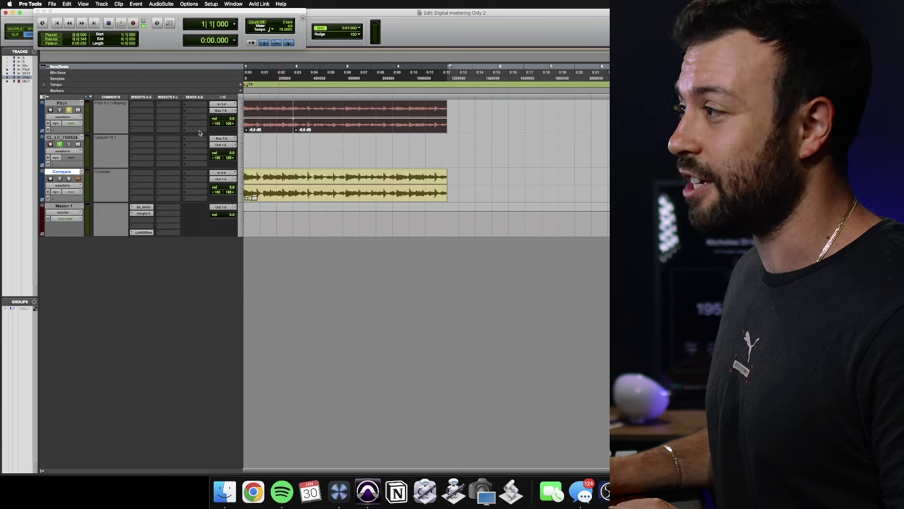
{"action": "left_click_drag", "start_coordinate": [199, 136], "coordinate": [198, 160]}
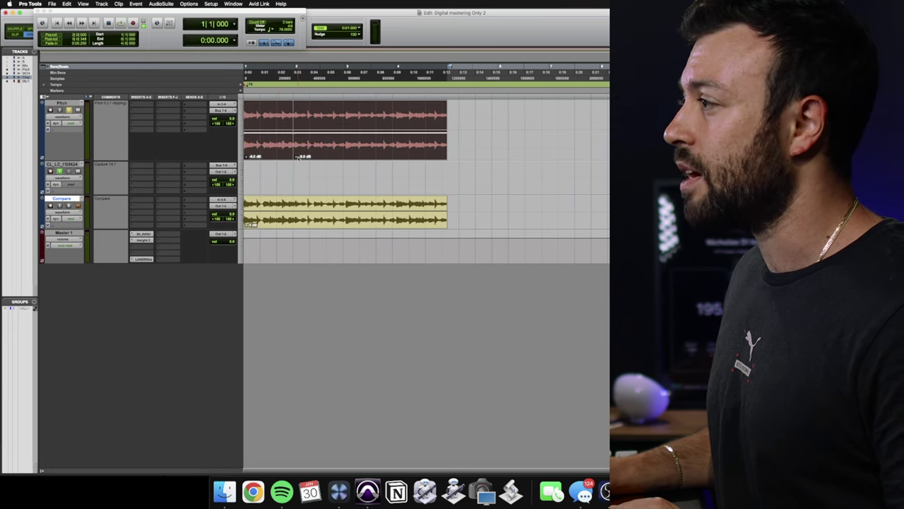
Inspect Mix.wav in iZotope RX as waveform only, restore the blended spectrogram view, and return to Pro Tools
{"action": "key", "text": "super+bracketright"}
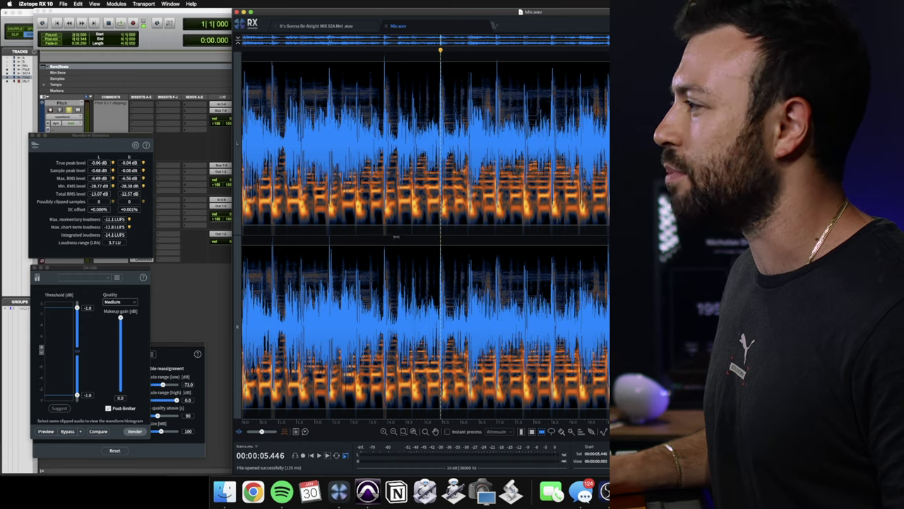
{"action": "left_click_drag", "start_coordinate": [261, 431], "coordinate": [223, 434]}
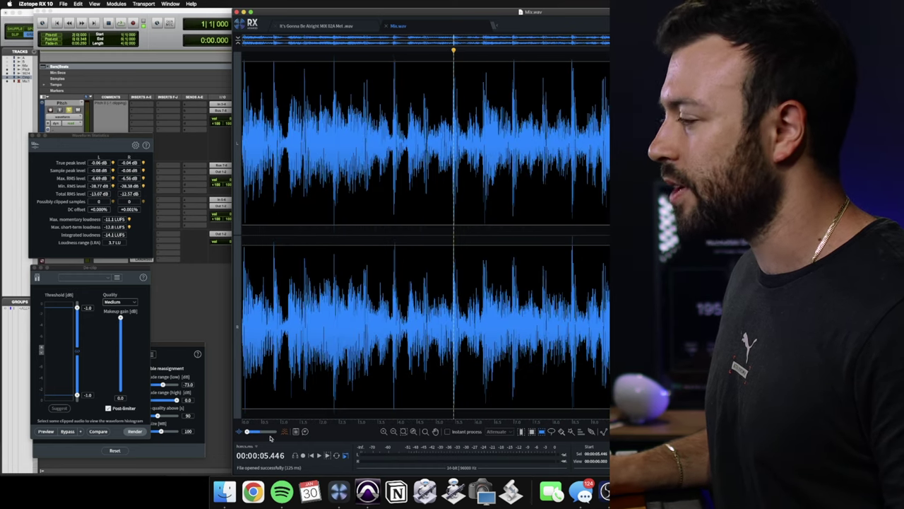
{"action": "left_click_drag", "start_coordinate": [247, 431], "coordinate": [263, 431]}
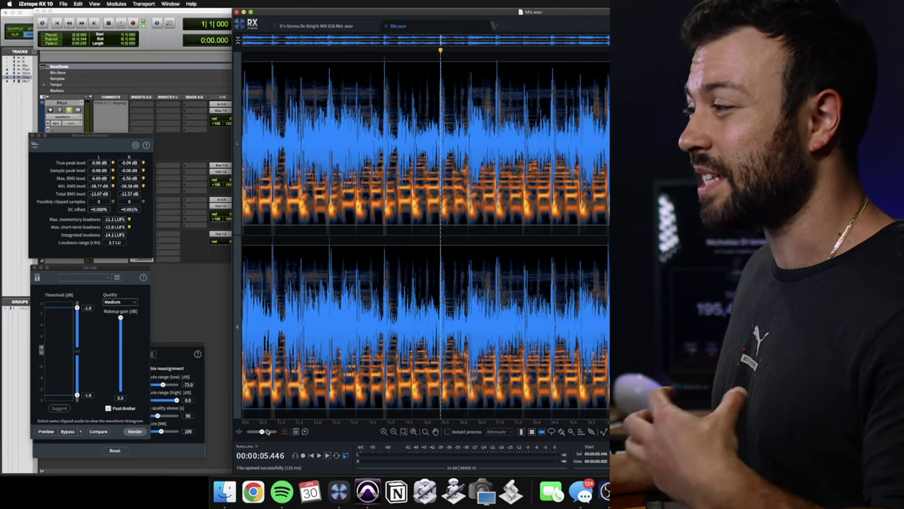
{"action": "key", "text": "super+Tab"}
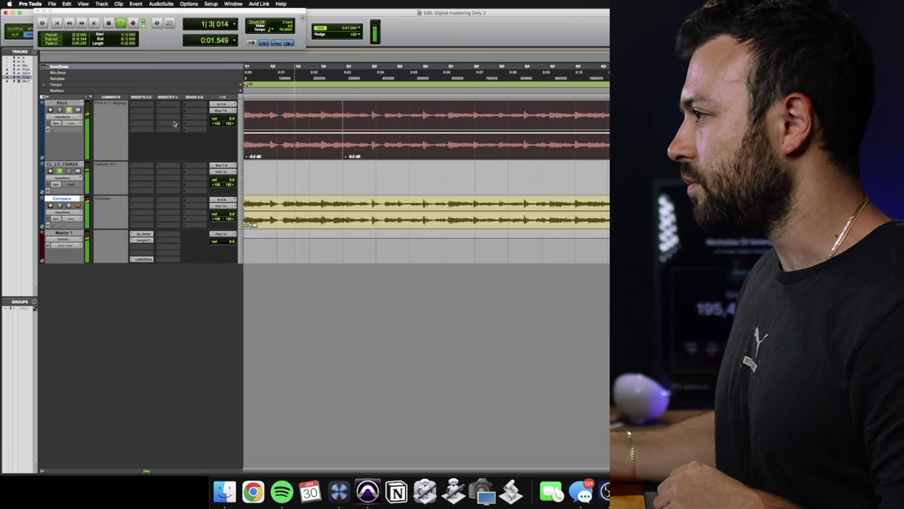
Insert the StandardCLIP plug-in in the Pitch track's first insert slot and move its window clear of the clips
{"action": "left_click", "coordinate": [141, 104]}
{"action": "key", "text": "Escape"}
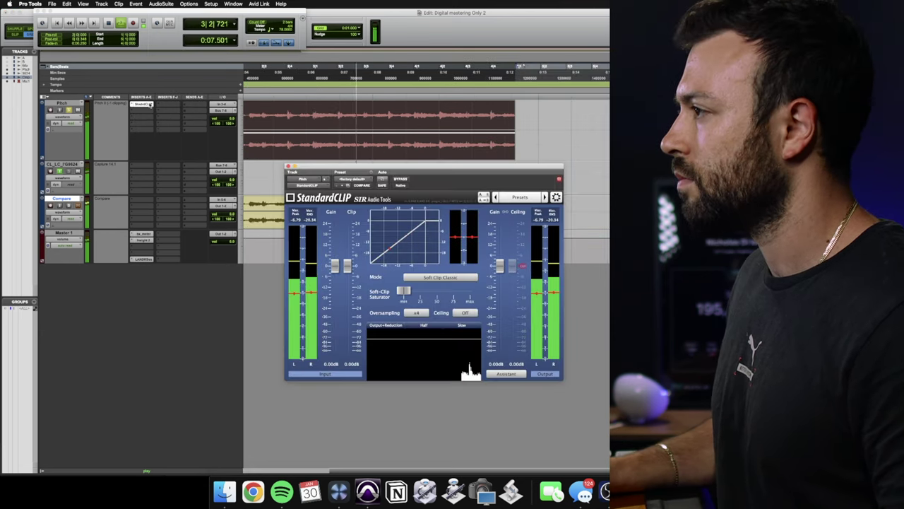
{"action": "left_click_drag", "start_coordinate": [328, 165], "coordinate": [211, 180]}
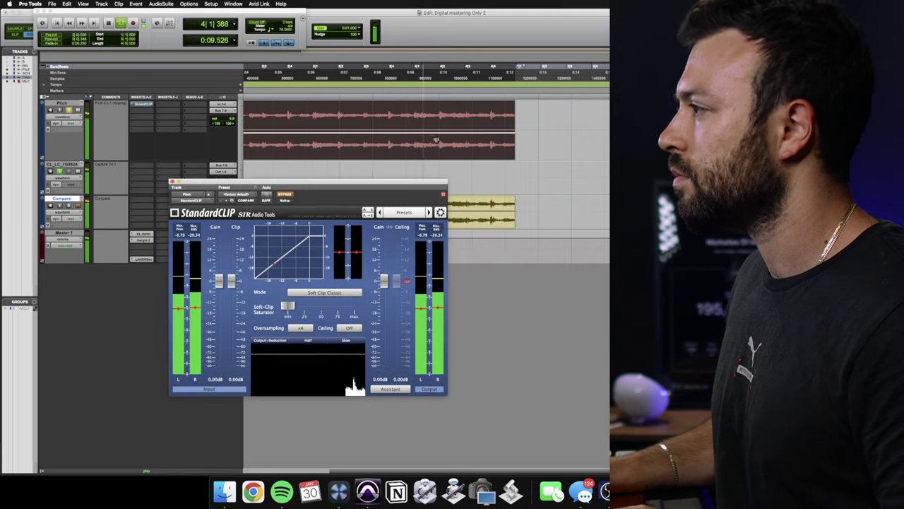
Set StandardCLIP's clip level to -7.00 dB and its output gain to 1.00 dB, and stop playback
{"action": "mouse_move", "coordinate": [223, 281]}
{"action": "left_click_drag", "start_coordinate": [231, 283], "coordinate": [229, 294]}
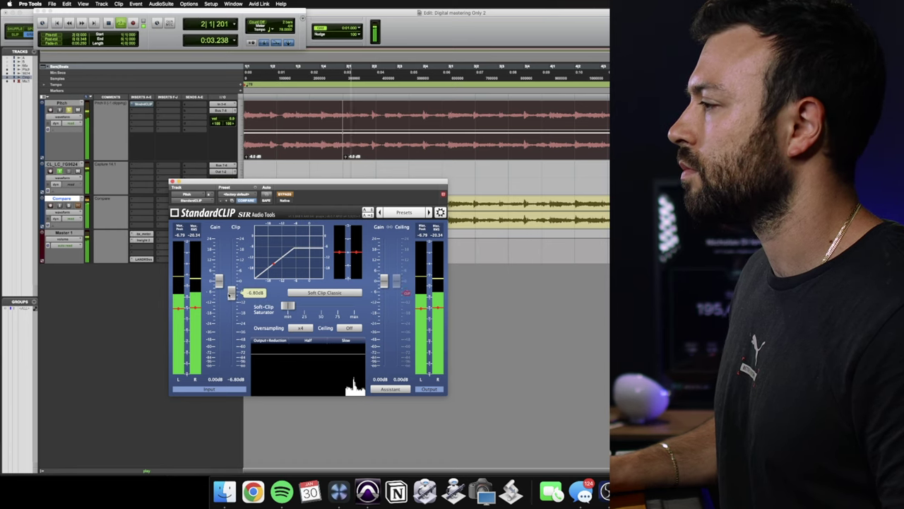
{"action": "left_click_drag", "start_coordinate": [231, 294], "coordinate": [230, 296]}
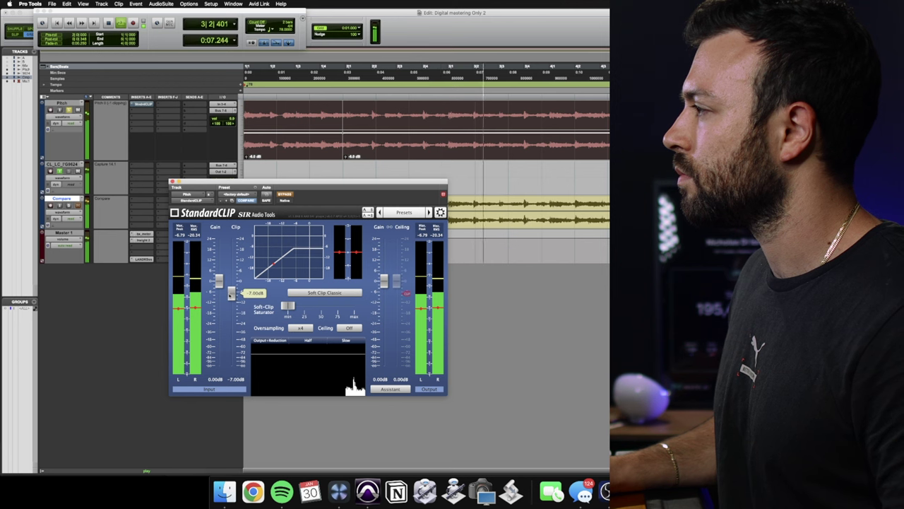
{"action": "mouse_move", "coordinate": [376, 289]}
{"action": "left_click_drag", "start_coordinate": [387, 284], "coordinate": [386, 281]}
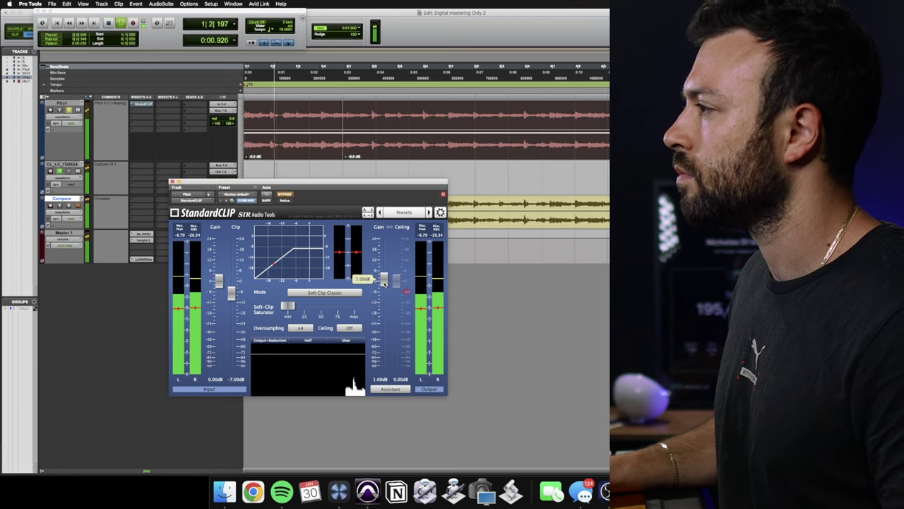
{"action": "mouse_move", "coordinate": [390, 280]}
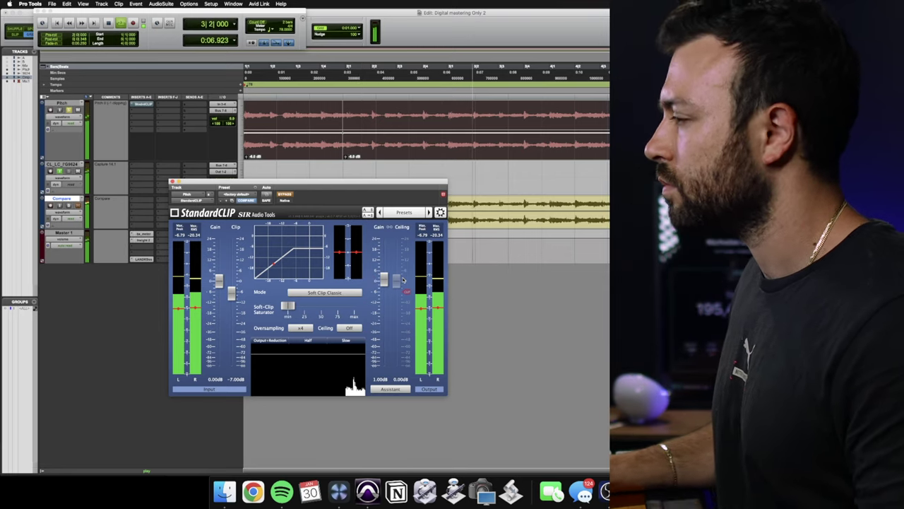
{"action": "key", "text": "space"}
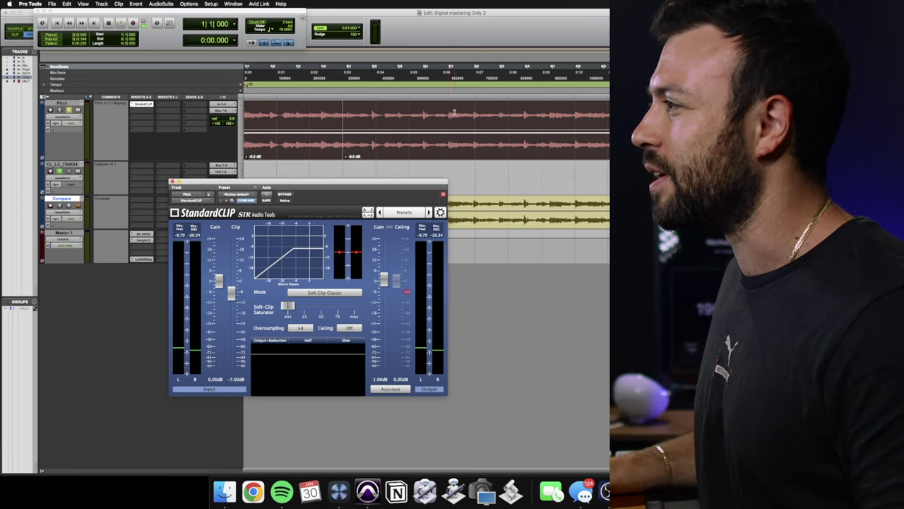
Reposition the StandardCLIP window so that the Pitch track's clips and inserts are uncovered
{"action": "left_click_drag", "start_coordinate": [269, 185], "coordinate": [445, 217]}
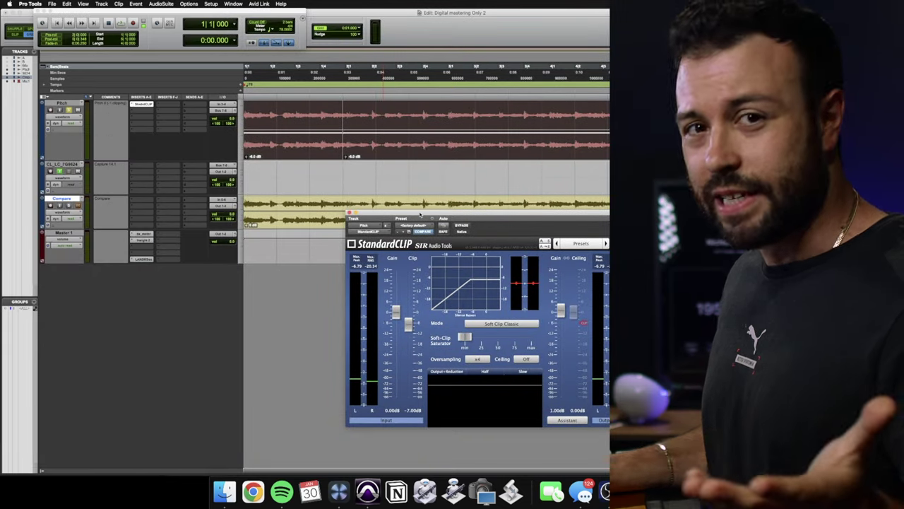
{"action": "left_click_drag", "start_coordinate": [424, 213], "coordinate": [284, 149]}
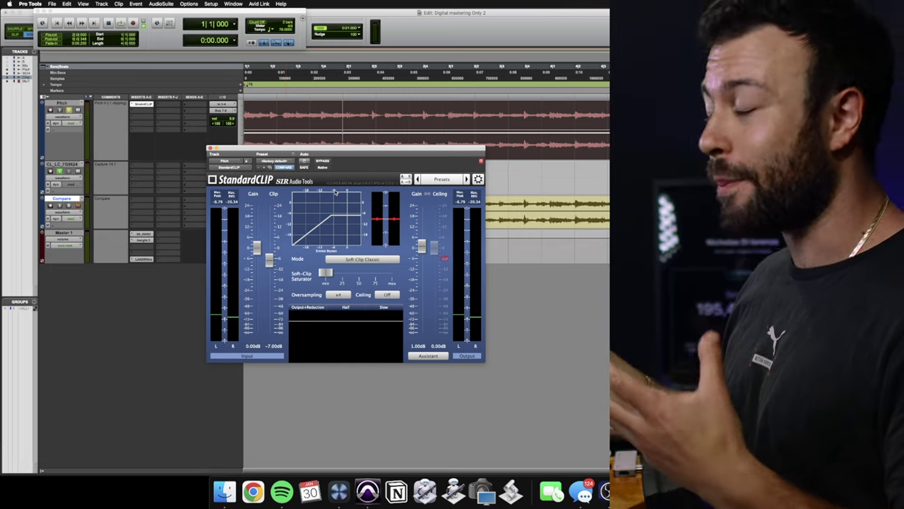
{"action": "left_click_drag", "start_coordinate": [346, 149], "coordinate": [256, 134]}
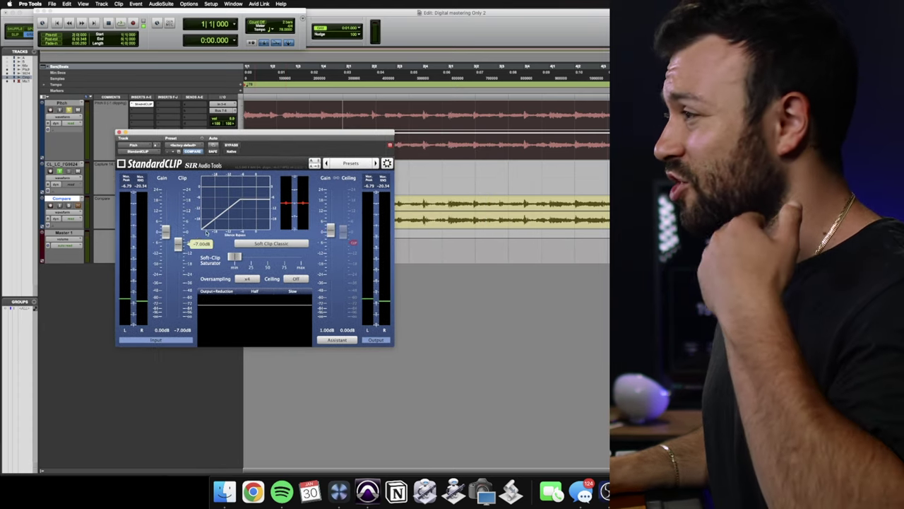
{"action": "mouse_move", "coordinate": [235, 257]}
{"action": "left_mouse_down"}
{"action": "mouse_move", "coordinate": [272, 266]}
{"action": "mouse_move", "coordinate": [230, 266]}
{"action": "left_mouse_up"}
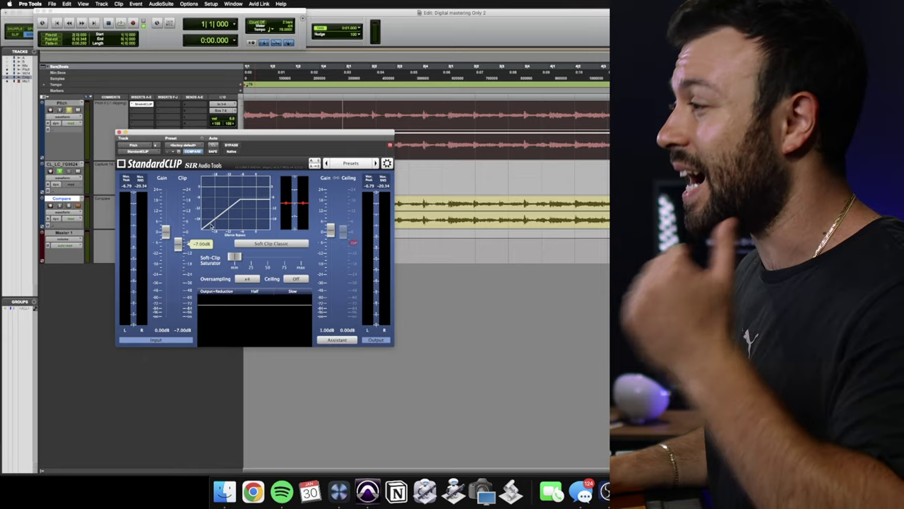
{"action": "left_click_drag", "start_coordinate": [321, 139], "coordinate": [264, 194]}
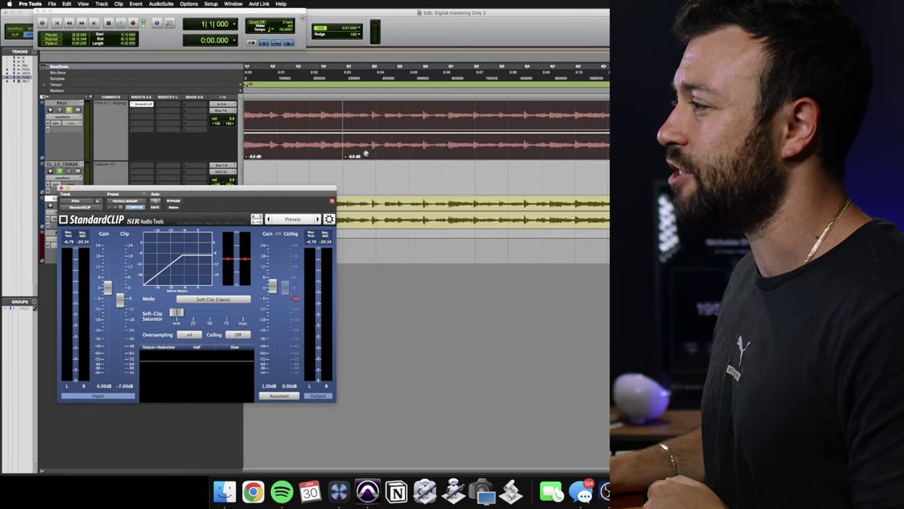
{"action": "mouse_move", "coordinate": [130, 300]}
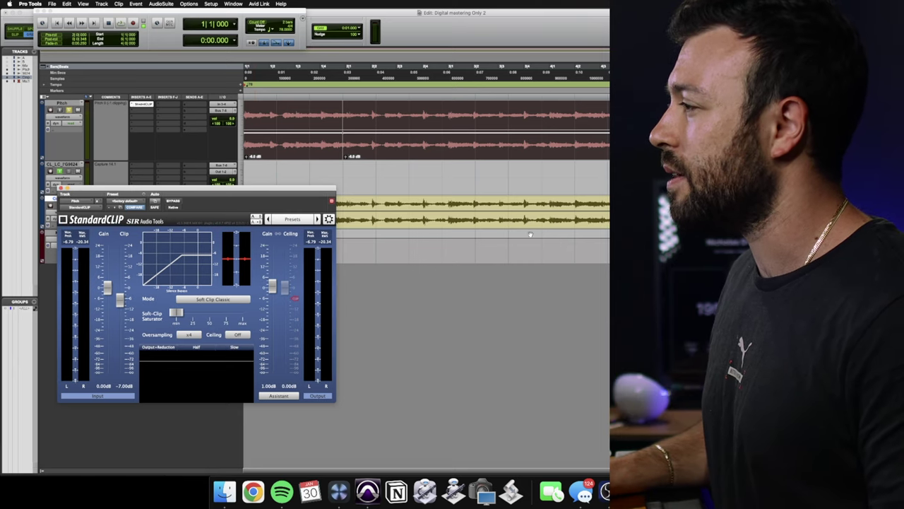
Close StandardCLIP, play the session, add the Spectrum meter to Insight 2 on Master 1 and accept its meter options
{"action": "left_click", "coordinate": [60, 188]}
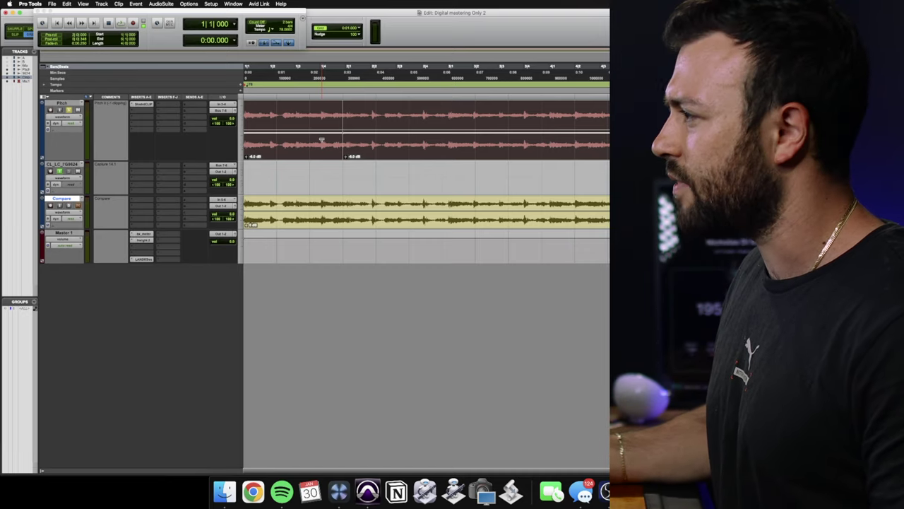
{"action": "key", "text": "space"}
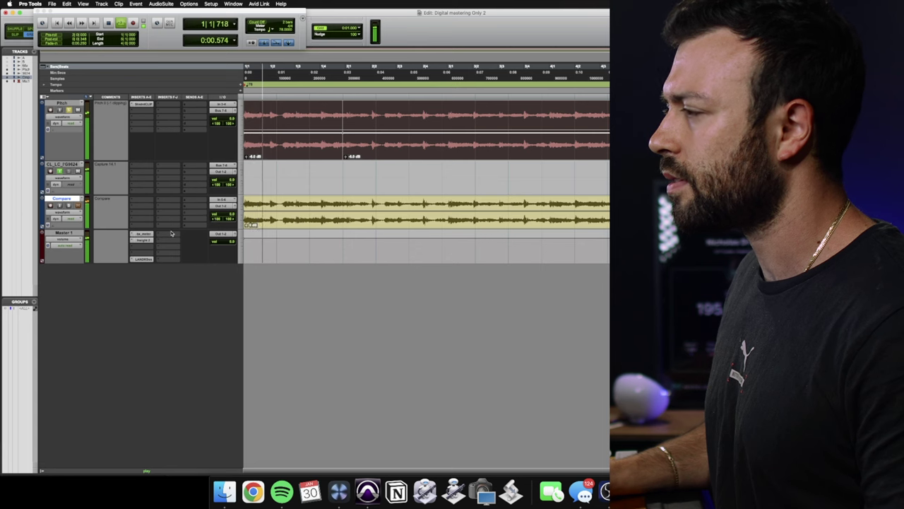
{"action": "left_click", "coordinate": [144, 241]}
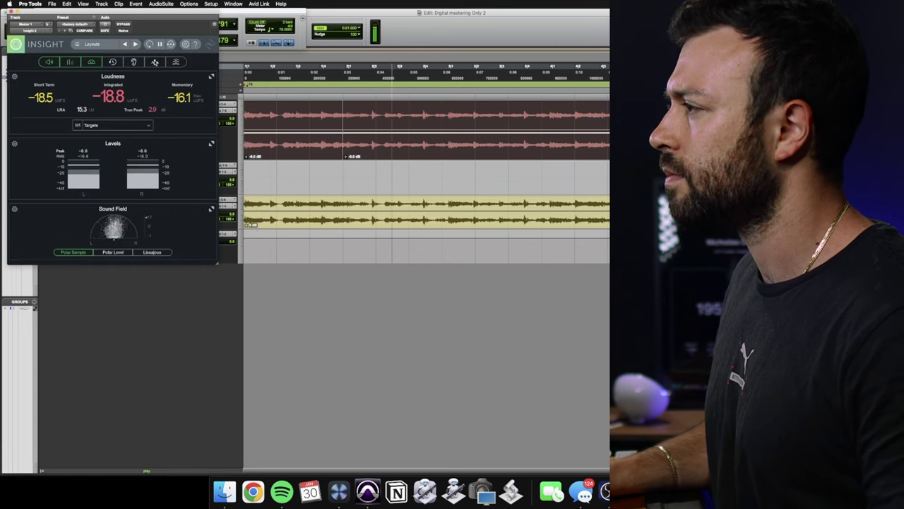
{"action": "left_click", "coordinate": [155, 61]}
{"action": "left_click", "coordinate": [173, 77]}
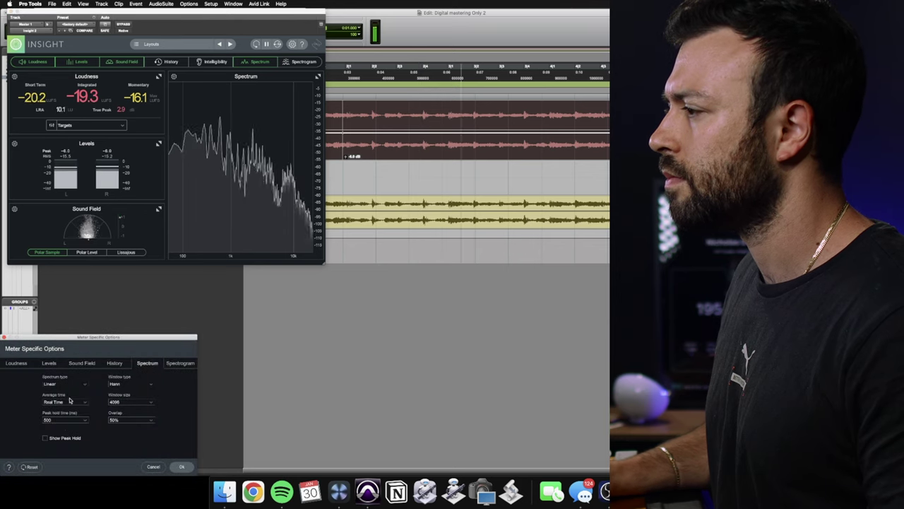
{"action": "left_click", "coordinate": [182, 467]}
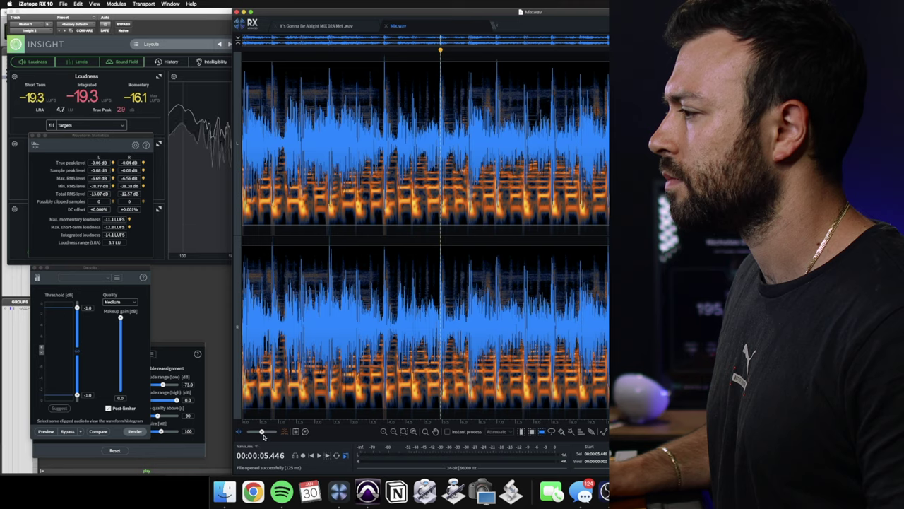
Show Mix.wav as spectrogram only in iZotope RX, then return to Pro Tools and expand Insight's Spectrum meter
{"action": "left_click", "coordinate": [276, 432]}
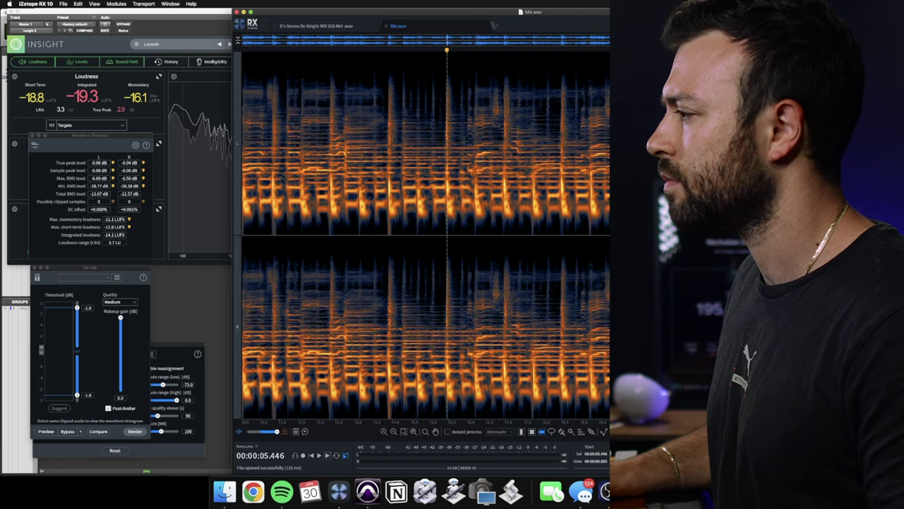
{"action": "key", "text": "space"}
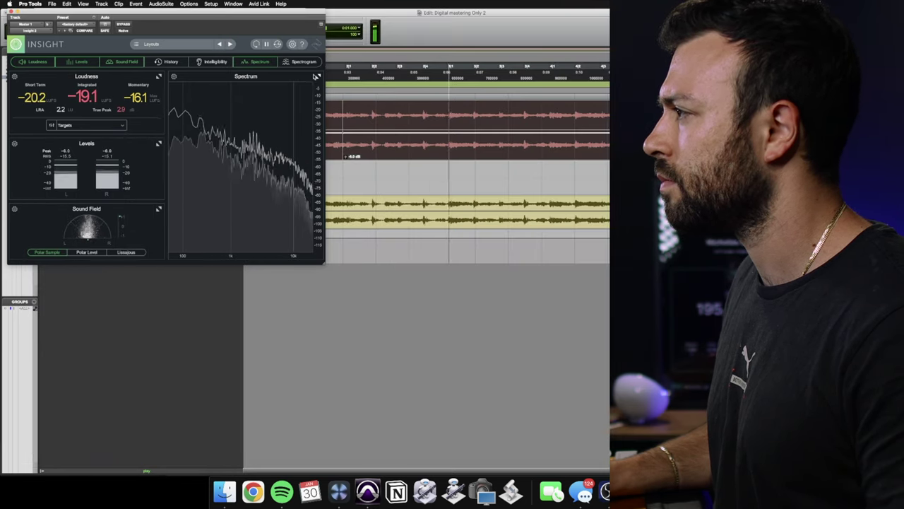
{"action": "left_click", "coordinate": [317, 75]}
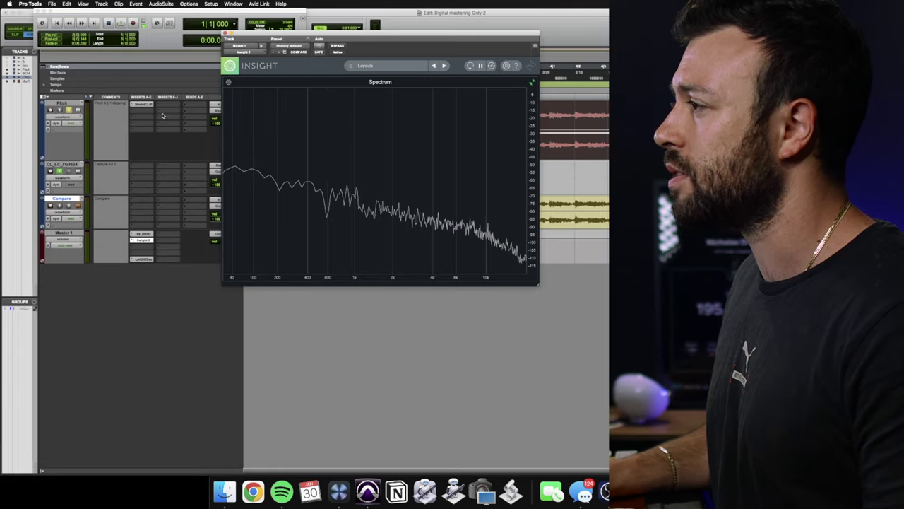
Insert TDR Kotelnikov in the Pitch track's second insert slot and move its window away from the inserts
{"action": "left_click", "coordinate": [143, 111]}
{"action": "type", "text": "td"}
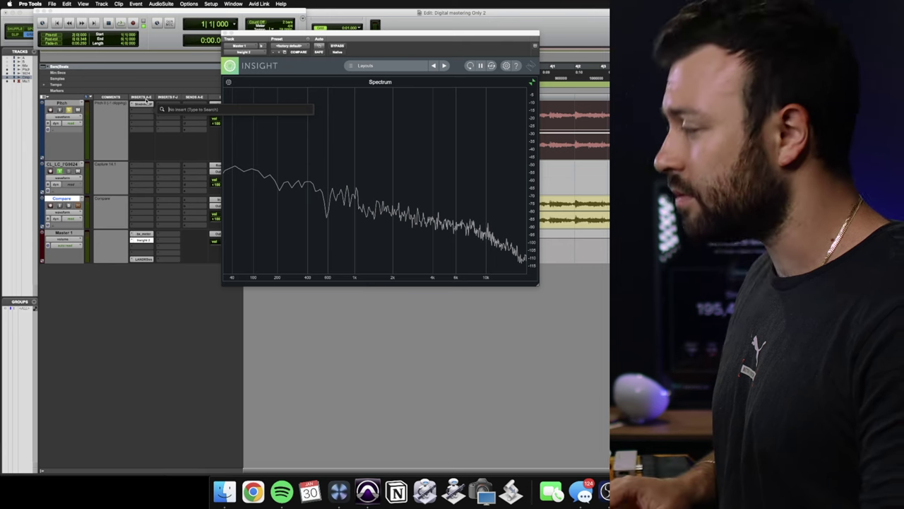
{"action": "type", "text": "r"}
{"action": "key", "text": "Return"}
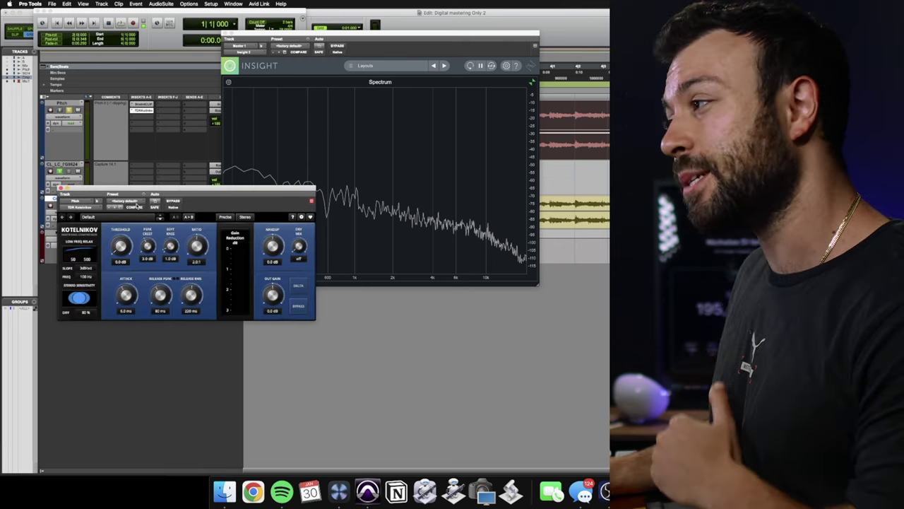
{"action": "left_click_drag", "start_coordinate": [168, 191], "coordinate": [262, 214]}
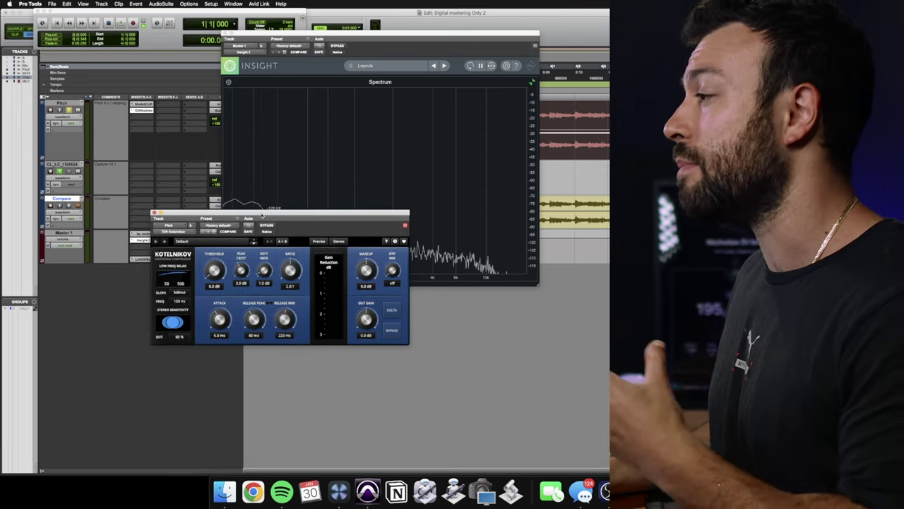
Load the 25HZ_Mastering_SLOW preset in Kotelnikov
{"action": "left_click", "coordinate": [223, 225]}
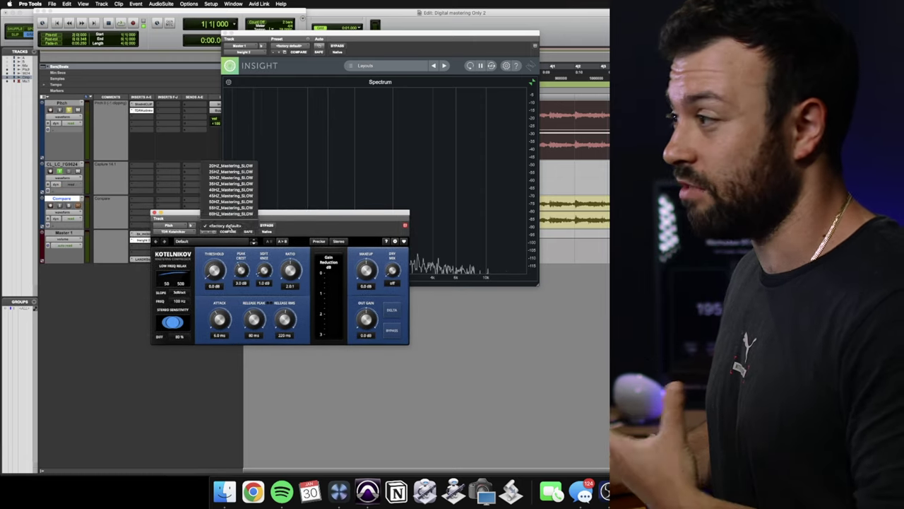
{"action": "left_click", "coordinate": [230, 172]}
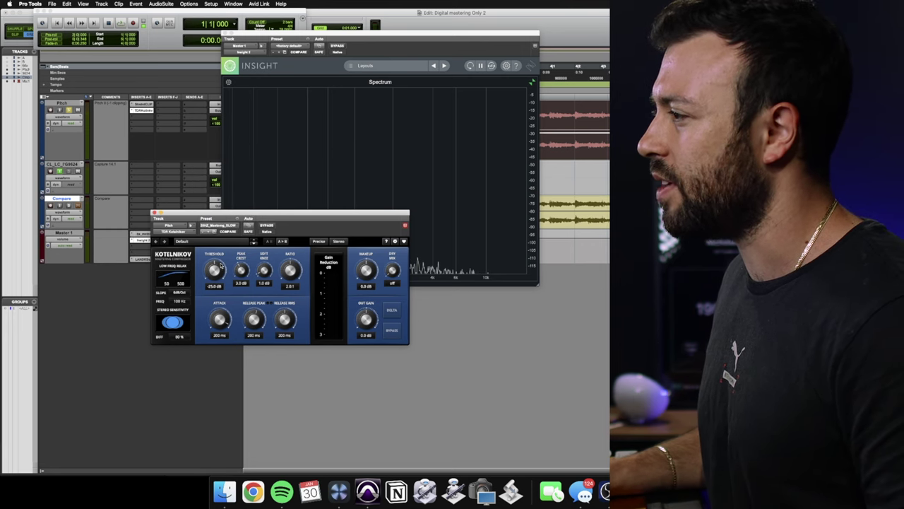
{"action": "left_click", "coordinate": [235, 226]}
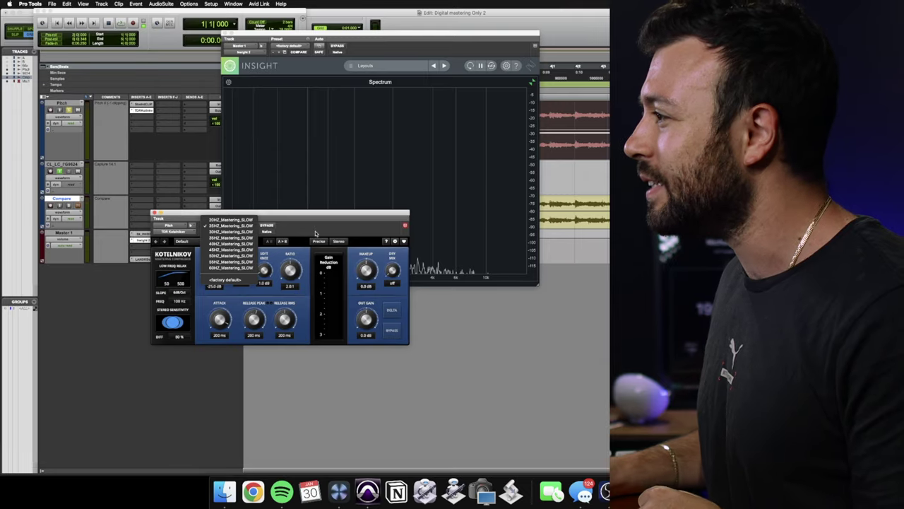
{"action": "left_click", "coordinate": [195, 292]}
{"action": "left_click", "coordinate": [223, 226]}
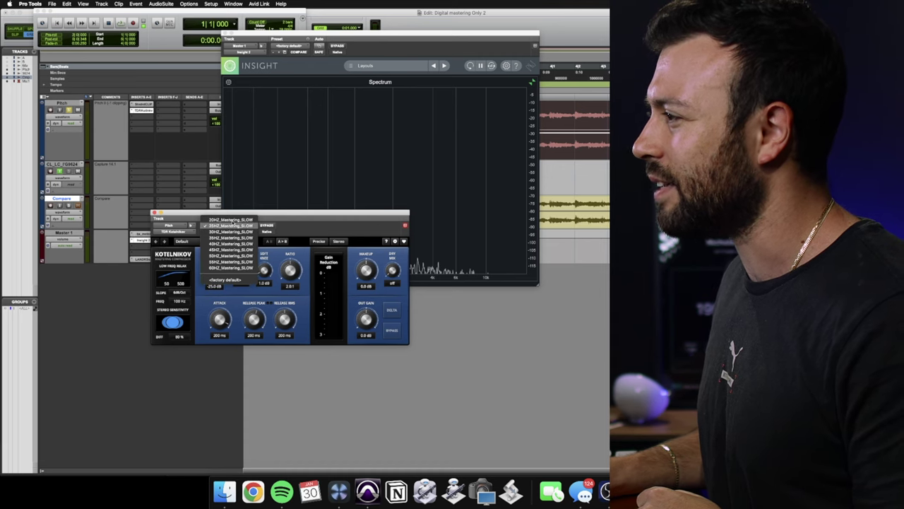
{"action": "left_click", "coordinate": [230, 228]}
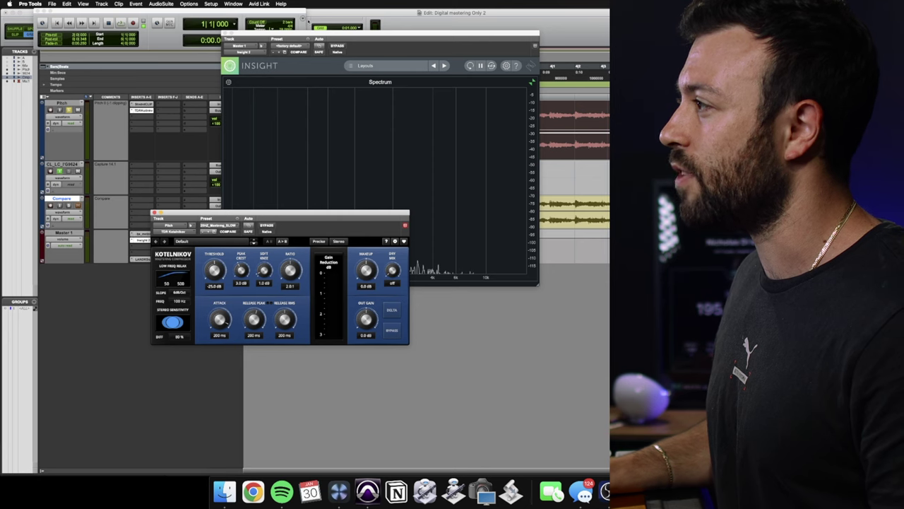
Move the Insight and Kotelnikov windows clear of the Pitch track's clips and return the playback position to the session start
{"action": "left_click_drag", "start_coordinate": [308, 30], "coordinate": [531, 167]}
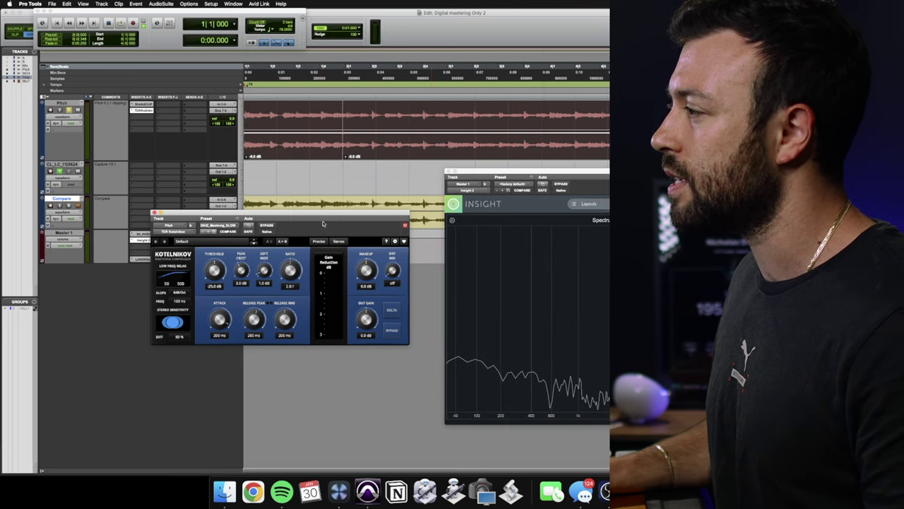
{"action": "left_click_drag", "start_coordinate": [322, 214], "coordinate": [234, 216]}
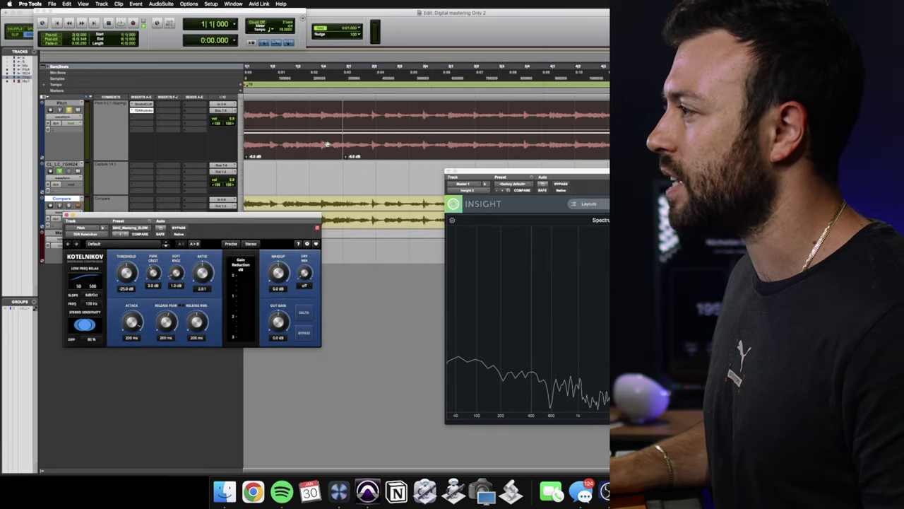
{"action": "triple_click", "coordinate": [421, 115]}
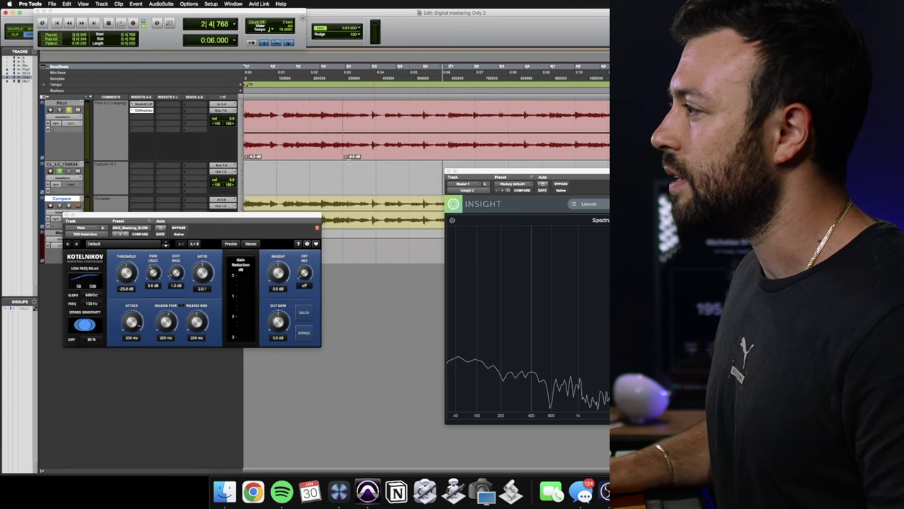
{"action": "left_click", "coordinate": [325, 159]}
{"action": "left_click", "coordinate": [307, 158]}
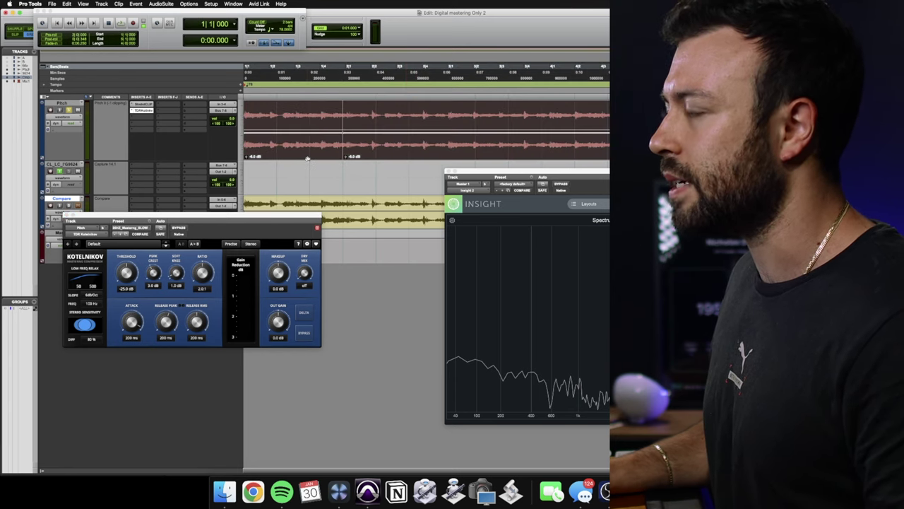
Play the session and set Kotelnikov's threshold to -22.5 dB
{"action": "key", "text": "space"}
{"action": "left_click", "coordinate": [127, 288]}
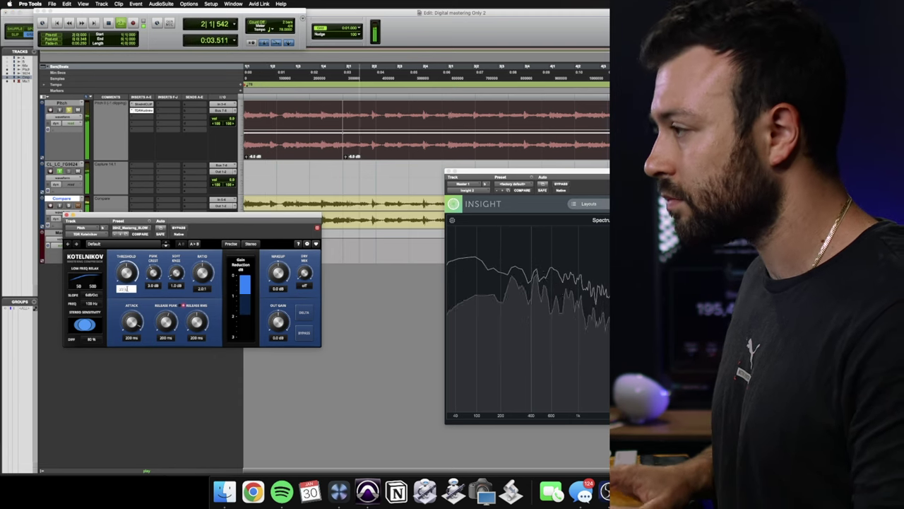
{"action": "key", "text": "Return"}
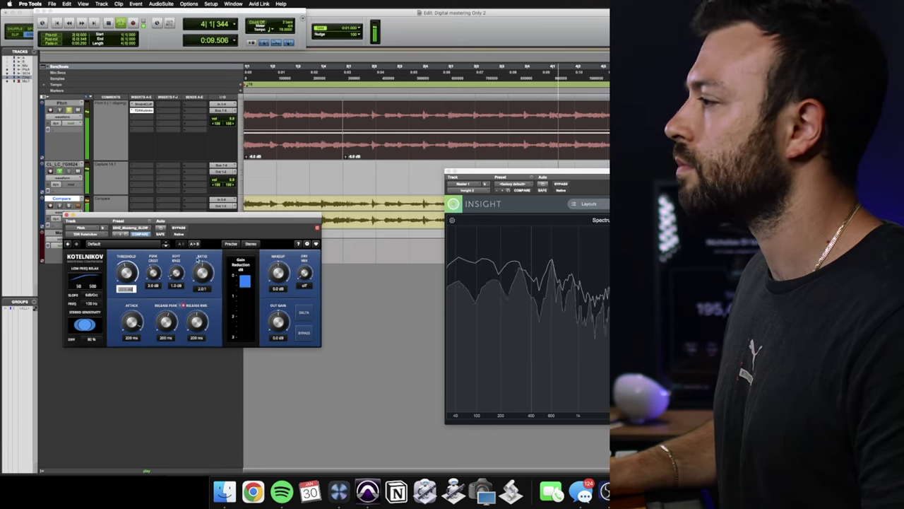
Audition Kotelnikov's delta signal, then compare the compressed sound with the plug-in bypassed
{"action": "left_click", "coordinate": [303, 312]}
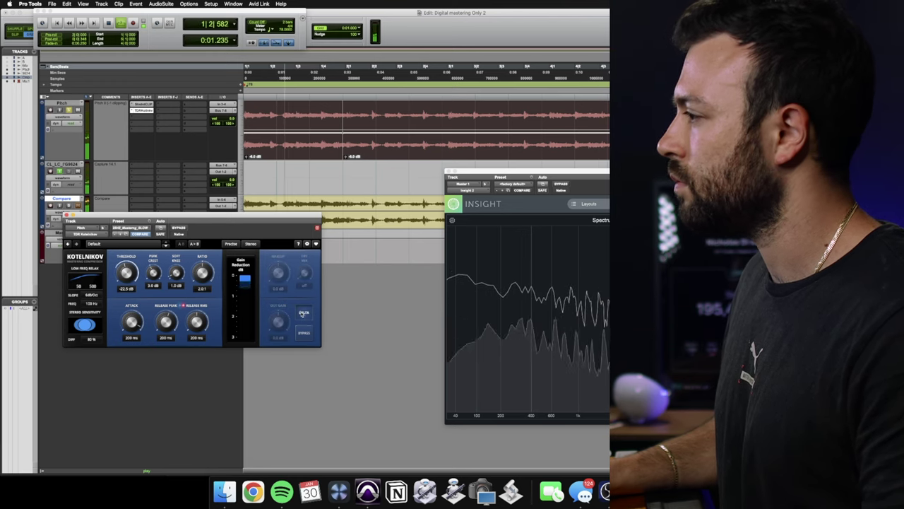
{"action": "left_click", "coordinate": [304, 313]}
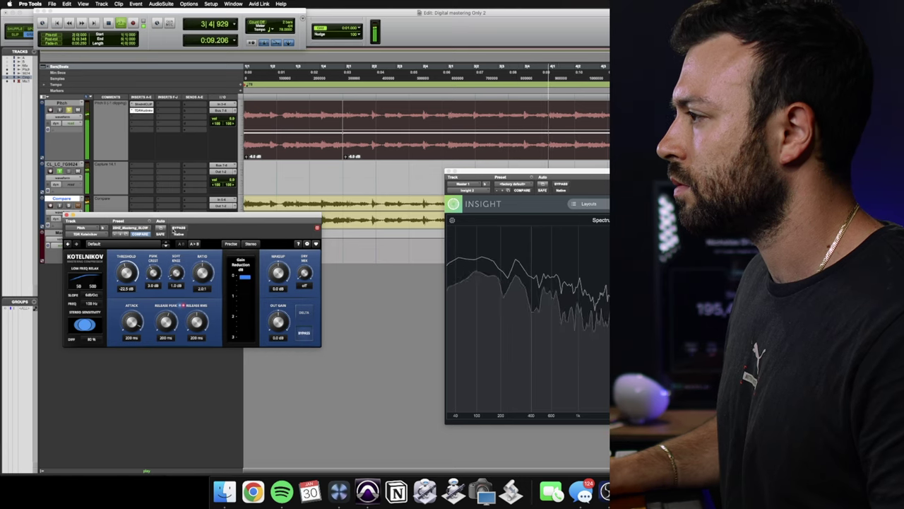
{"action": "left_click", "coordinate": [174, 231]}
{"action": "left_click", "coordinate": [175, 230]}
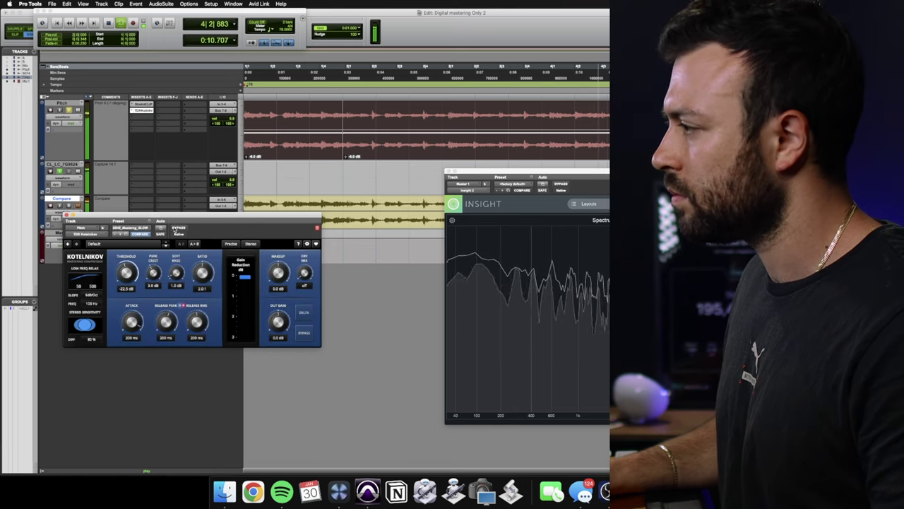
Close Kotelnikov, open bx_meter on Master 1 and solo the side signal to listen to it
{"action": "left_click", "coordinate": [65, 215]}
{"action": "left_click", "coordinate": [142, 233]}
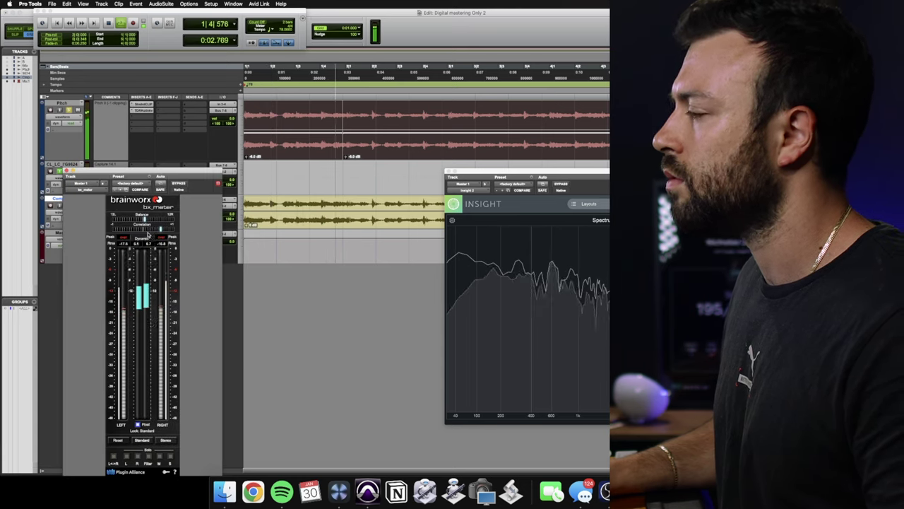
{"action": "left_click", "coordinate": [170, 457]}
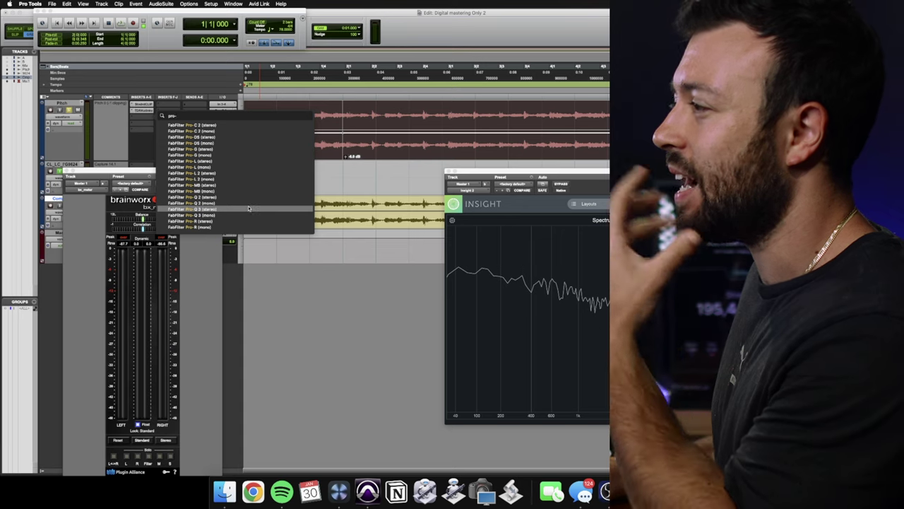
Insert FabFilter Pro-Q 3 (stereo) in the Pitch track's third insert slot and move its window clear of the inserts
{"action": "left_click", "coordinate": [249, 208]}
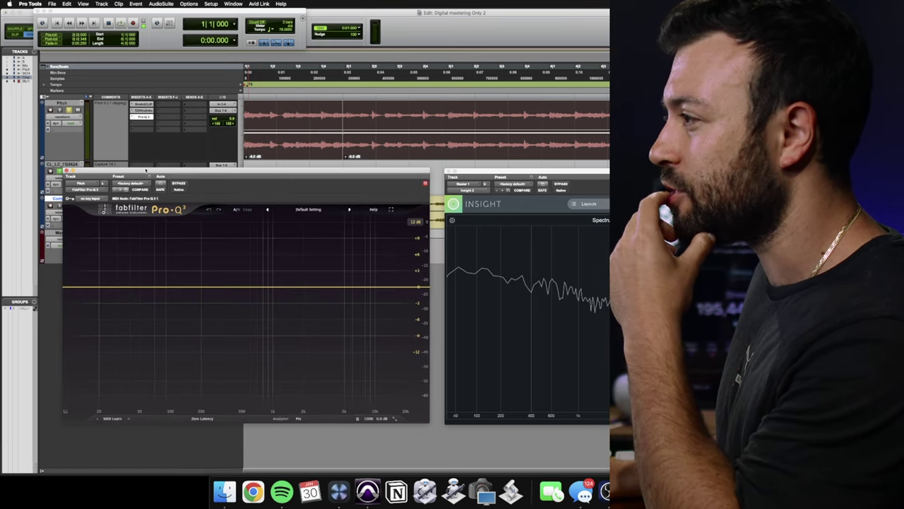
{"action": "left_click_drag", "start_coordinate": [147, 170], "coordinate": [333, 171]}
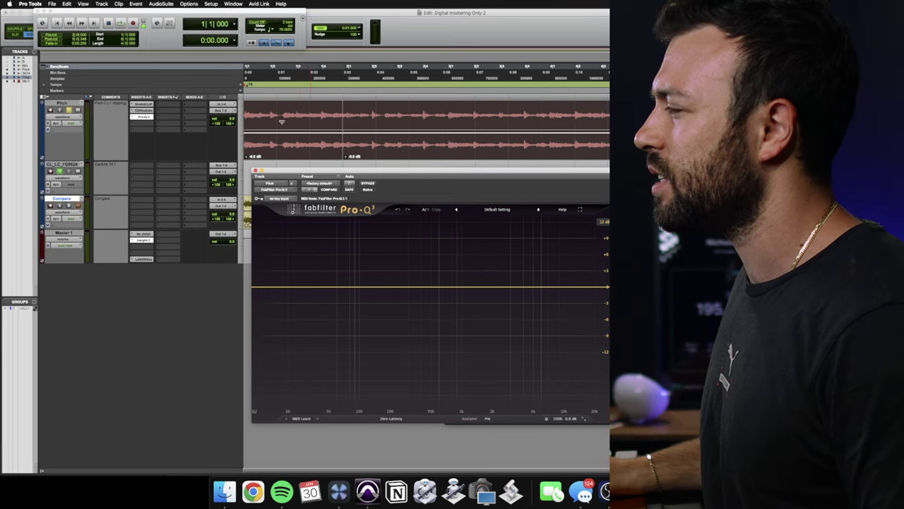
Reopen bx_meter on Master 1, start playback and solo the side signal
{"action": "left_click", "coordinate": [139, 236]}
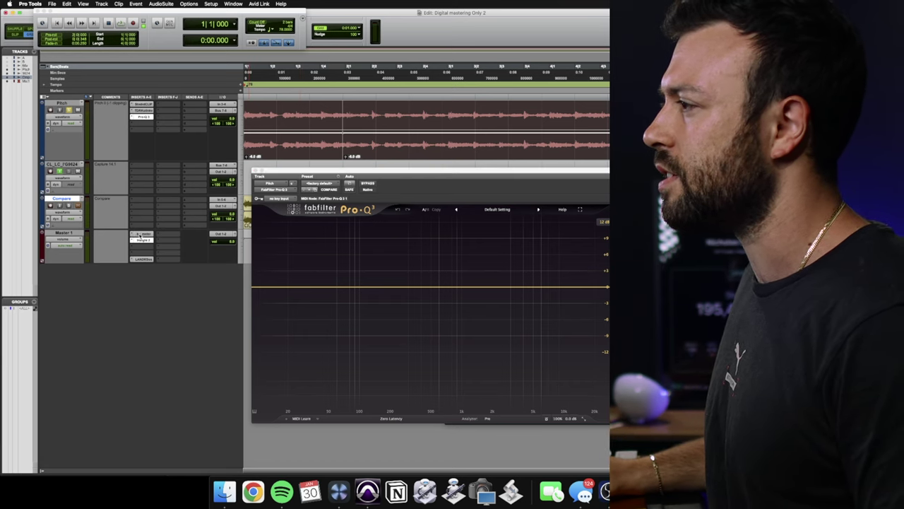
{"action": "key", "text": "space"}
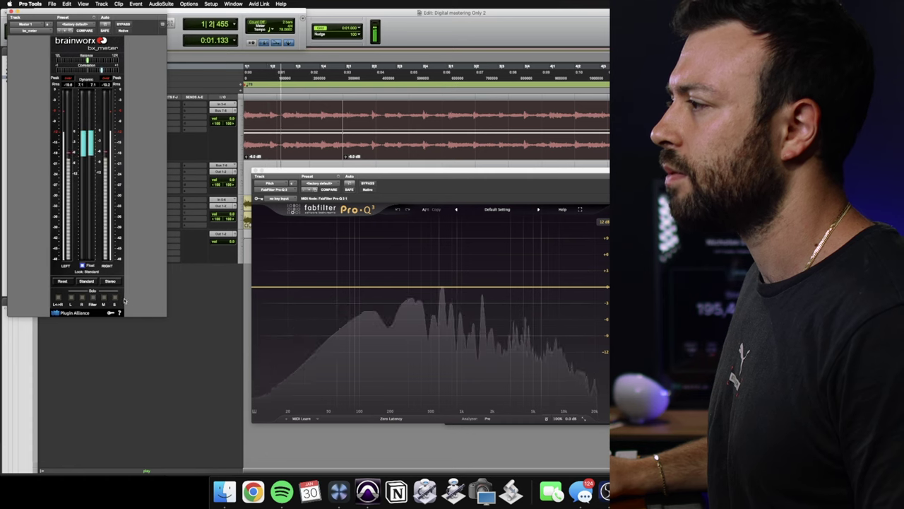
{"action": "left_click", "coordinate": [116, 298]}
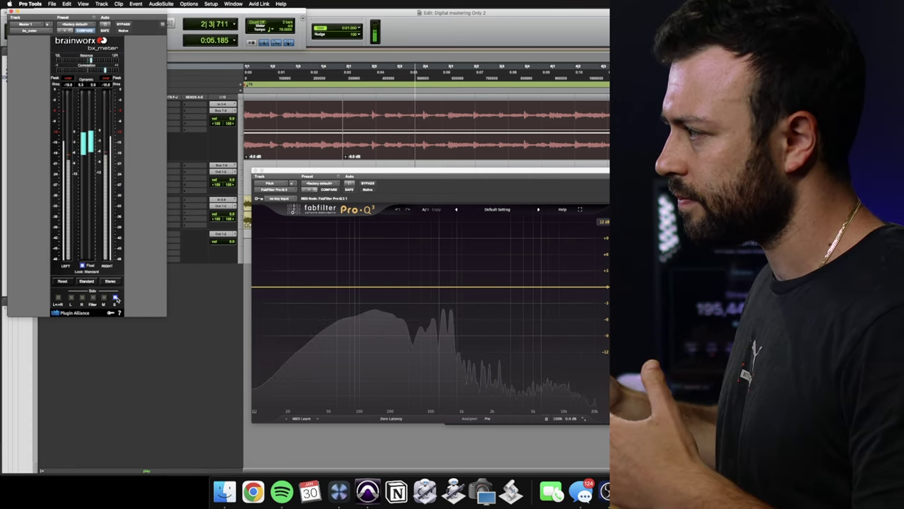
Add a high-frequency band just below 10 kHz in Pro-Q 3 and change its shape to High Shelf
{"action": "left_click", "coordinate": [599, 286]}
{"action": "left_click_drag", "start_coordinate": [587, 266], "coordinate": [545, 267]}
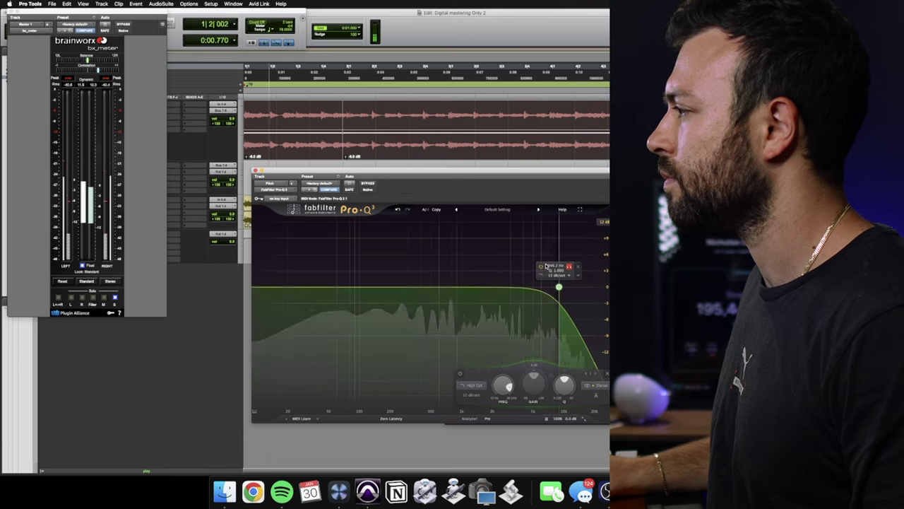
{"action": "left_click", "coordinate": [472, 385]}
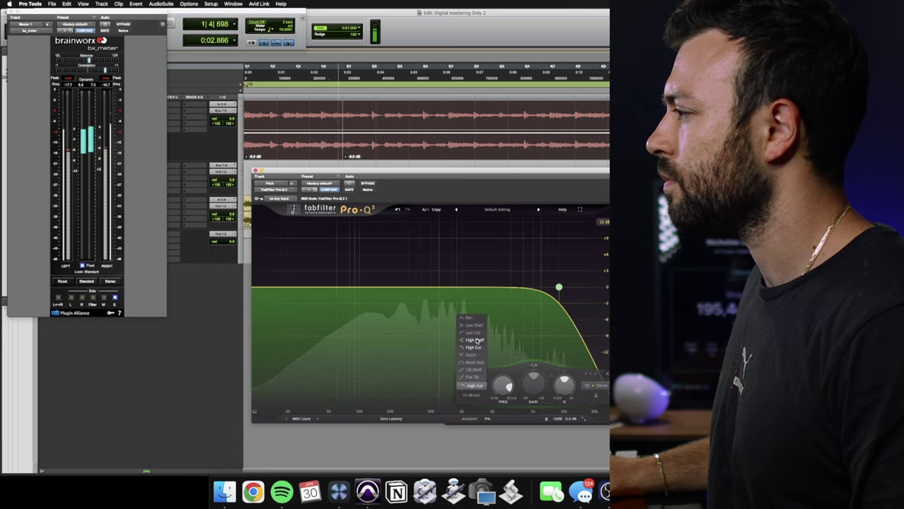
{"action": "left_click", "coordinate": [474, 340]}
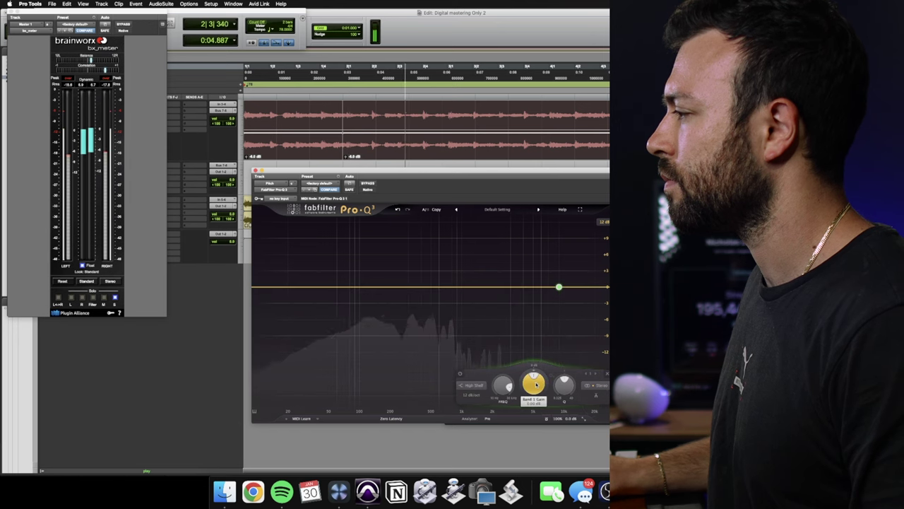
Boost the Pro-Q 3 high shelf slightly, restrict it to the side signal and set its slope to 6 dB/oct
{"action": "left_click_drag", "start_coordinate": [535, 383], "coordinate": [530, 362]}
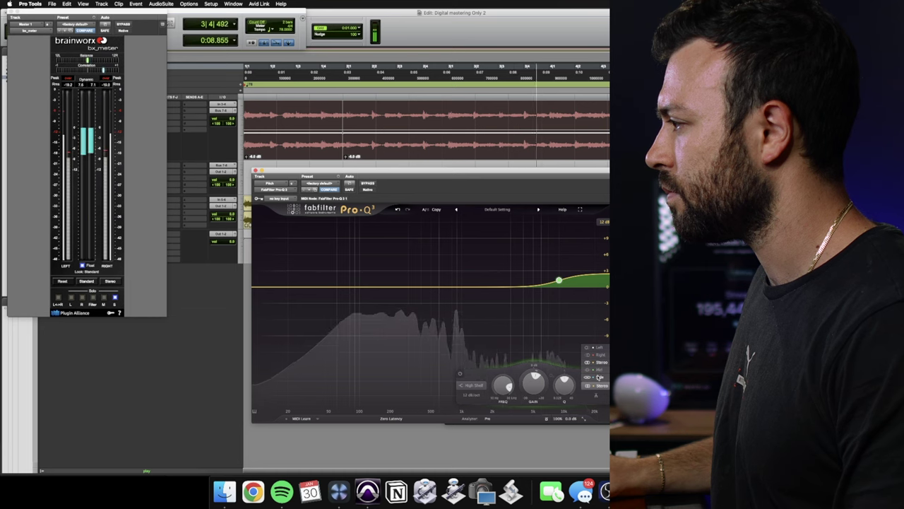
{"action": "left_click", "coordinate": [472, 395]}
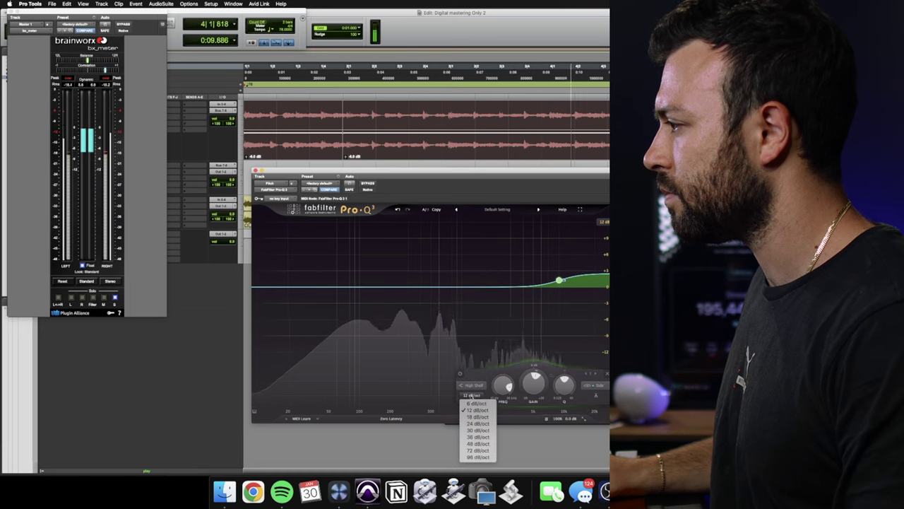
{"action": "left_click", "coordinate": [476, 404]}
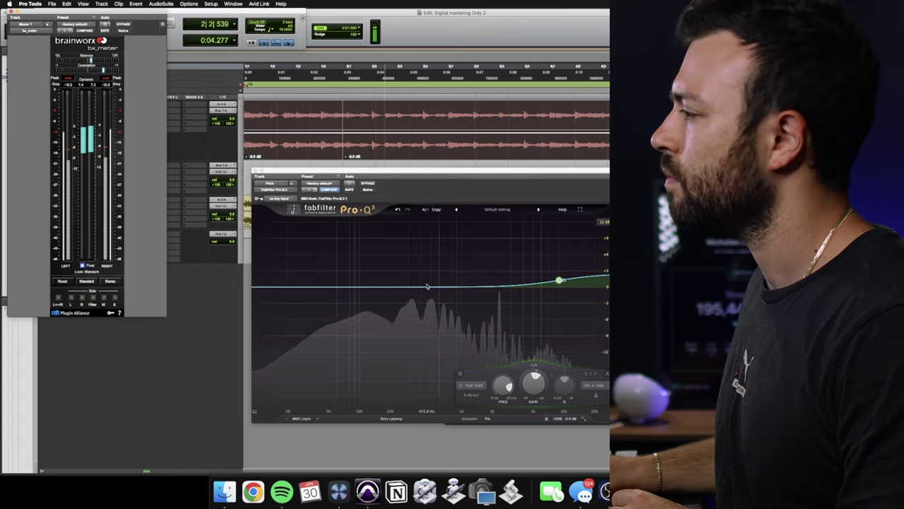
Switch Pro-Q 3's processing mode from Zero Latency to Linear Phase and reselect the high-shelf band
{"action": "left_click", "coordinate": [391, 419]}
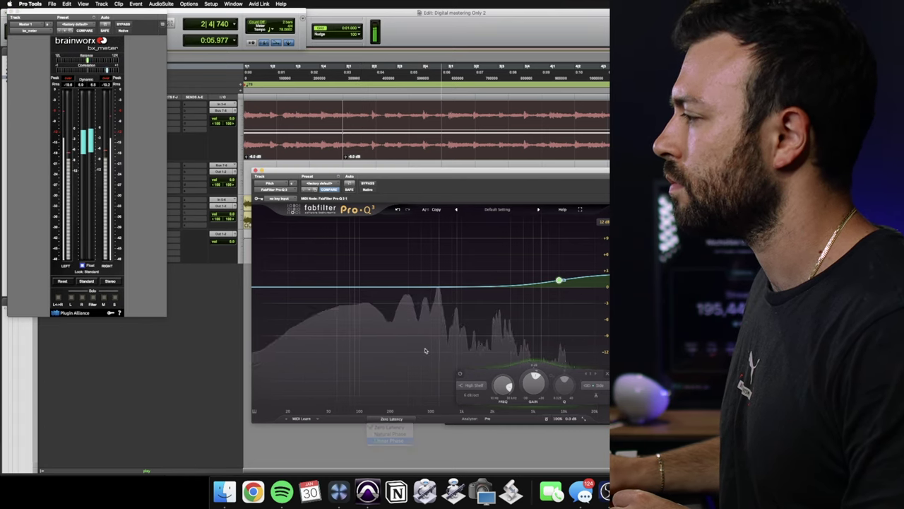
{"action": "left_click", "coordinate": [391, 441]}
{"action": "left_click", "coordinate": [436, 291]}
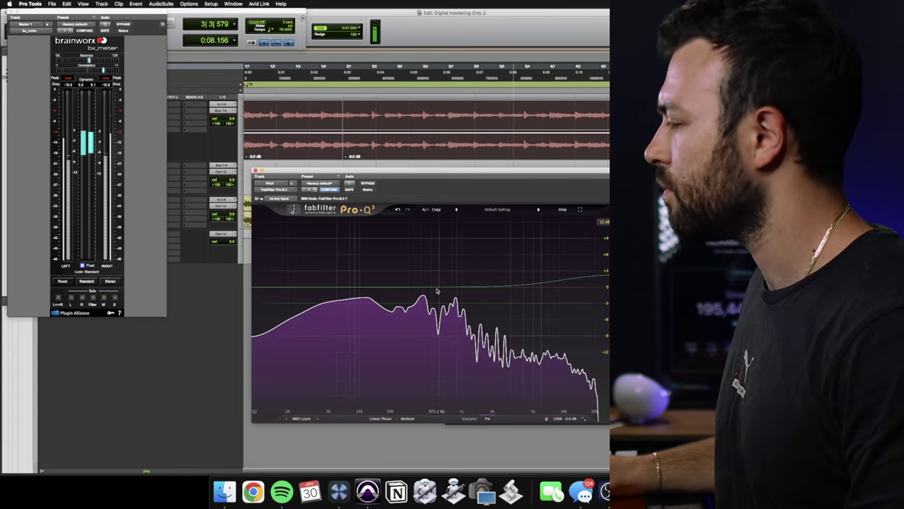
{"action": "left_click", "coordinate": [559, 281]}
Close bx_meter and Pro-Q 3, move Insight below the Pitch and Compare tracks to watch the spectrum, and stop playback
{"action": "left_click", "coordinate": [10, 12]}
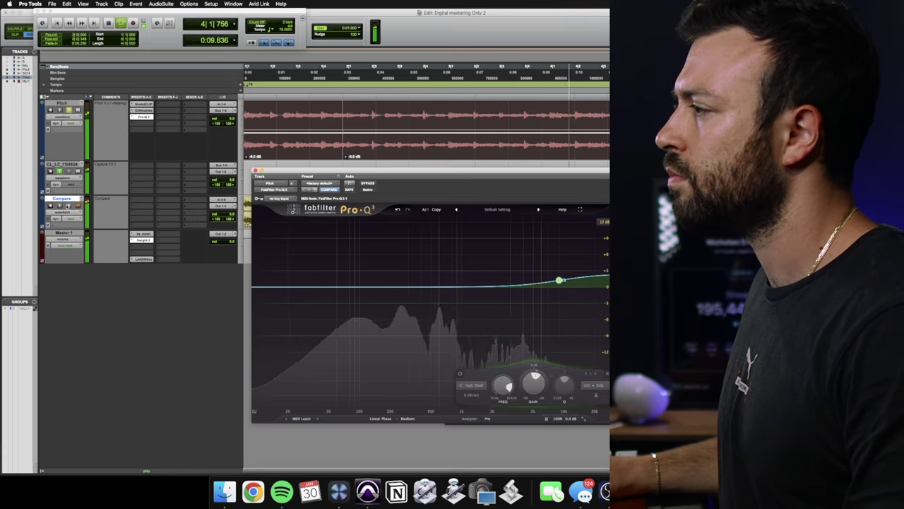
{"action": "left_click", "coordinate": [322, 199]}
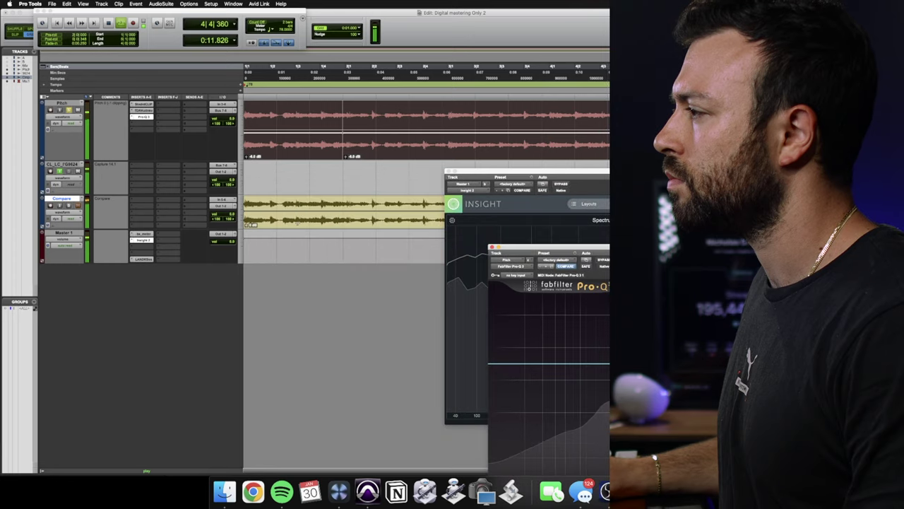
{"action": "key", "text": "p"}
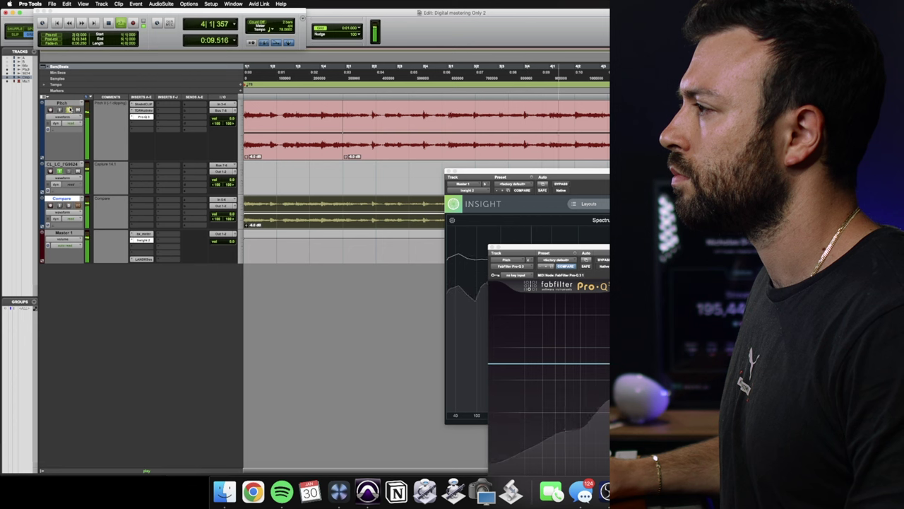
{"action": "left_click_drag", "start_coordinate": [517, 173], "coordinate": [132, 202]}
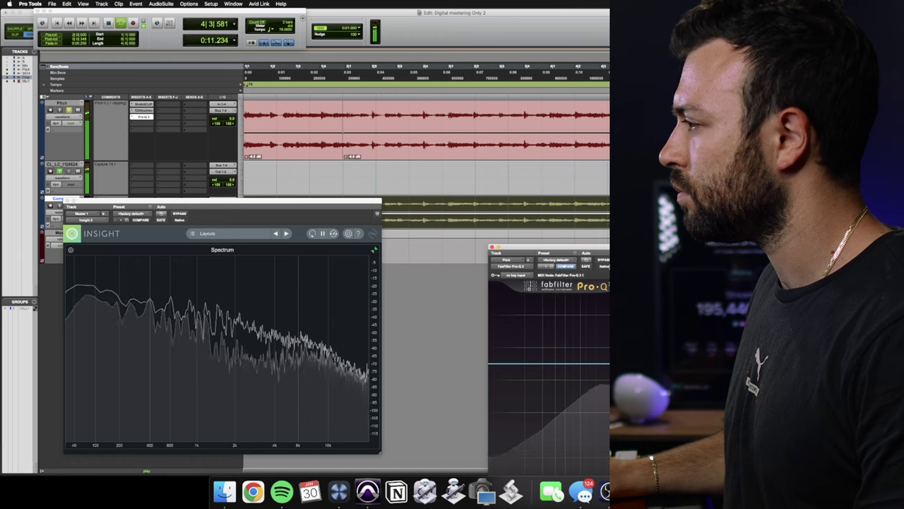
{"action": "left_click", "coordinate": [492, 246]}
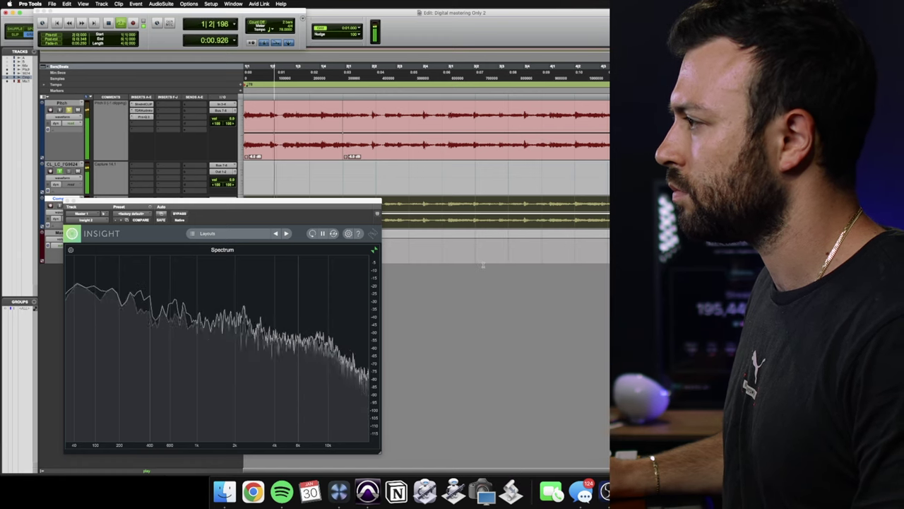
{"action": "left_click_drag", "start_coordinate": [98, 201], "coordinate": [88, 238]}
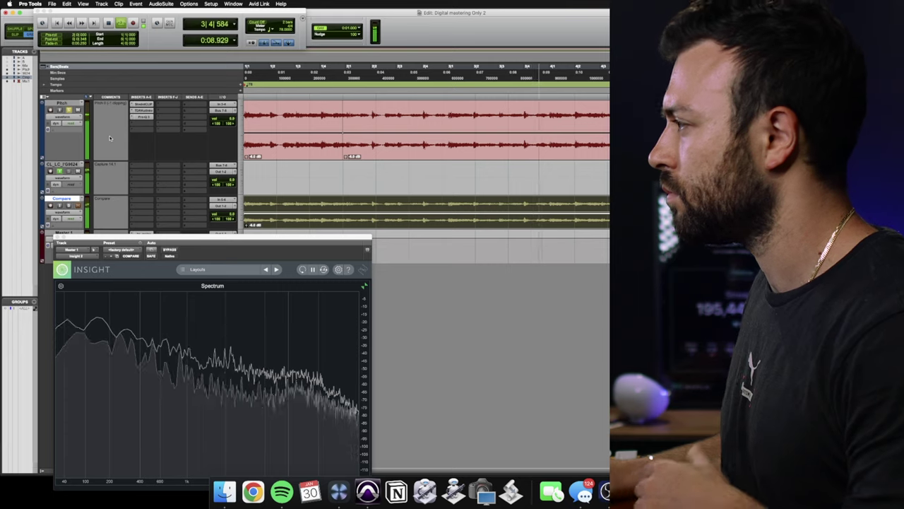
{"action": "key", "text": "space"}
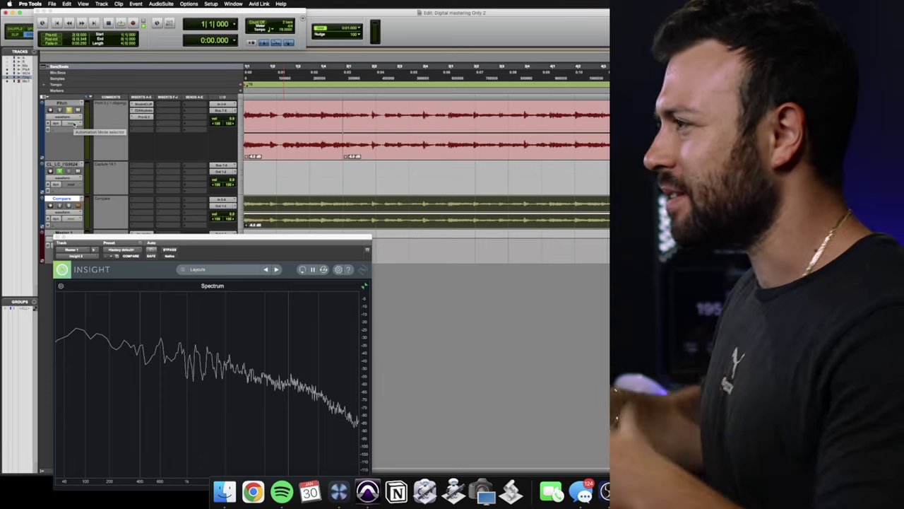
Open Kotelnikov on the Pitch track, play the section to hear the processing so far, and close the plug-in
{"action": "left_click", "coordinate": [148, 110]}
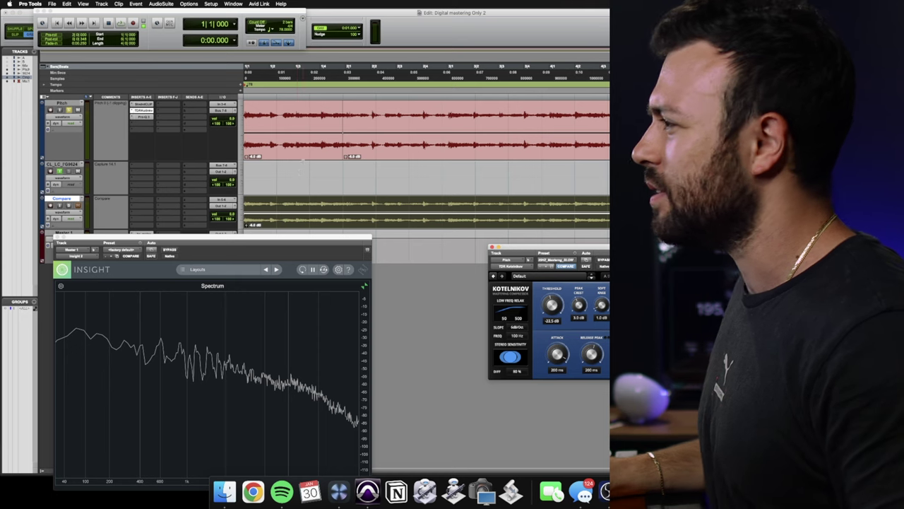
{"action": "left_click", "coordinate": [304, 159]}
{"action": "left_click", "coordinate": [432, 151], "text": "shift"}
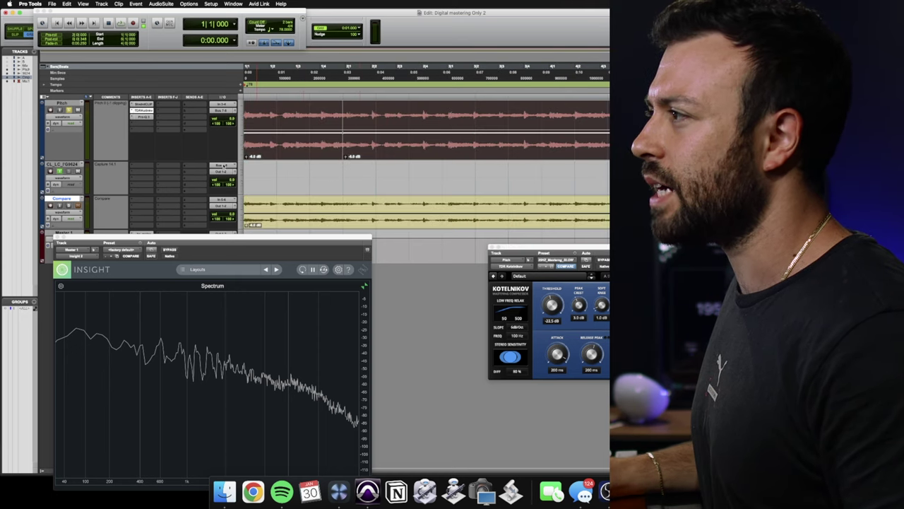
{"action": "key", "text": "space"}
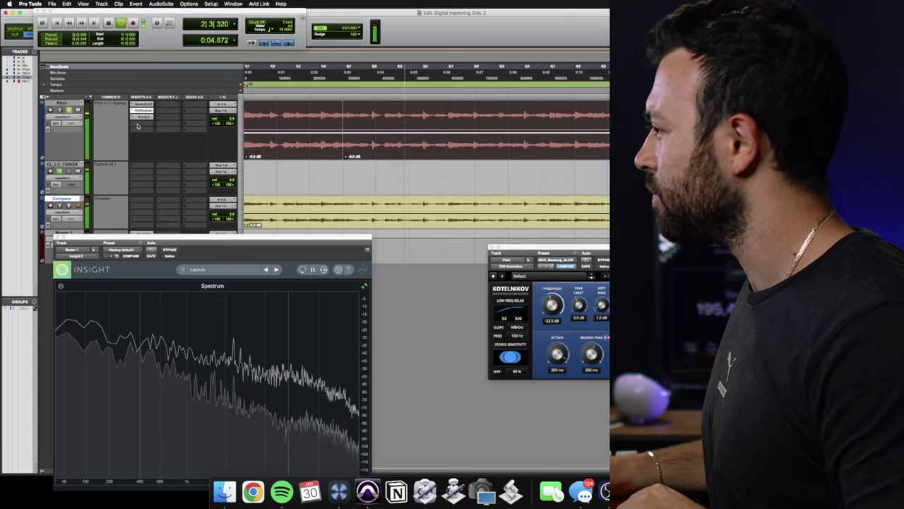
{"action": "key", "text": "space"}
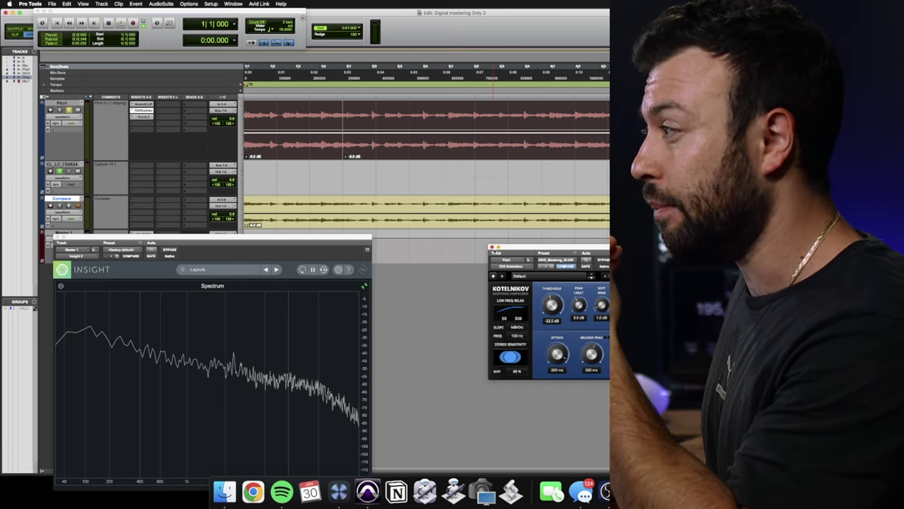
{"action": "left_click", "coordinate": [491, 248]}
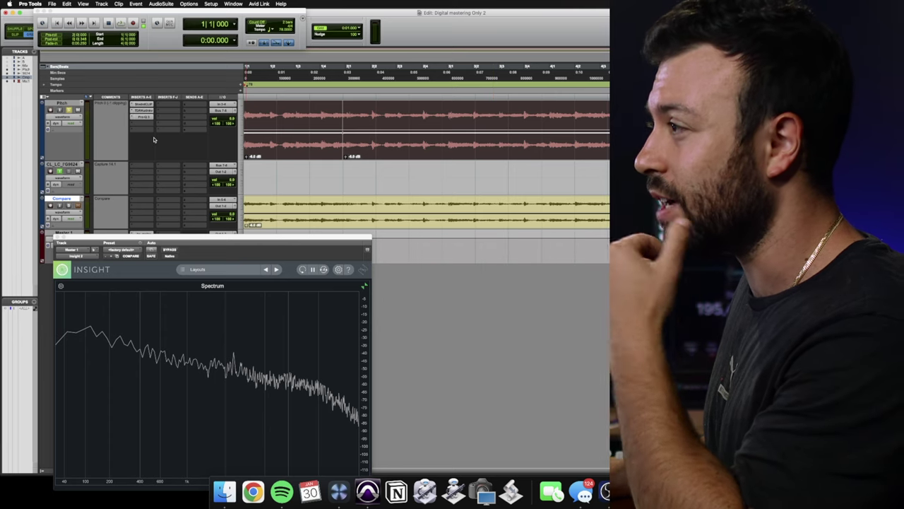
Search for "maxim" and insert Ozone 10 Maximizer (stereo) in the Pitch track's fifth insert slot
{"action": "left_click", "coordinate": [146, 133]}
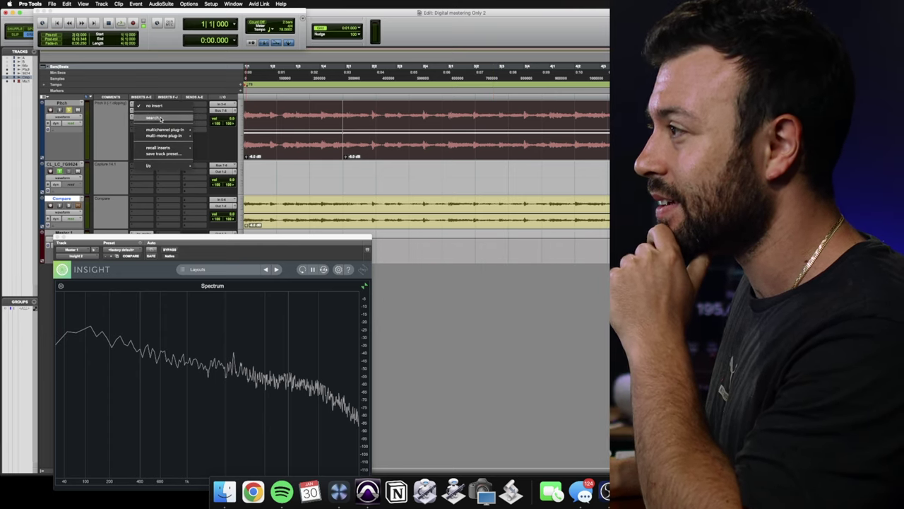
{"action": "left_click", "coordinate": [161, 121]}
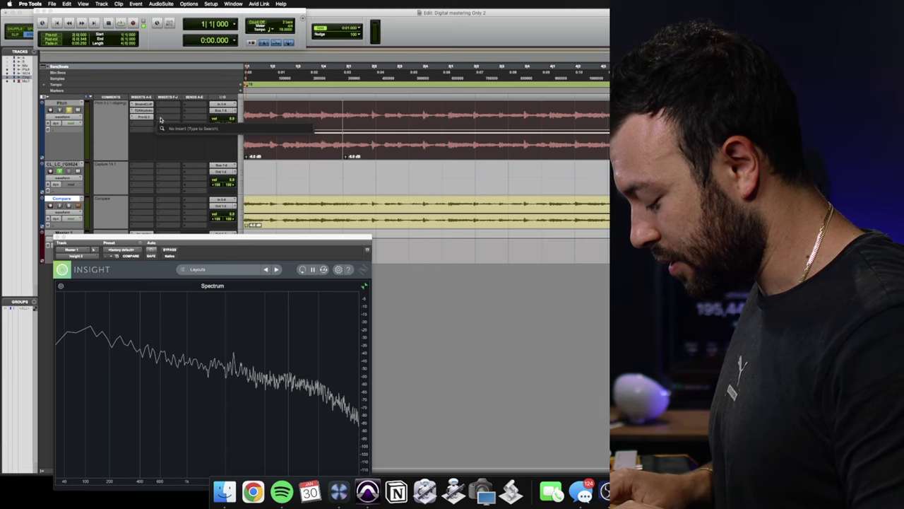
{"action": "type", "text": "maxim"}
{"action": "key", "text": "Down"}
{"action": "key", "text": "Down"}
{"action": "key", "text": "Down"}
{"action": "key", "text": "Down"}
{"action": "key", "text": "Down"}
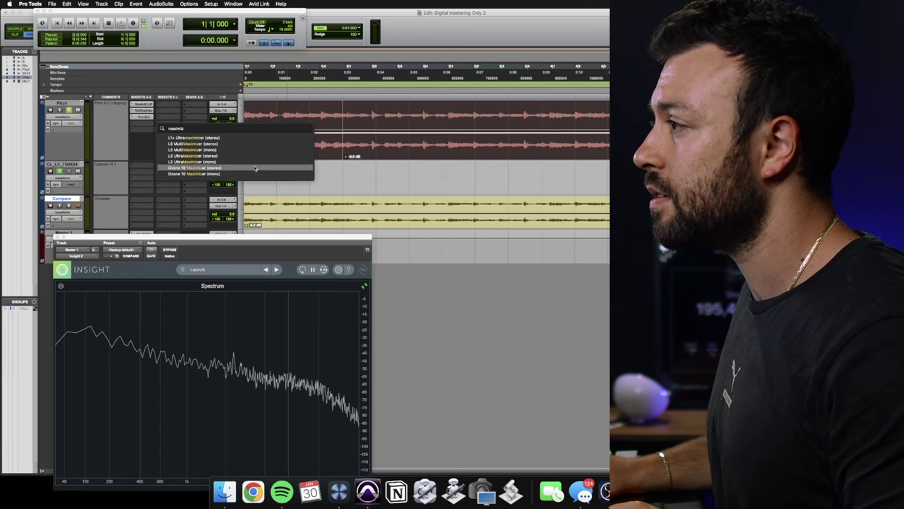
{"action": "key", "text": "Return"}
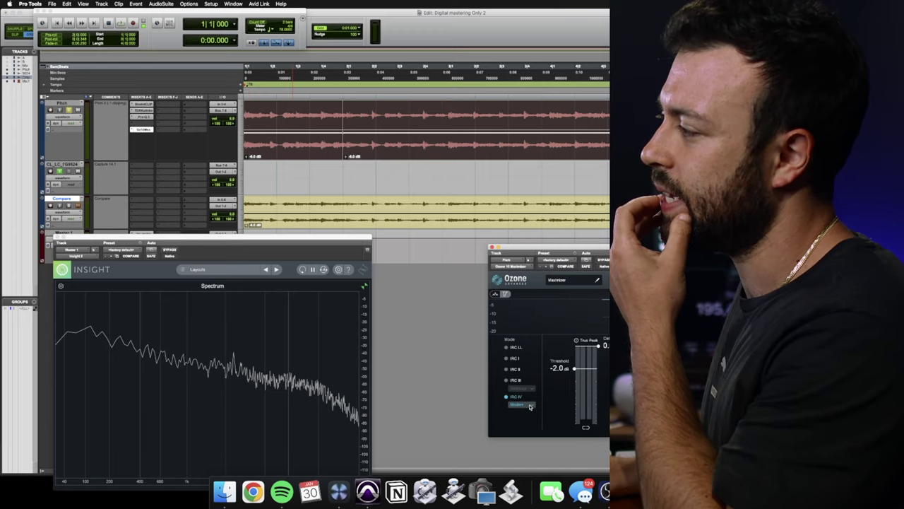
Set the Maximizer to IRC IV Classic with True Peak enabled and Character at 1.60, with its window moved fully into view
{"action": "left_click", "coordinate": [529, 406]}
{"action": "left_click", "coordinate": [525, 419]}
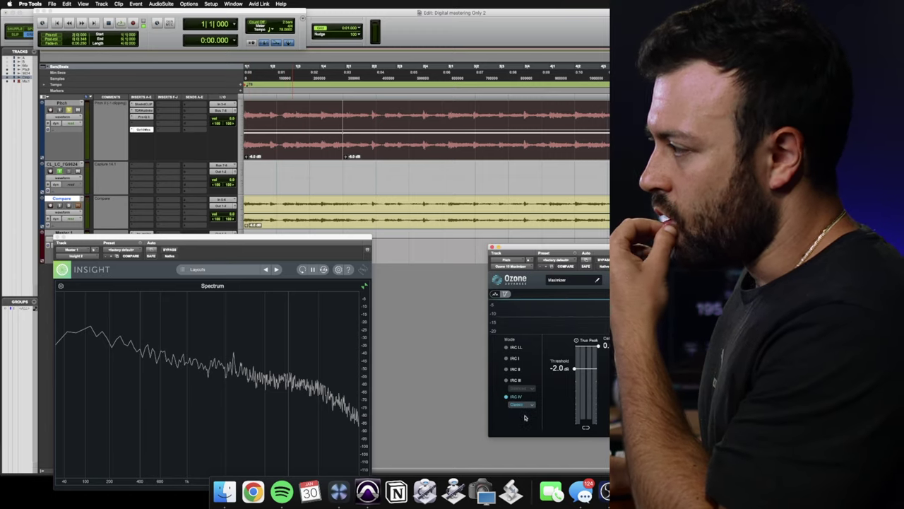
{"action": "left_click_drag", "start_coordinate": [568, 248], "coordinate": [185, 165]}
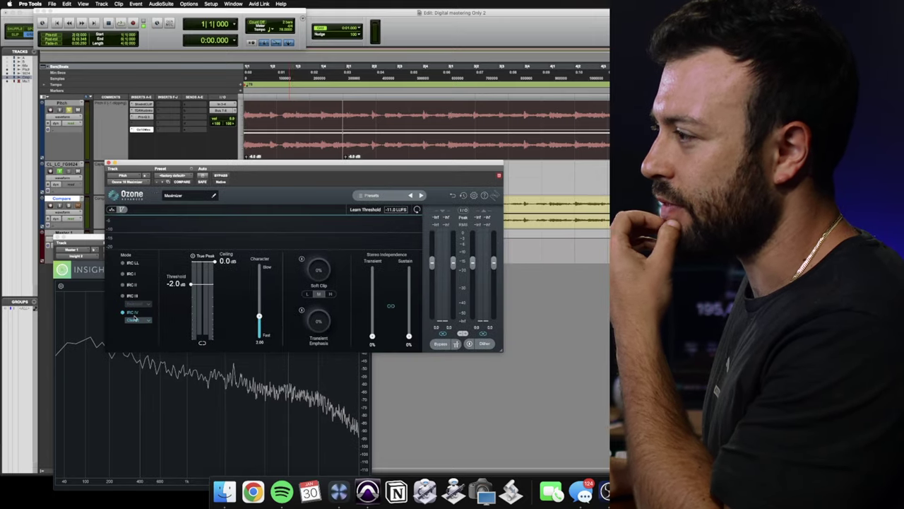
{"action": "left_click", "coordinate": [135, 319]}
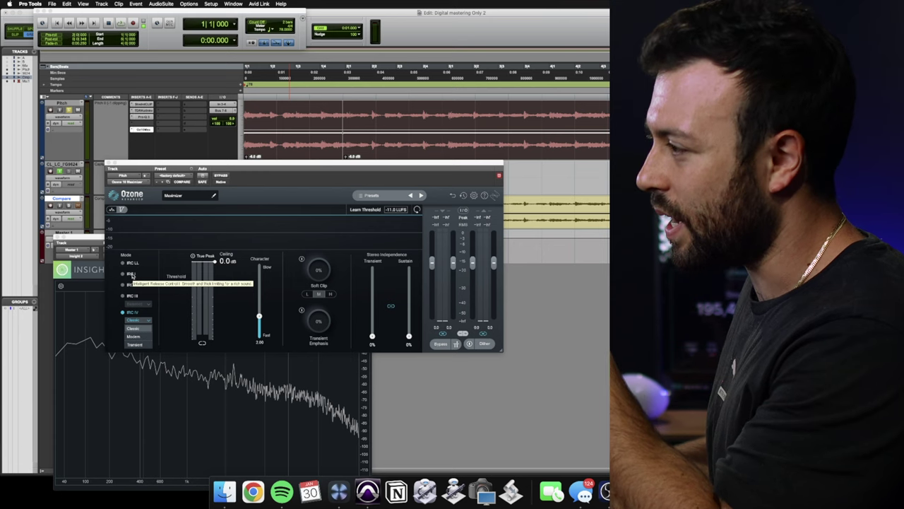
{"action": "left_click", "coordinate": [133, 315]}
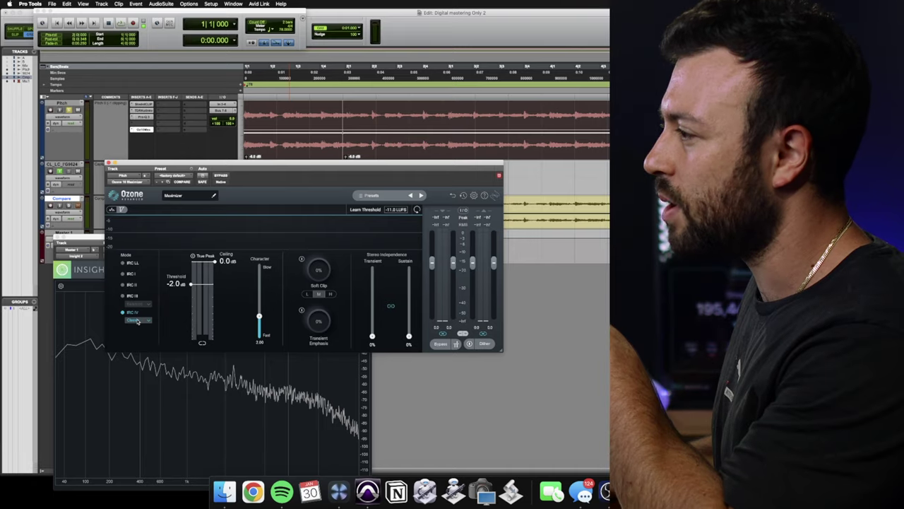
{"action": "left_click", "coordinate": [138, 322]}
{"action": "left_click", "coordinate": [138, 329]}
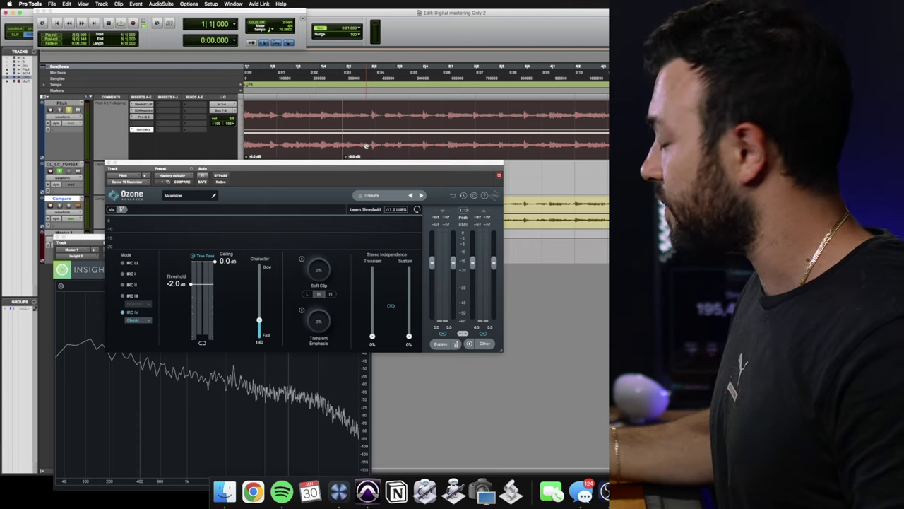
Start playback, lower the Maximizer threshold to about -7.3 dB, and restore Insight's full layout with the Maximizer window clear of it
{"action": "key", "text": "space"}
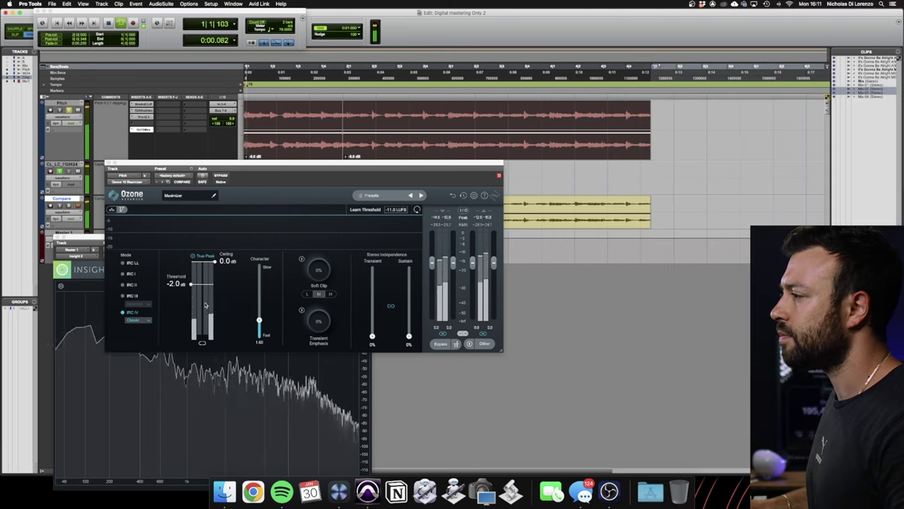
{"action": "left_click_drag", "start_coordinate": [191, 283], "coordinate": [192, 314]}
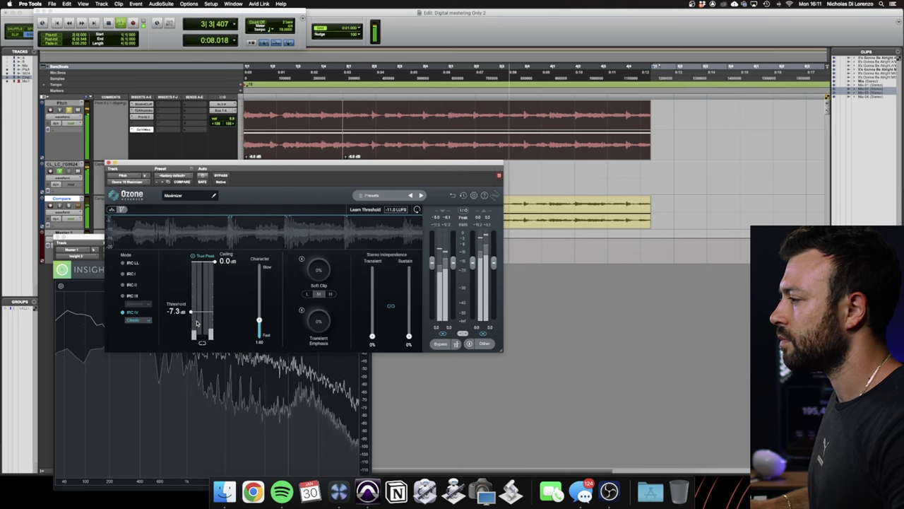
{"action": "left_click", "coordinate": [81, 332]}
{"action": "left_click", "coordinate": [364, 302]}
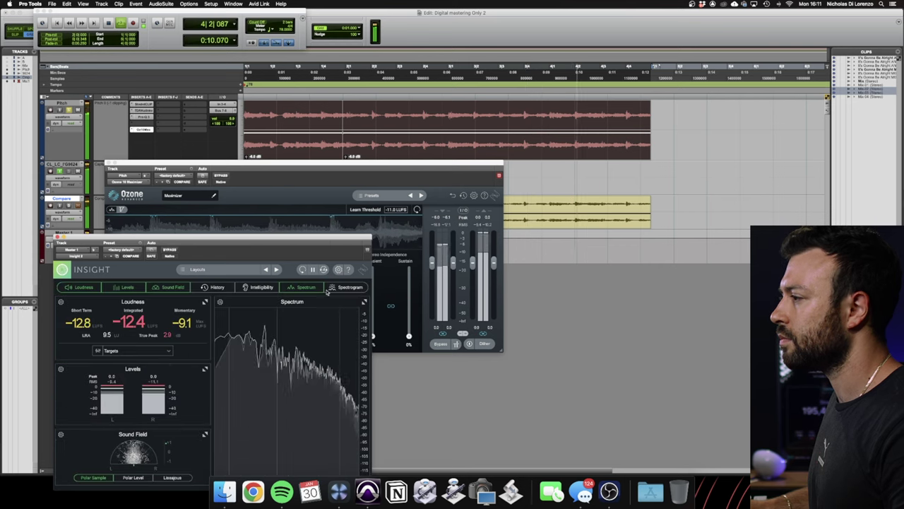
{"action": "left_click_drag", "start_coordinate": [264, 168], "coordinate": [597, 151]}
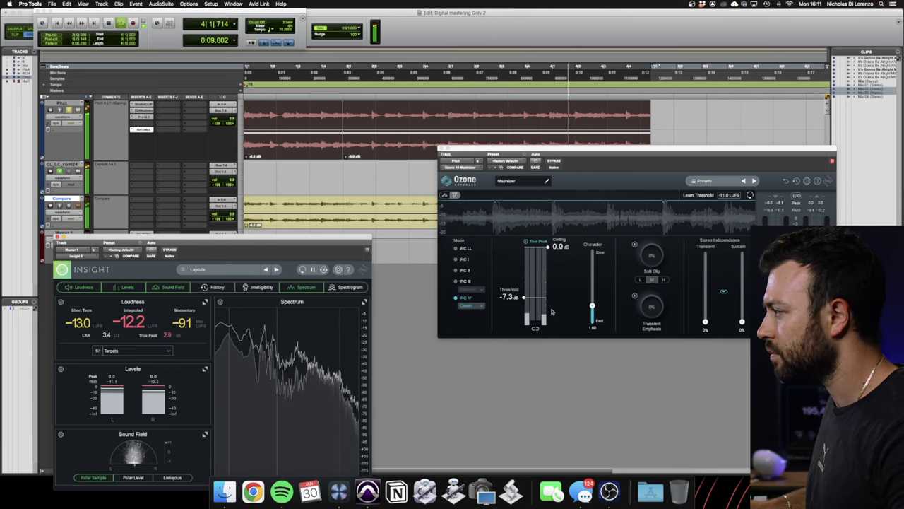
Try a Maximizer threshold of -9 dB, settle it at -8.5 dB and add light Soft Clip in the L setting
{"action": "double_click", "coordinate": [509, 297]}
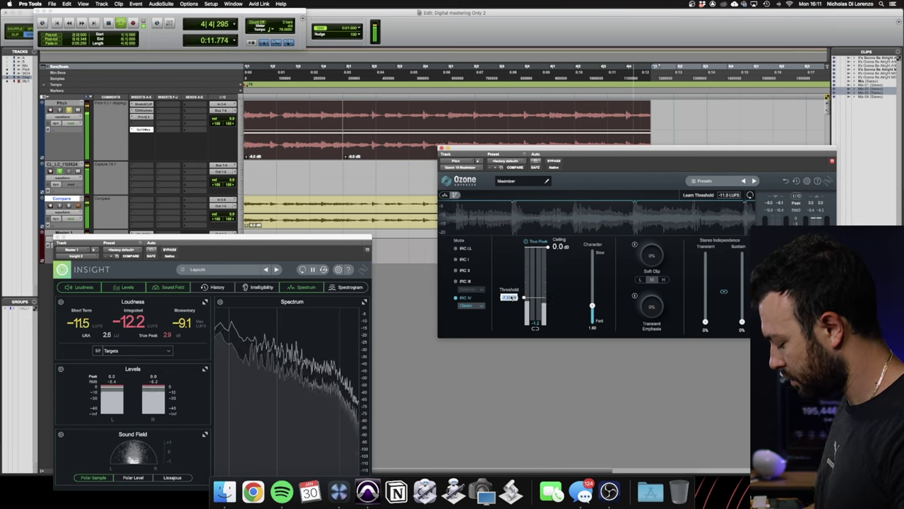
{"action": "type", "text": "-9"}
{"action": "key", "text": "Return"}
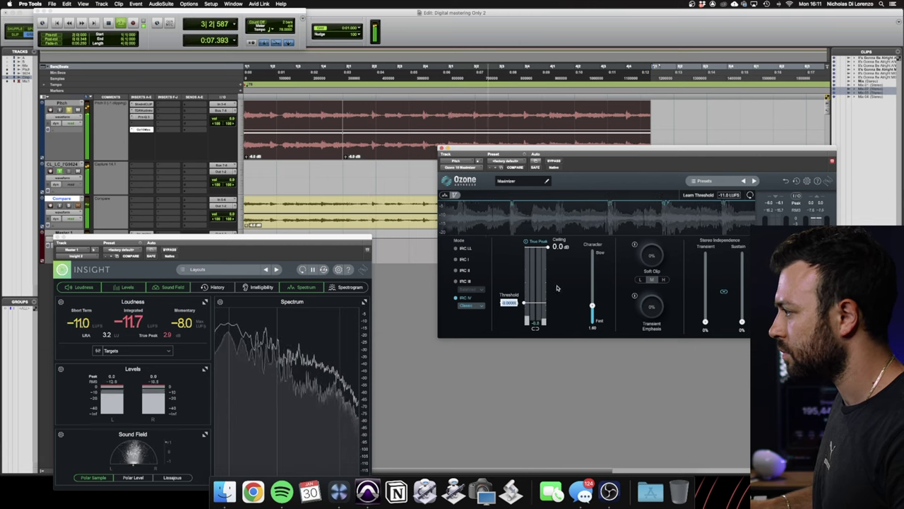
{"action": "type", "text": "-8.5"}
{"action": "key", "text": "Return"}
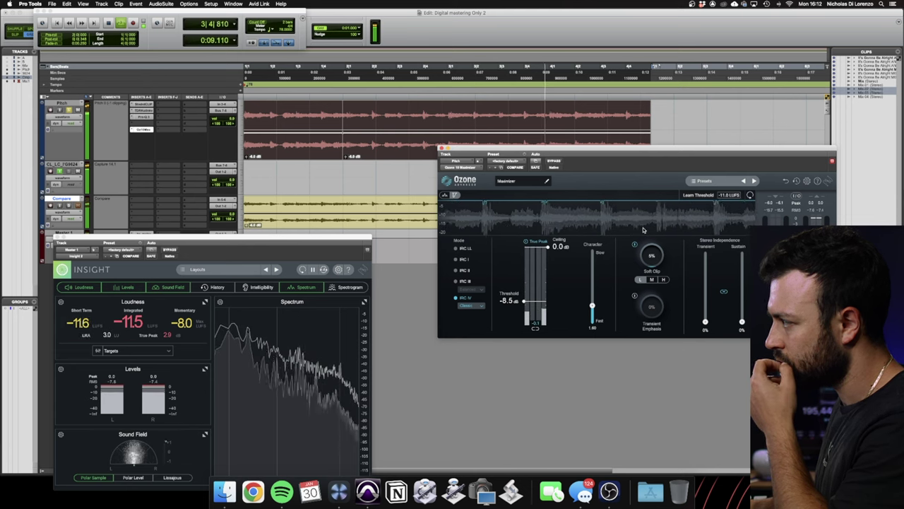
{"action": "left_click", "coordinate": [590, 329]}
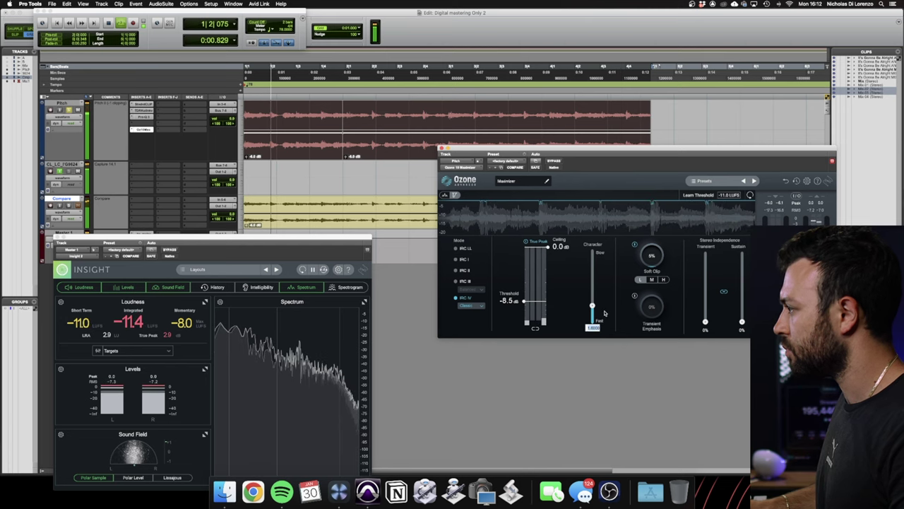
{"action": "key", "text": "Return"}
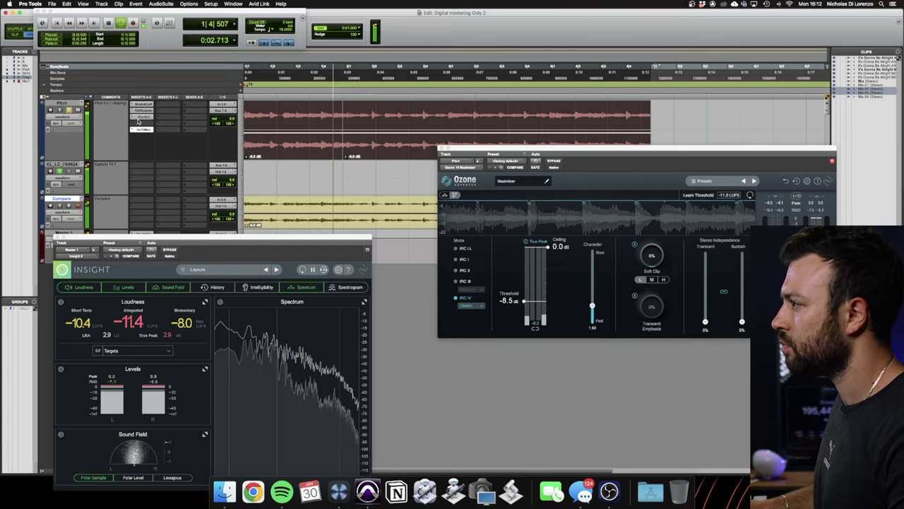
With bx_meter shown in place of Insight, add a bell band at about 3.3 kHz in the Pitch track's Pro-Q 3 with -0.5 dB gain
{"action": "left_click", "coordinate": [139, 120]}
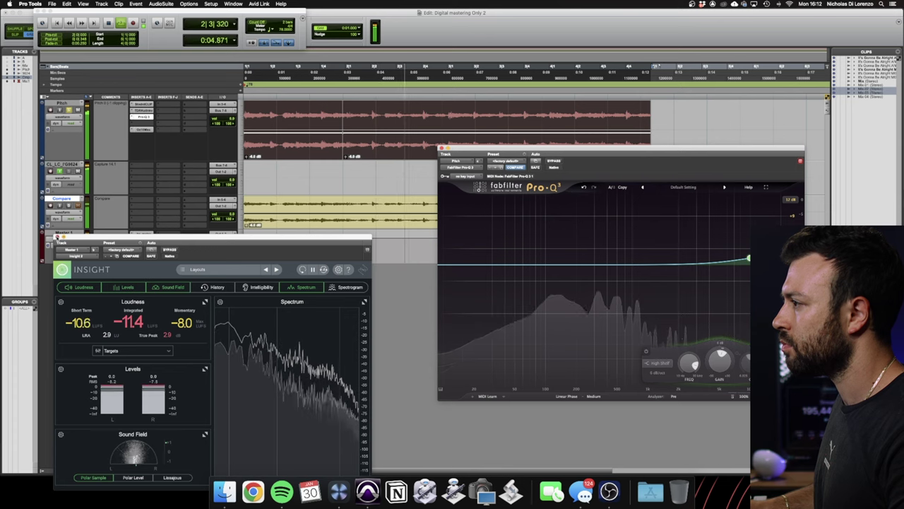
{"action": "left_click", "coordinate": [145, 236]}
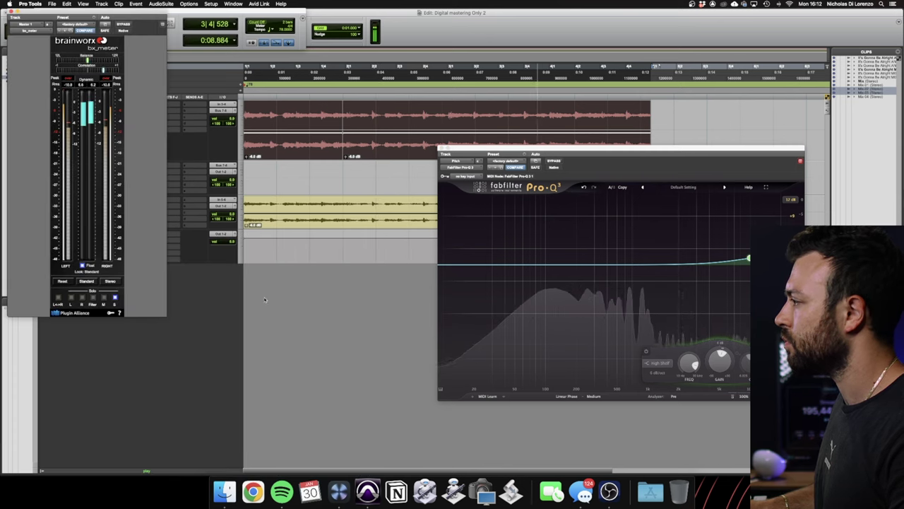
{"action": "left_click", "coordinate": [687, 263]}
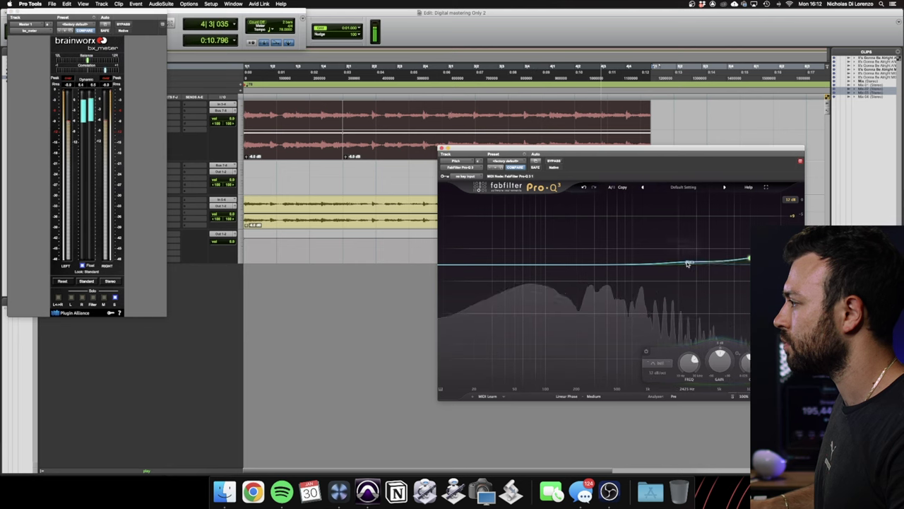
{"action": "mouse_move", "coordinate": [687, 262]}
{"action": "left_mouse_down"}
{"action": "mouse_move", "coordinate": [749, 262]}
{"action": "mouse_move", "coordinate": [691, 262]}
{"action": "mouse_move", "coordinate": [700, 262]}
{"action": "left_mouse_up"}
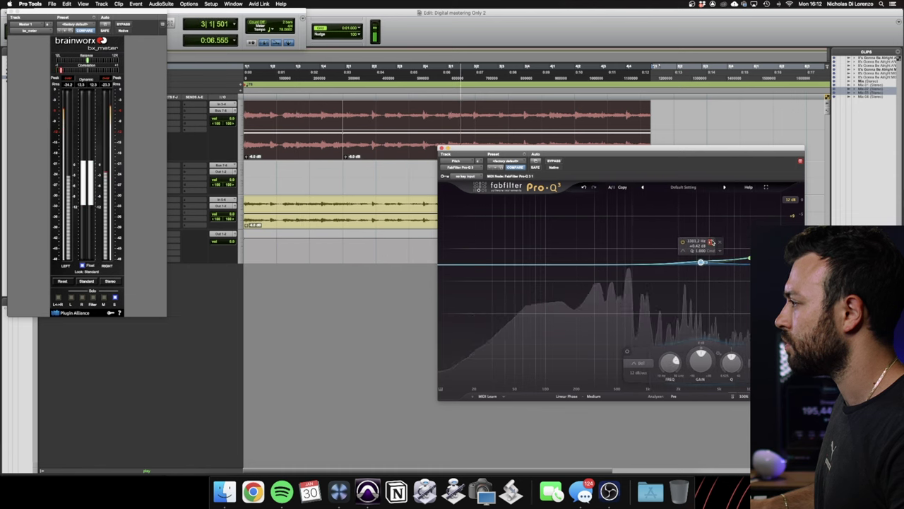
{"action": "double_click", "coordinate": [697, 245]}
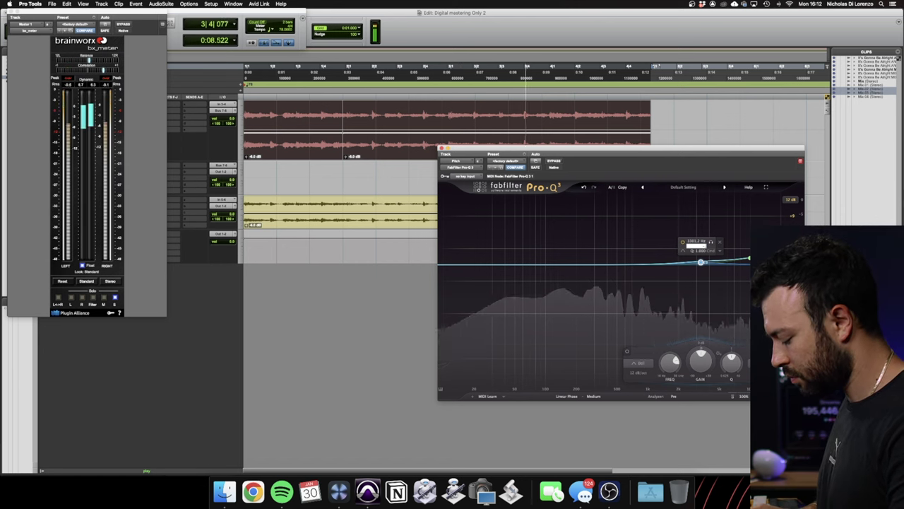
{"action": "type", "text": "-0.5"}
{"action": "key", "text": "Return"}
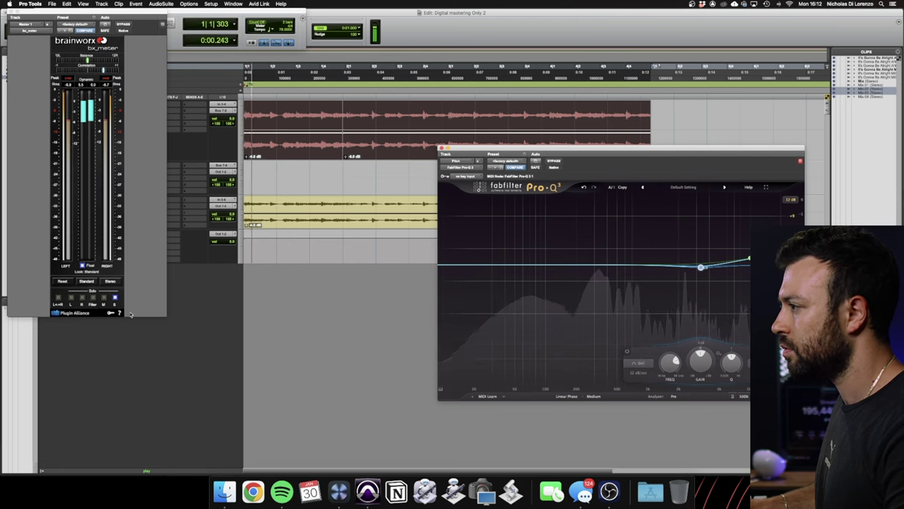
Turn off the side solo in bx_meter and replace its window with Insight from the Master 1 track
{"action": "left_click", "coordinate": [115, 298]}
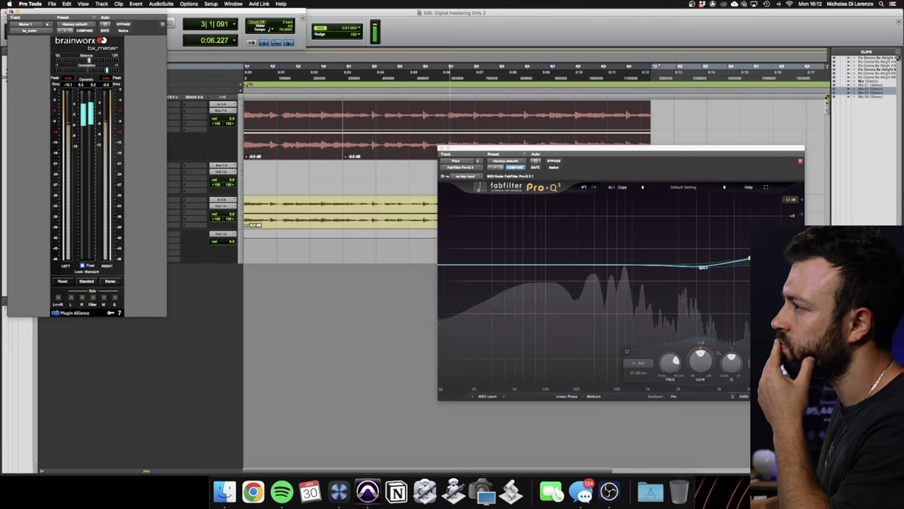
{"action": "left_click", "coordinate": [11, 11]}
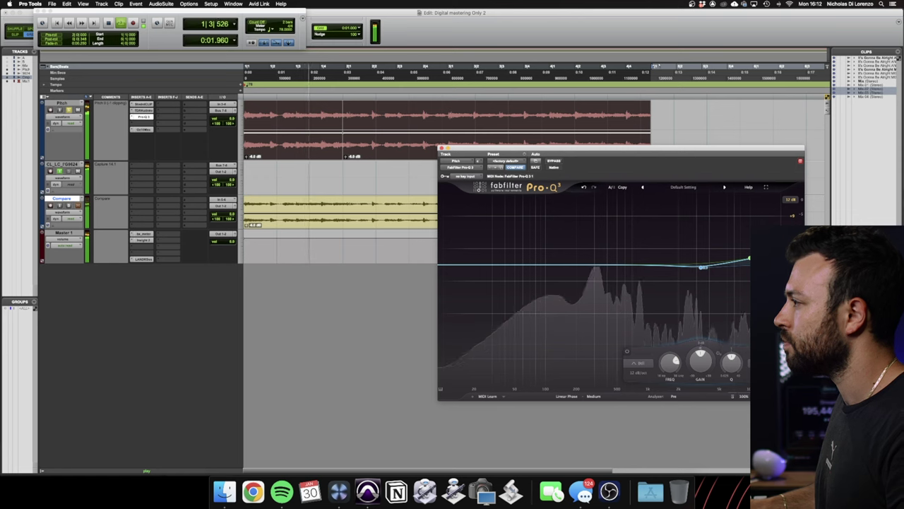
{"action": "left_click", "coordinate": [411, 66]}
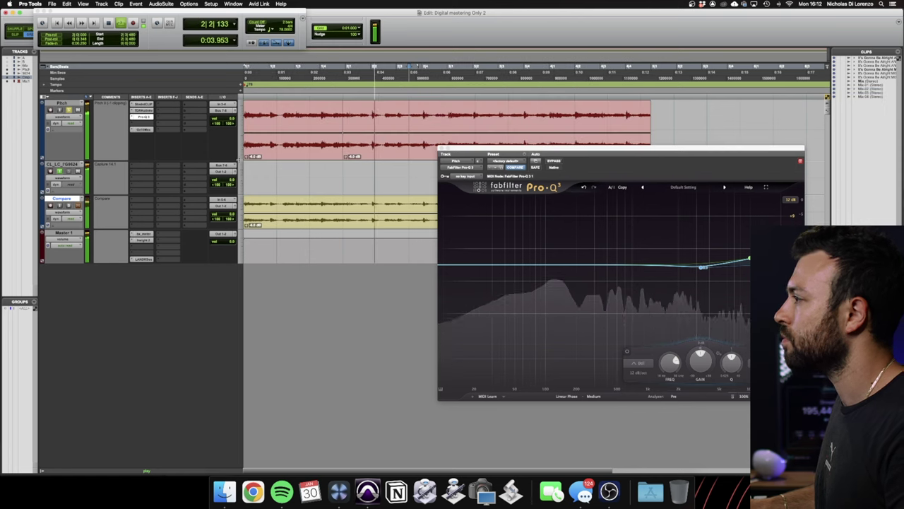
{"action": "left_click", "coordinate": [142, 240]}
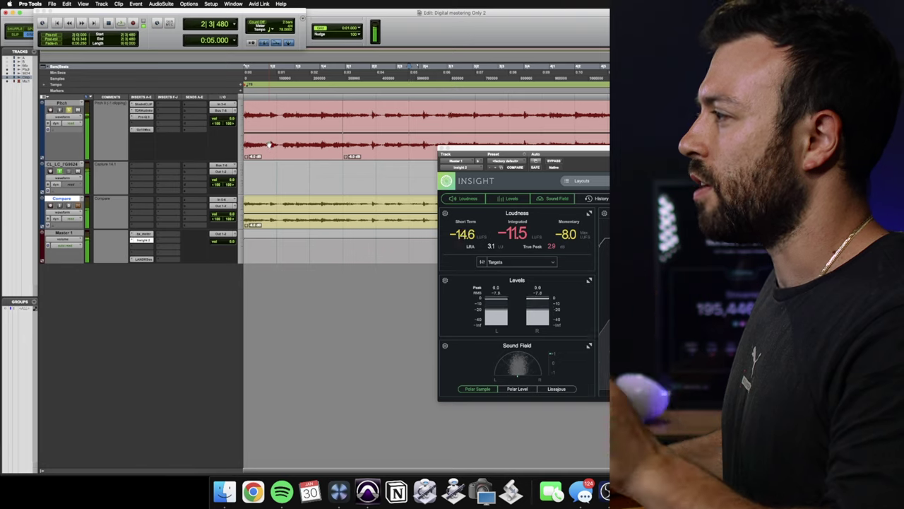
Play the Pitch track from the start and examine its loudness in Insight
{"action": "key", "text": "space"}
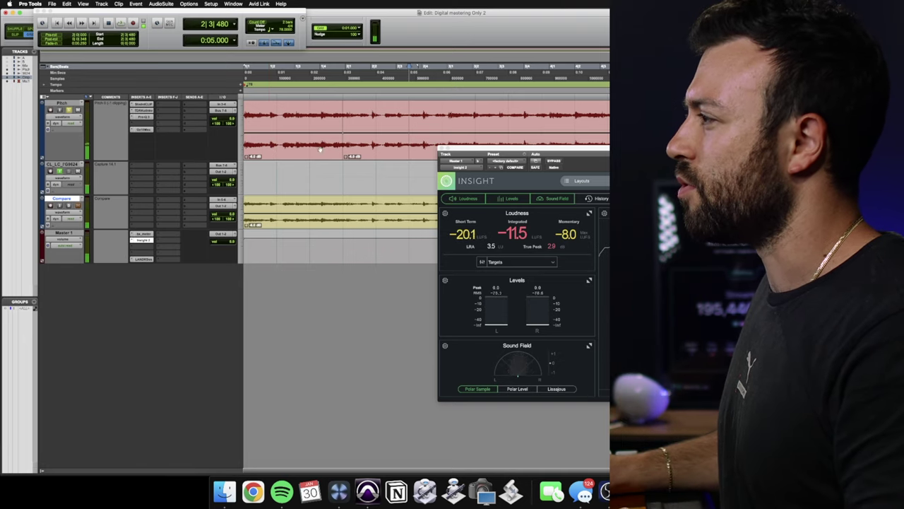
{"action": "key", "text": "Return"}
{"action": "key", "text": "space"}
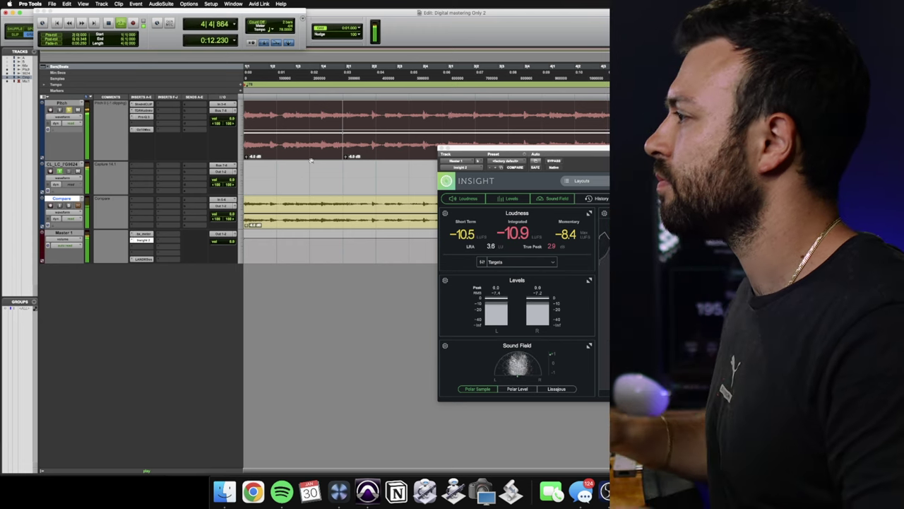
{"action": "key", "text": "space"}
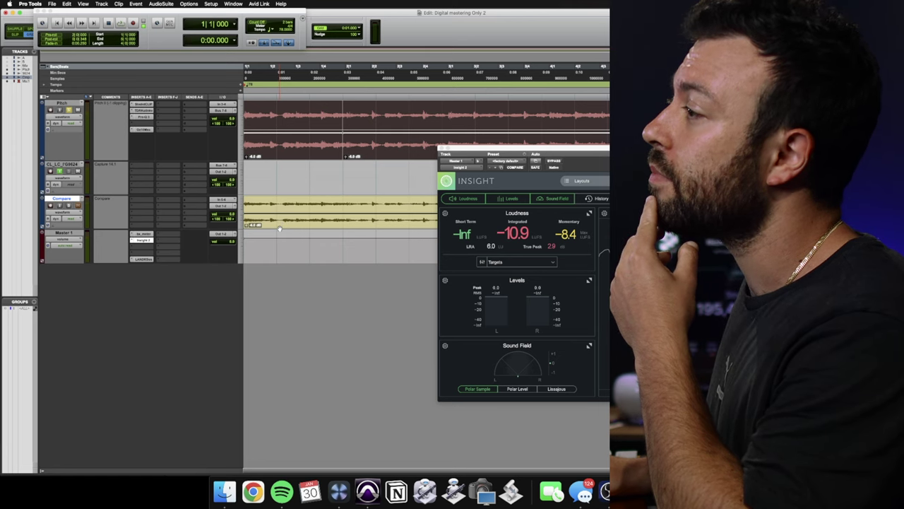
Select the first Pitch clip and audition the soloed Compare track against Insight's loudness meters, with the Compare clip selected as well for playback
{"action": "double_click", "coordinate": [295, 106]}
{"action": "left_click", "coordinate": [343, 113], "text": "shift"}
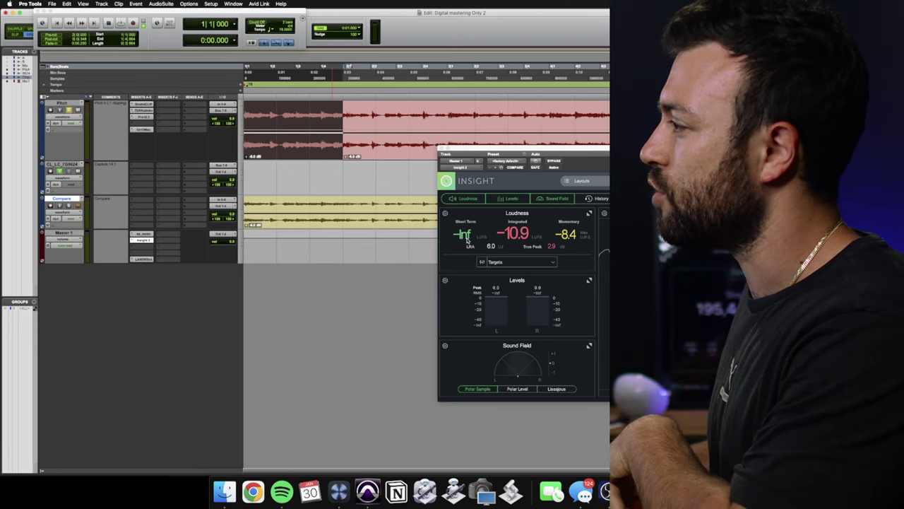
{"action": "key", "text": "space"}
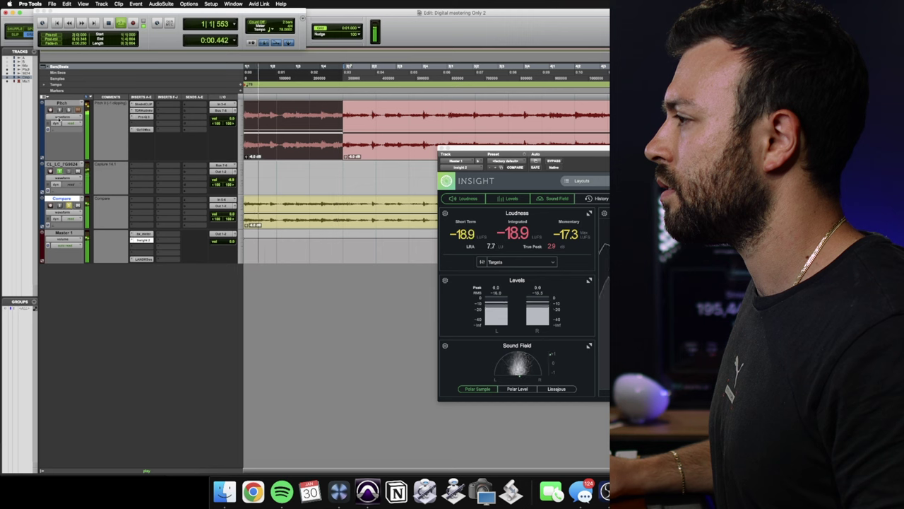
{"action": "key", "text": "space"}
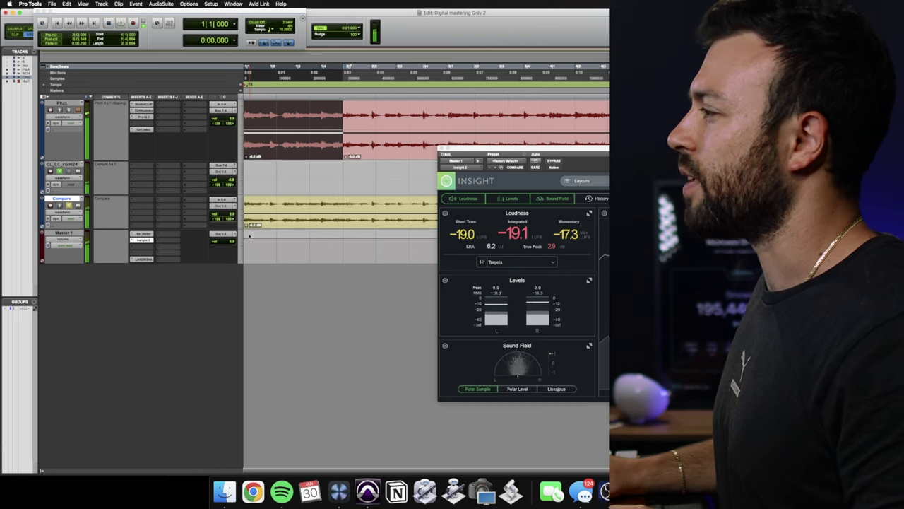
{"action": "left_click", "coordinate": [337, 225]}
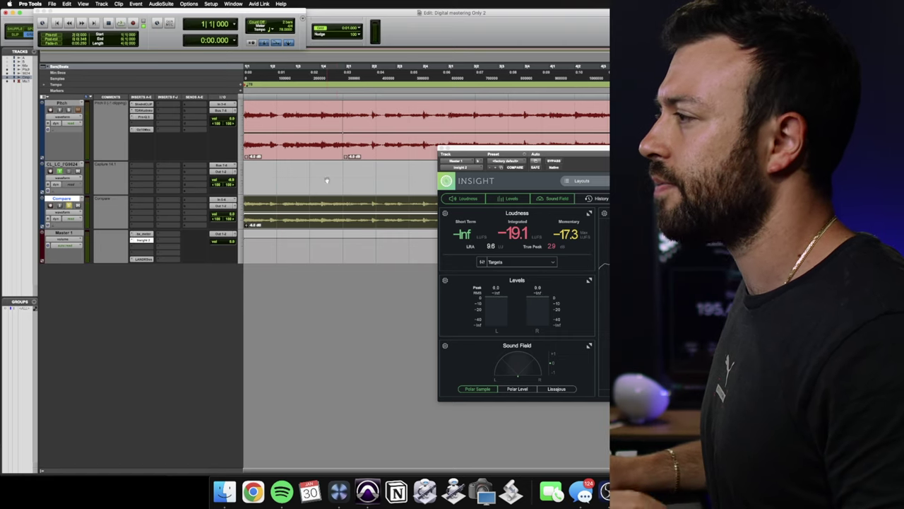
{"action": "key", "text": "space"}
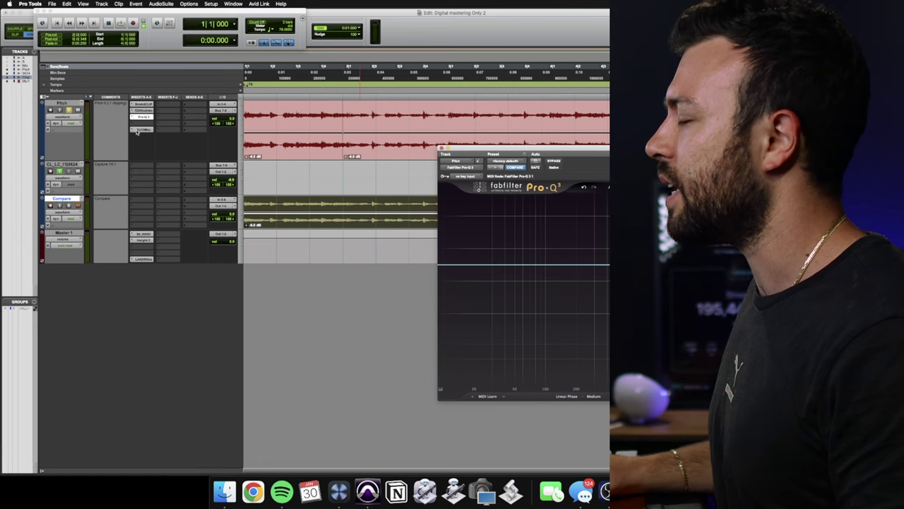
Reopen the Pitch track's Ozone 10 Maximizer during playback and switch its IRC IV style to Modern
{"action": "left_click", "coordinate": [140, 130]}
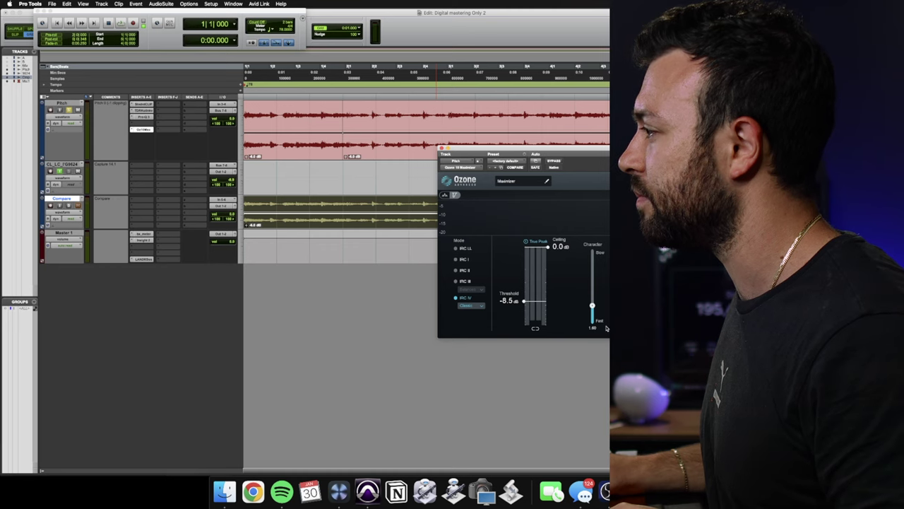
{"action": "key", "text": "space"}
{"action": "left_click", "coordinate": [471, 305]}
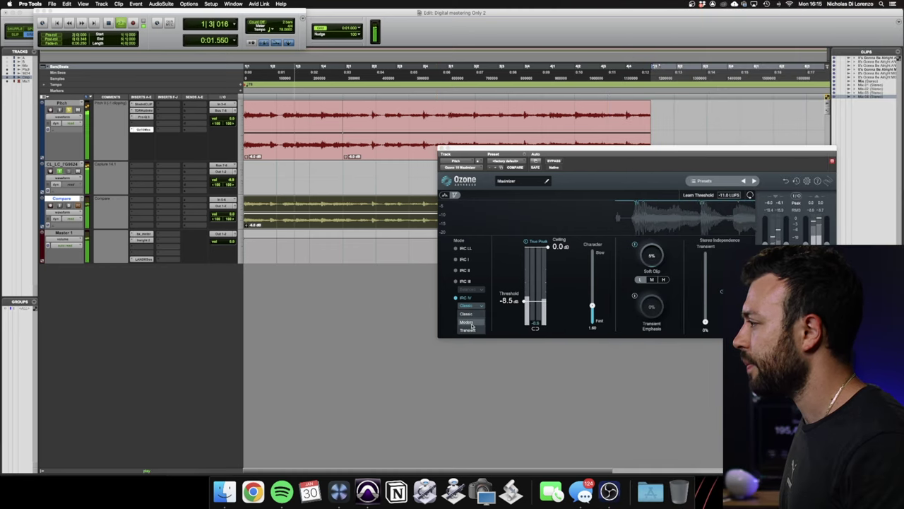
{"action": "left_click", "coordinate": [469, 322]}
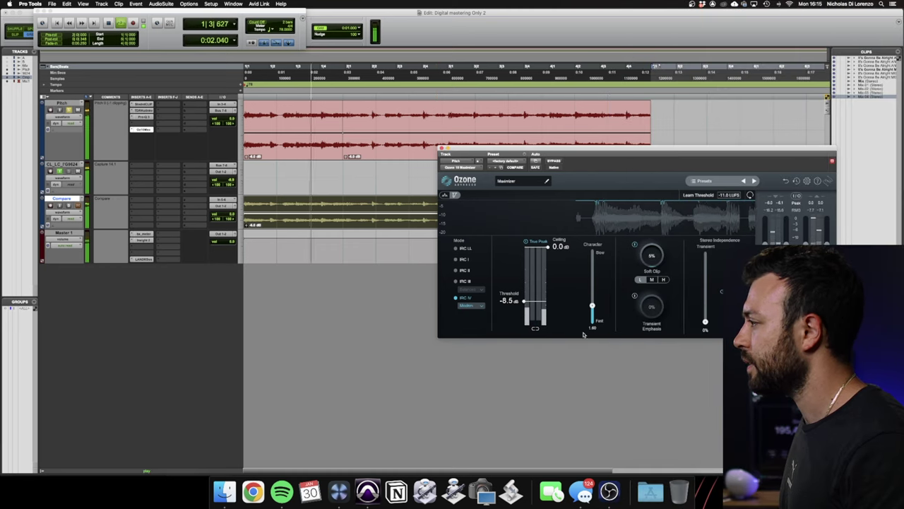
Set the Maximizer's Soft Clip to 15% and its Character to 1.25
{"action": "left_click", "coordinate": [651, 256]}
{"action": "type", "text": "15"}
{"action": "key", "text": "Return"}
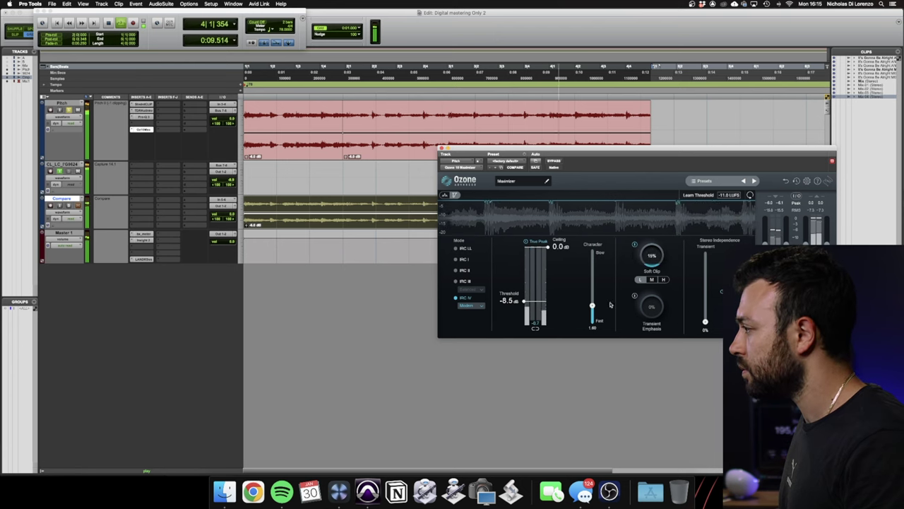
{"action": "left_click_drag", "start_coordinate": [592, 323], "coordinate": [592, 310]}
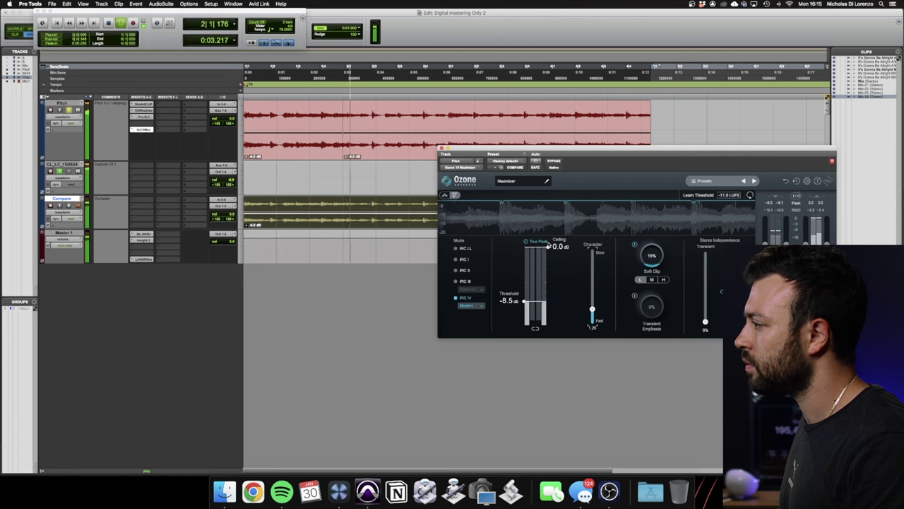
{"action": "left_click", "coordinate": [508, 301]}
{"action": "left_click", "coordinate": [507, 315]}
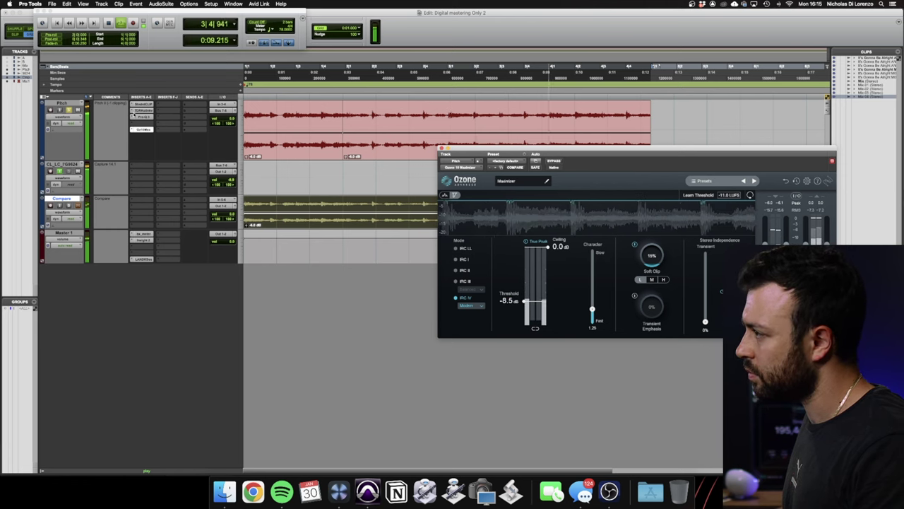
Add a bell band in the Pitch track's Pro-Q 3, set it to Mid, and sweep it up to just under 2 kHz
{"action": "left_click", "coordinate": [151, 119]}
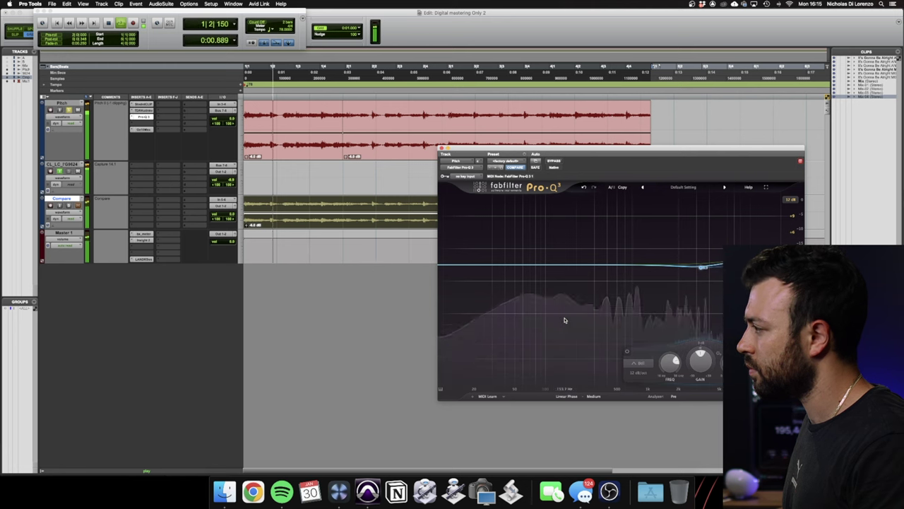
{"action": "left_click", "coordinate": [558, 265]}
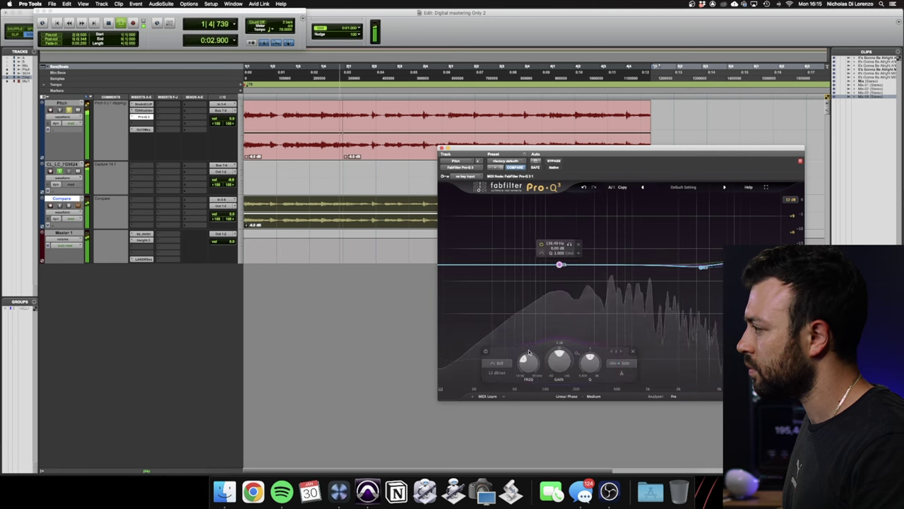
{"action": "left_click", "coordinate": [621, 362]}
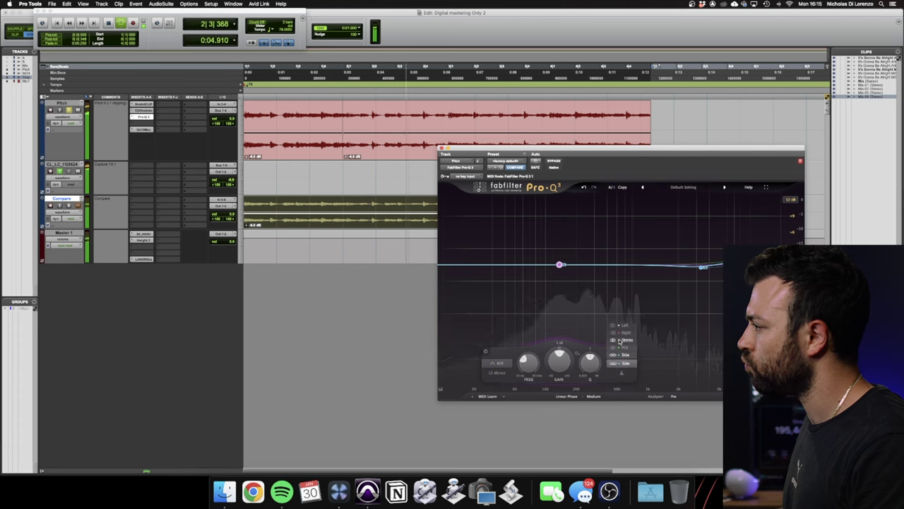
{"action": "left_click", "coordinate": [620, 347]}
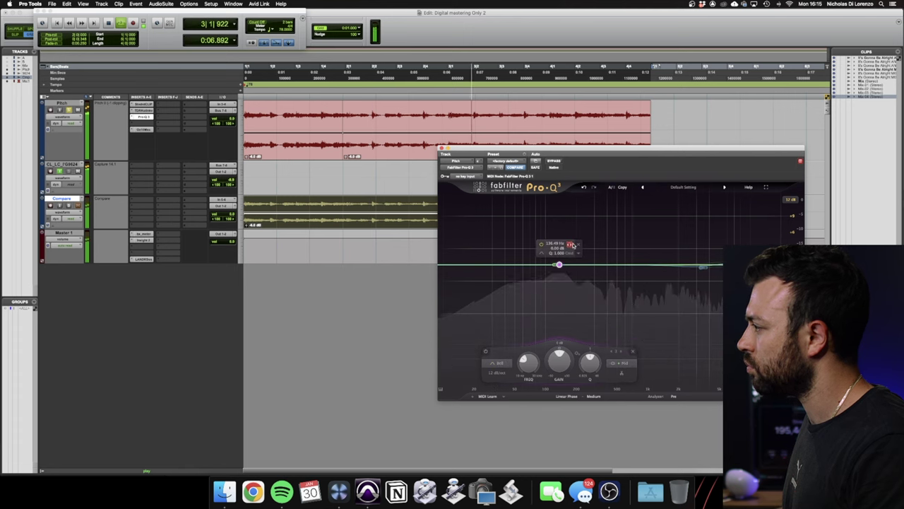
{"action": "left_click_drag", "start_coordinate": [569, 245], "coordinate": [679, 239]}
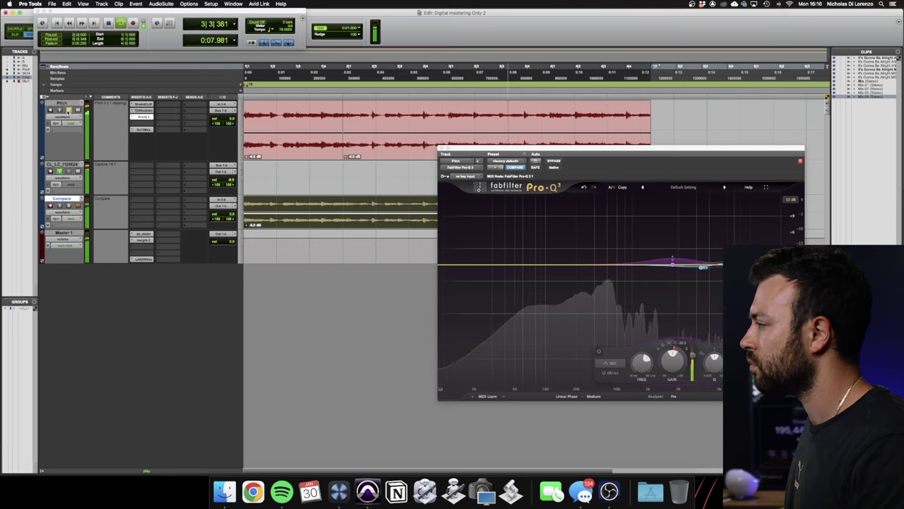
Show Kotelnikov in the free area below the tracks alongside Pro-Q 3, and solo the Compare track instead of Pitch
{"action": "key", "text": "space"}
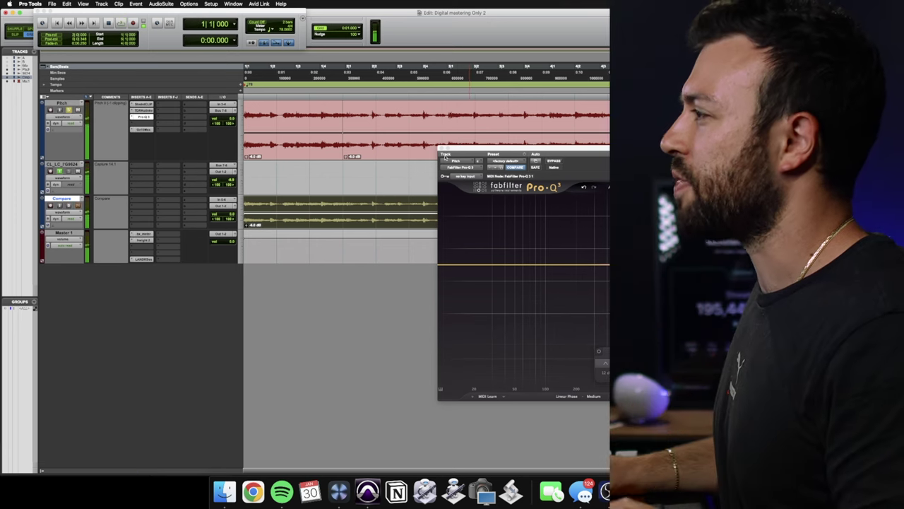
{"action": "left_click", "coordinate": [145, 116]}
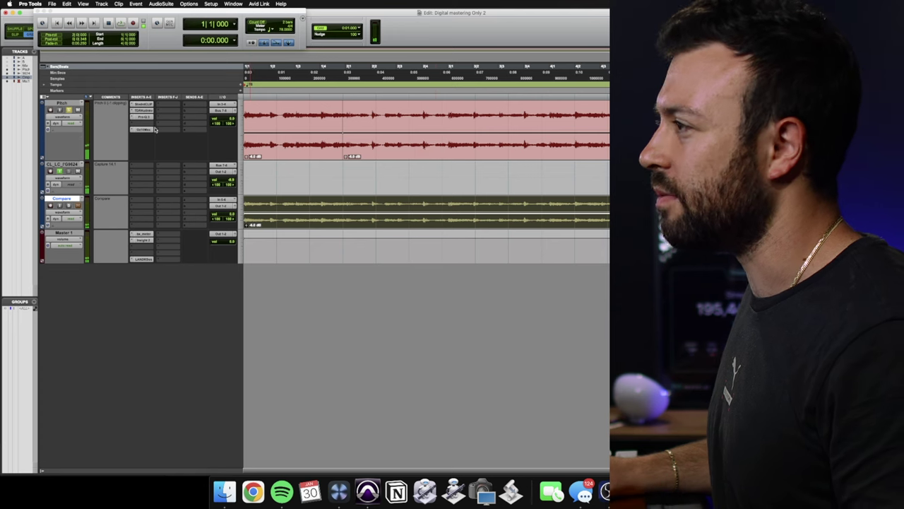
{"action": "left_click", "coordinate": [144, 117]}
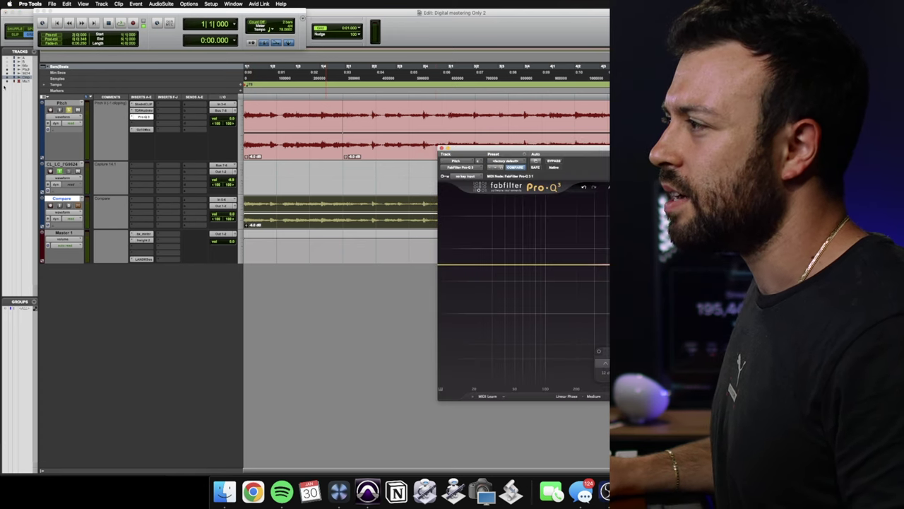
{"action": "left_click", "coordinate": [149, 111]}
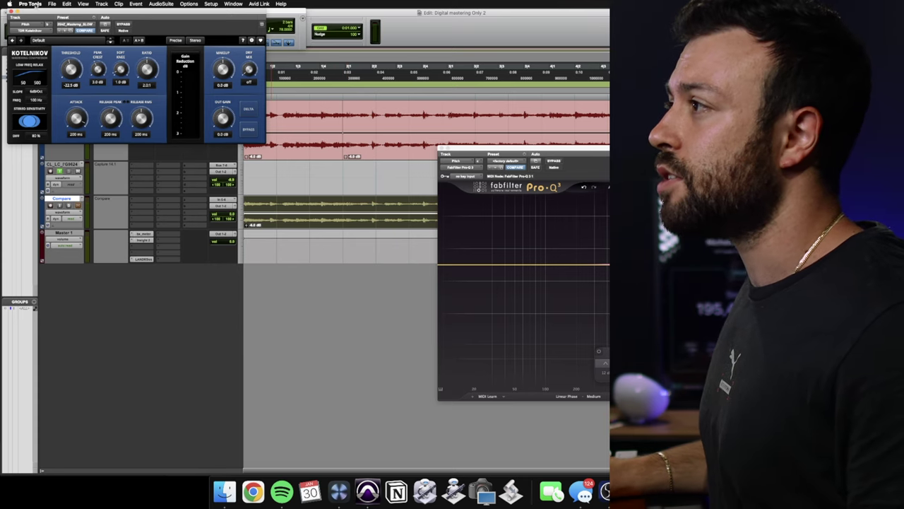
{"action": "left_click_drag", "start_coordinate": [31, 12], "coordinate": [77, 286]}
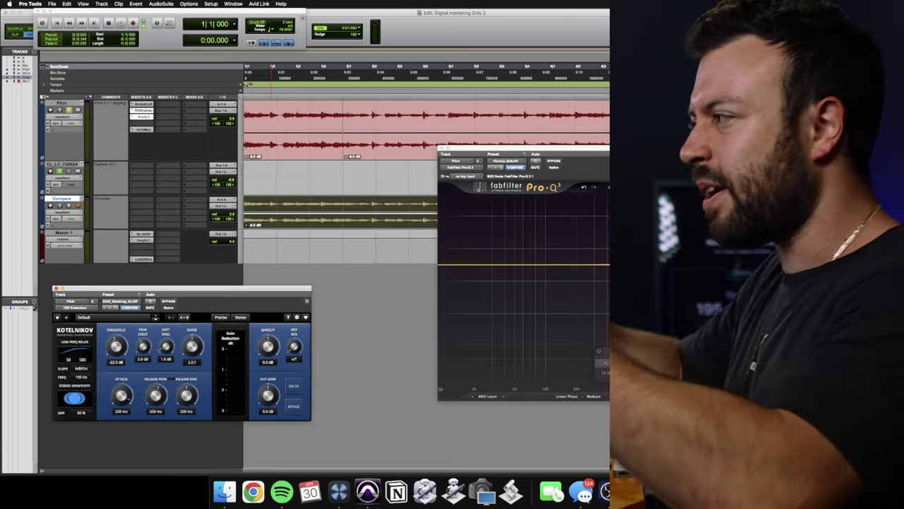
{"action": "left_click", "coordinate": [75, 206]}
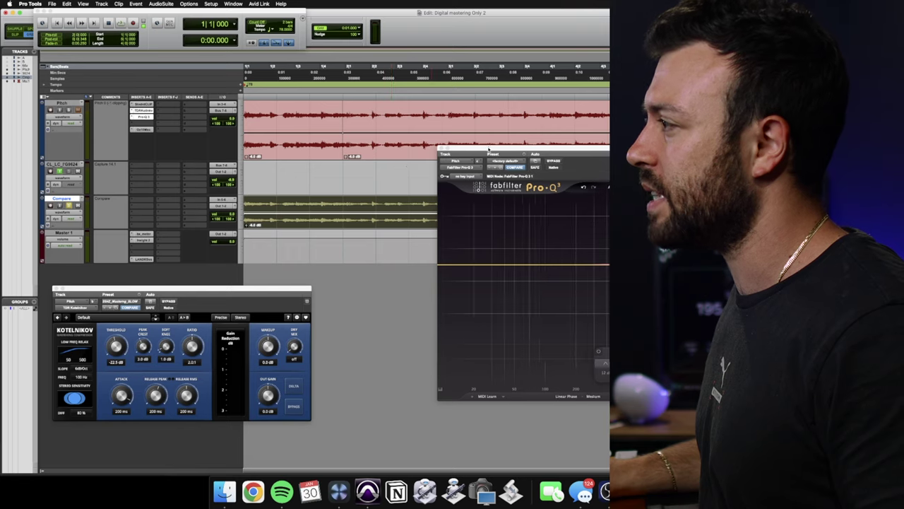
Place Pro-Q 3 below the tracks and play the song from the start, switching solo between the Compare and Pitch tracks
{"action": "left_click_drag", "start_coordinate": [488, 148], "coordinate": [291, 243]}
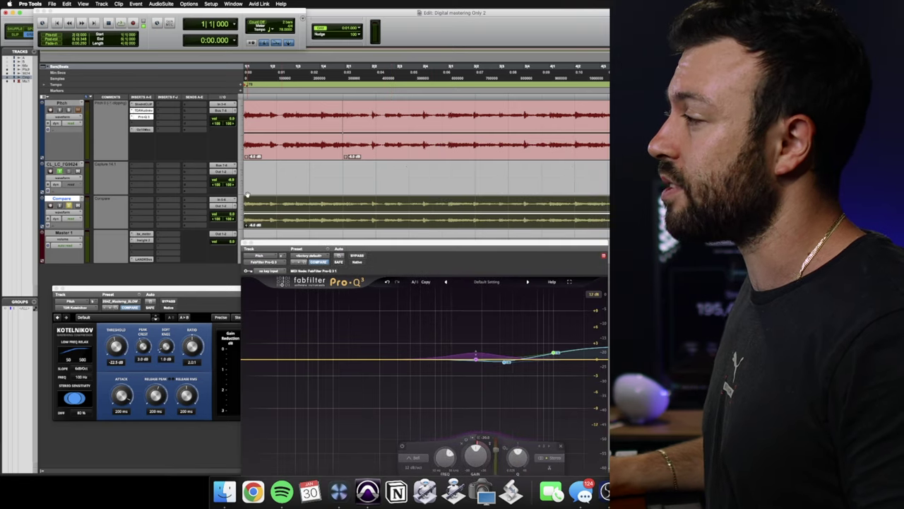
{"action": "left_click", "coordinate": [285, 177]}
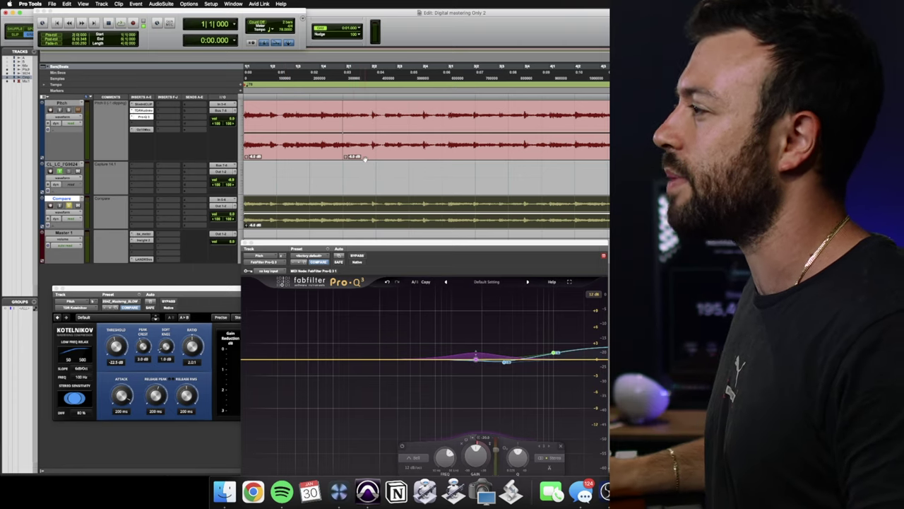
{"action": "key", "text": "space"}
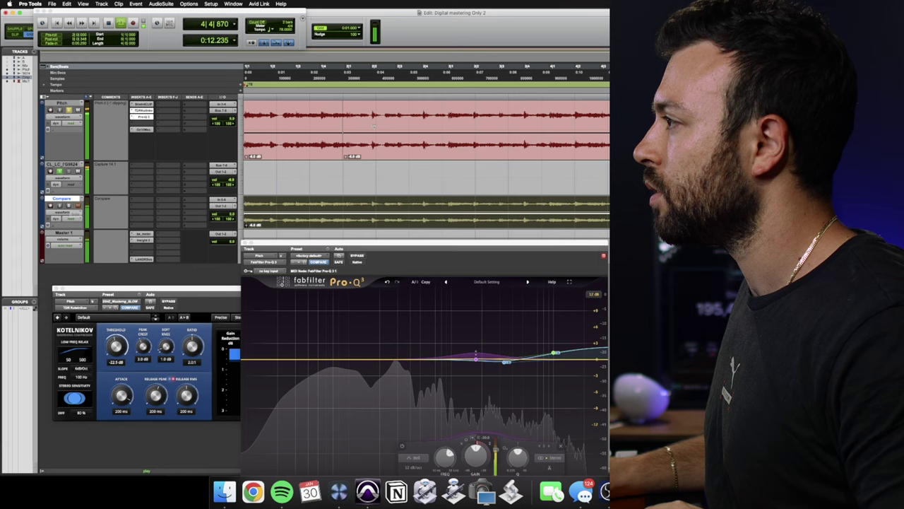
{"action": "key", "text": "space"}
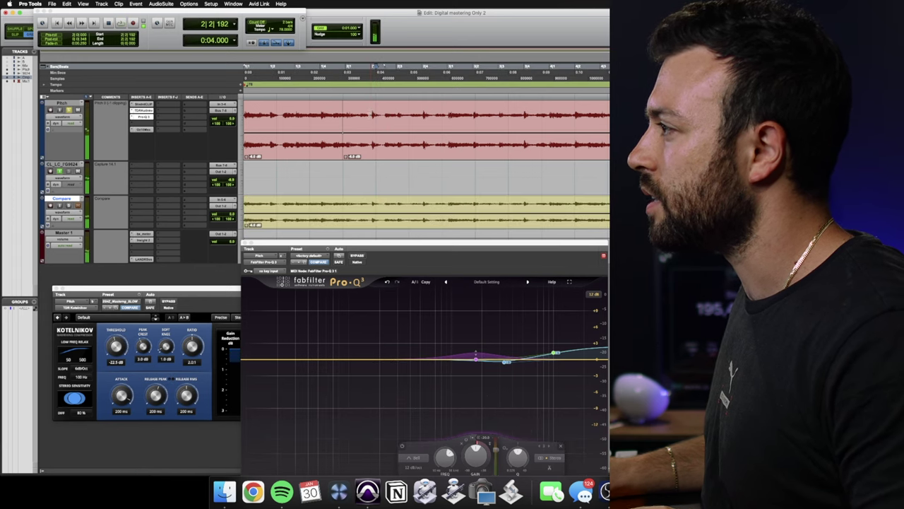
{"action": "key", "text": "space"}
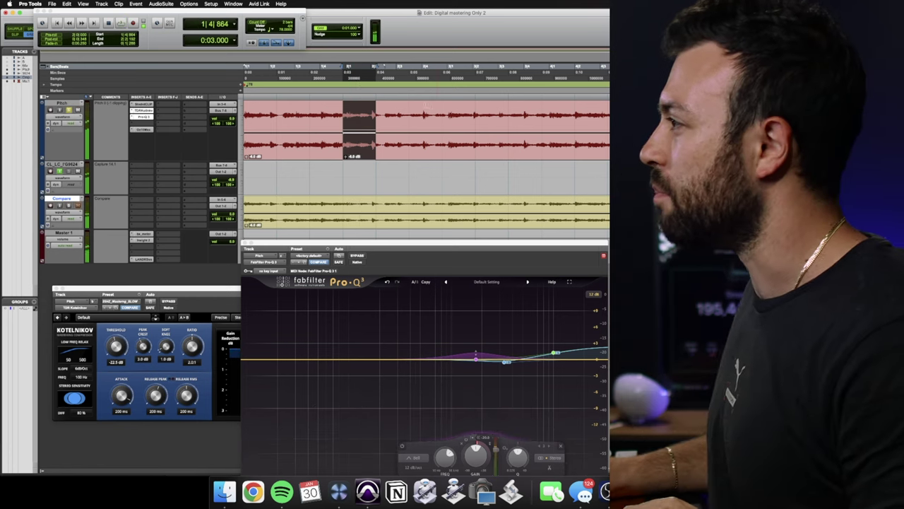
Select a one-second passage of the Pitch track starting at 0:05.000 and play it, comparing it with the Compare track
{"action": "left_click", "coordinate": [414, 113]}
{"action": "left_click_drag", "start_coordinate": [410, 113], "coordinate": [442, 116]}
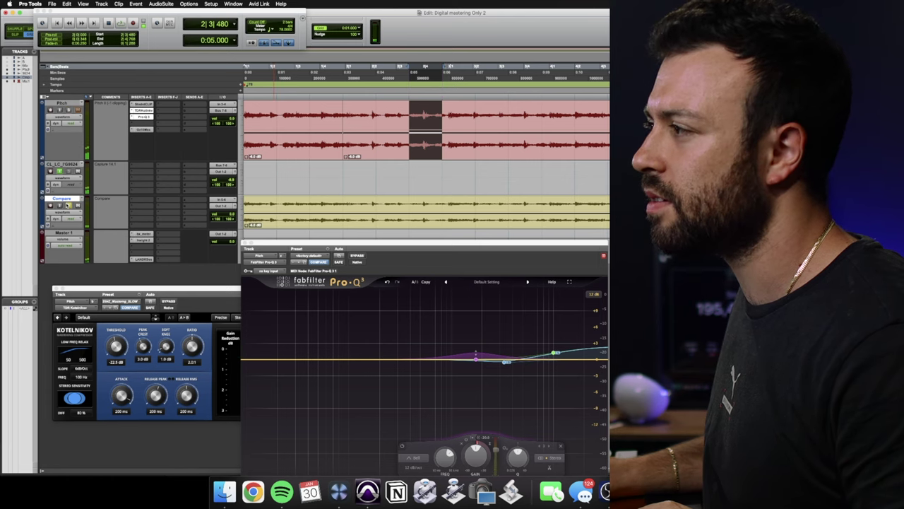
{"action": "key", "text": "space"}
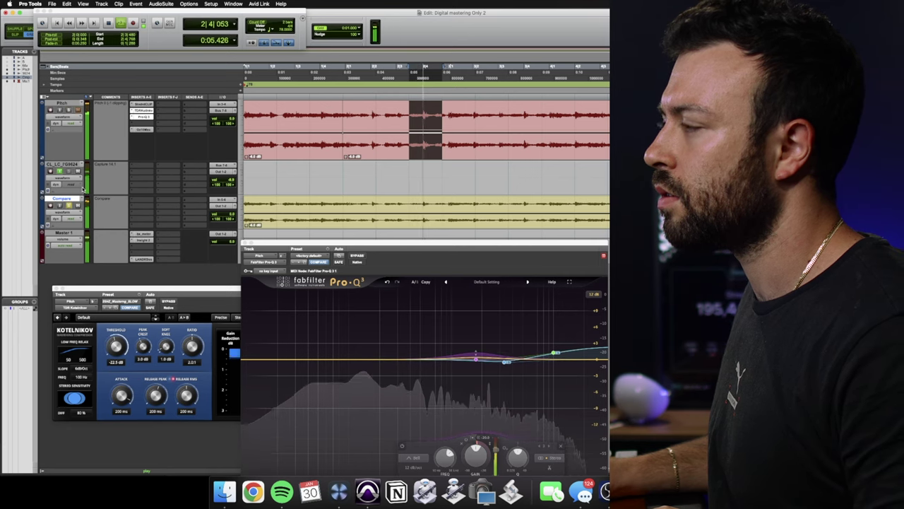
{"action": "key", "text": "space"}
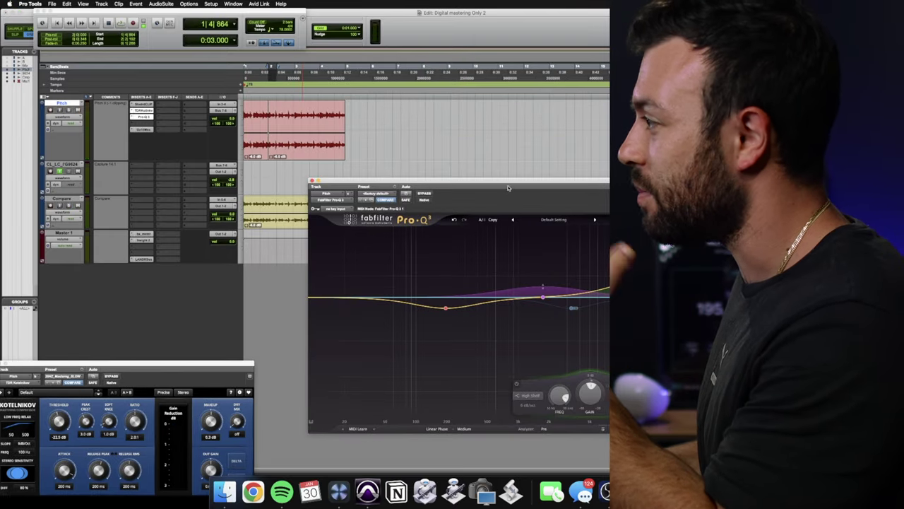
Review the low-mid cut and midrange bell in the Pitch track's Pro-Q 3, leaving the midrange band selected
{"action": "left_click_drag", "start_coordinate": [507, 187], "coordinate": [337, 187]}
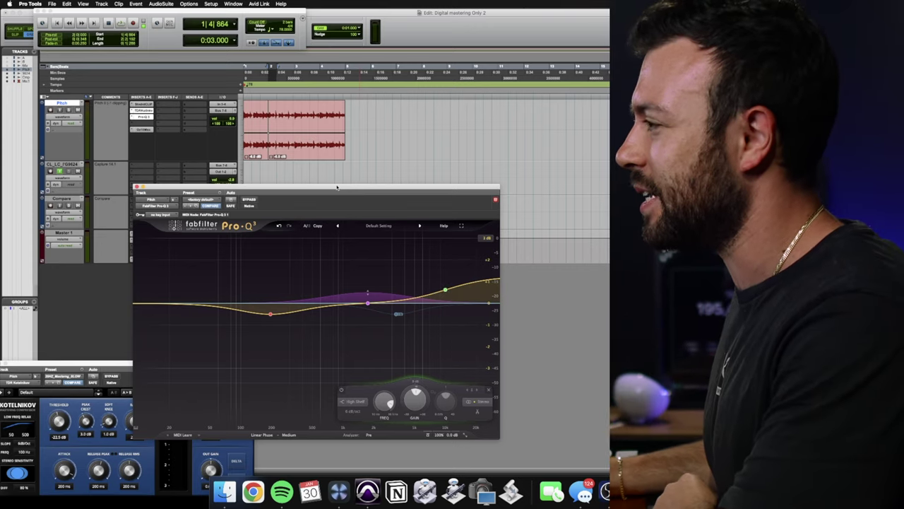
{"action": "mouse_move", "coordinate": [270, 314]}
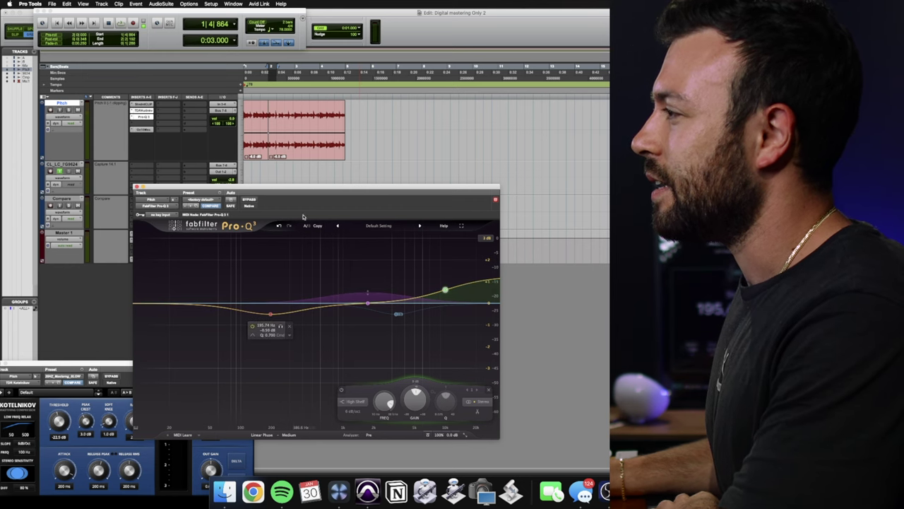
{"action": "left_click", "coordinate": [259, 157]}
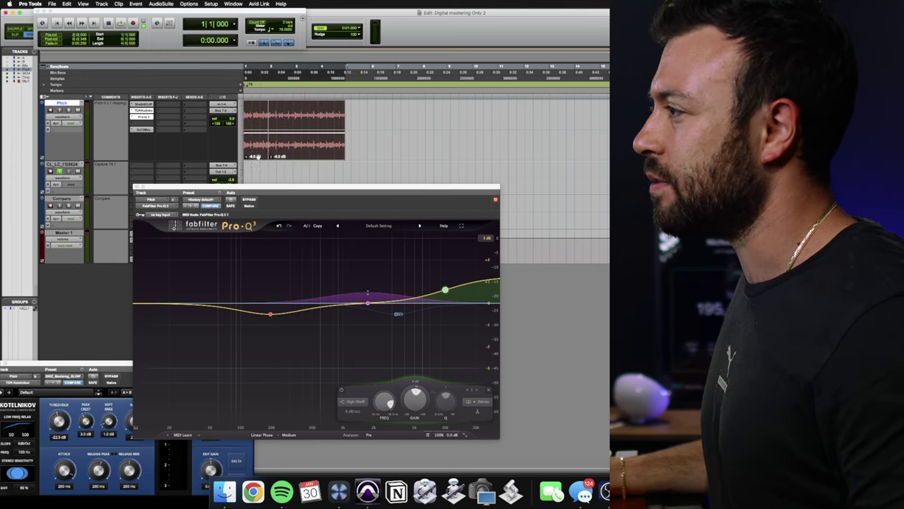
{"action": "left_click_drag", "start_coordinate": [269, 190], "coordinate": [167, 230]}
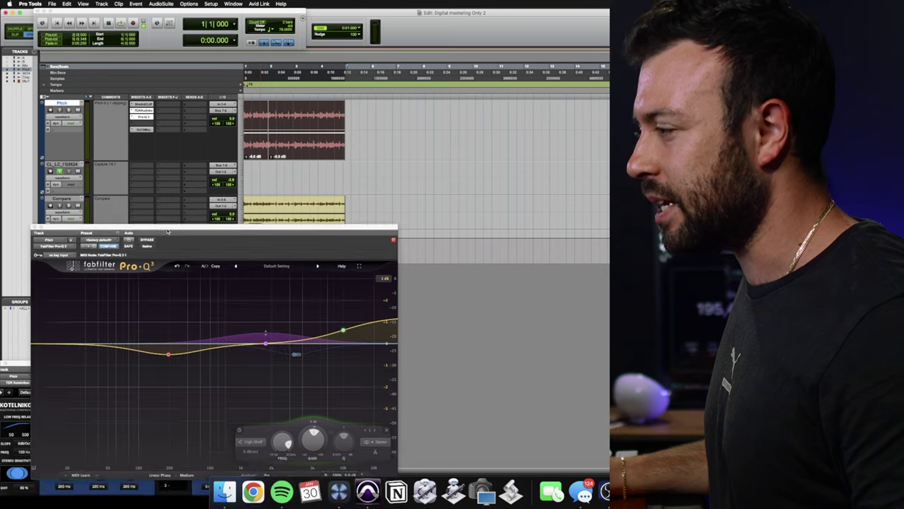
{"action": "mouse_move", "coordinate": [162, 342]}
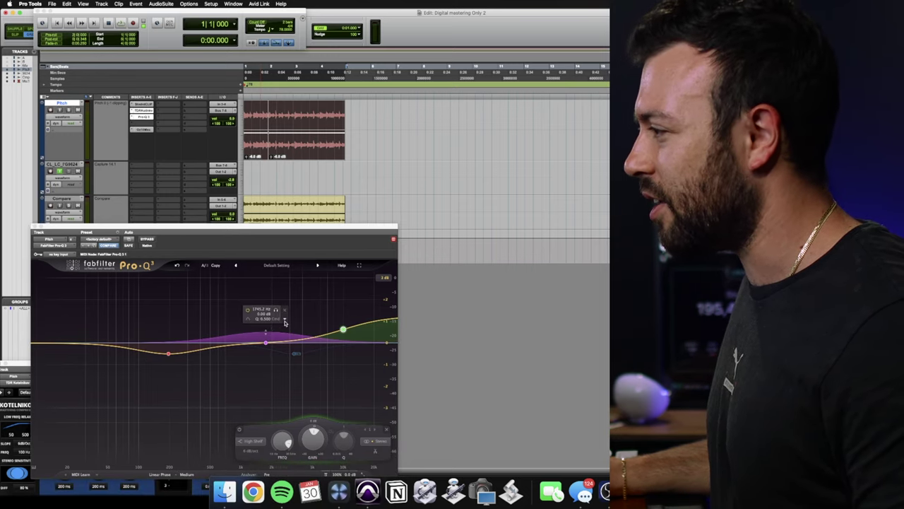
{"action": "left_click", "coordinate": [265, 342]}
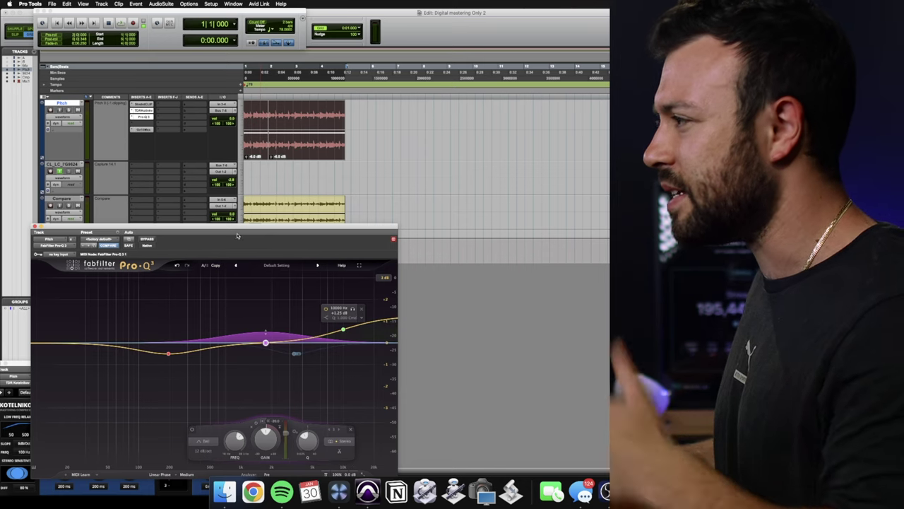
Move Pro-Q 3 clear of the tracks and select the first Pitch clip, from the start to 3 seconds
{"action": "left_click_drag", "start_coordinate": [212, 231], "coordinate": [299, 258]}
{"action": "left_click", "coordinate": [300, 224]}
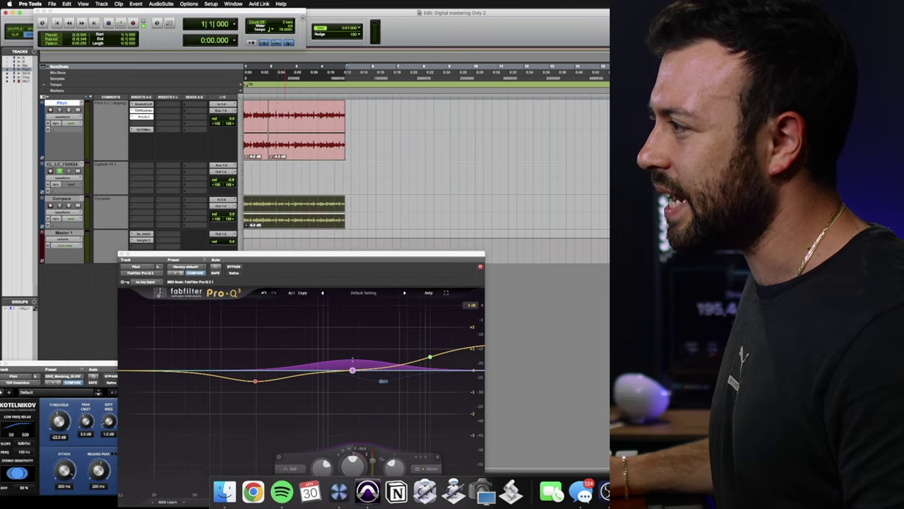
{"action": "left_click", "coordinate": [294, 154]}
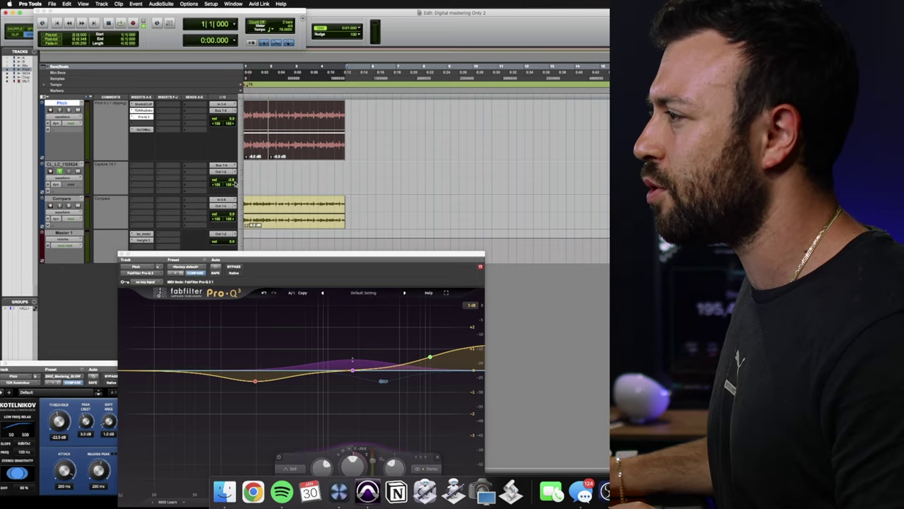
{"action": "left_click", "coordinate": [257, 137]}
{"action": "key", "text": "shift+Return"}
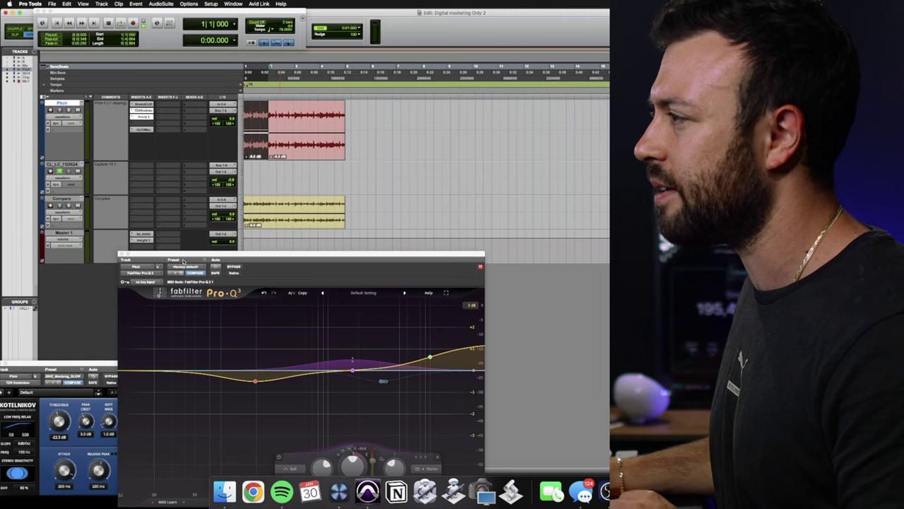
Lower the capture track's volume during playback while monitoring the Master track's Insight 2 meters, and compare the Pitch and Compare tracks
{"action": "key", "text": "space"}
{"action": "left_click", "coordinate": [143, 239]}
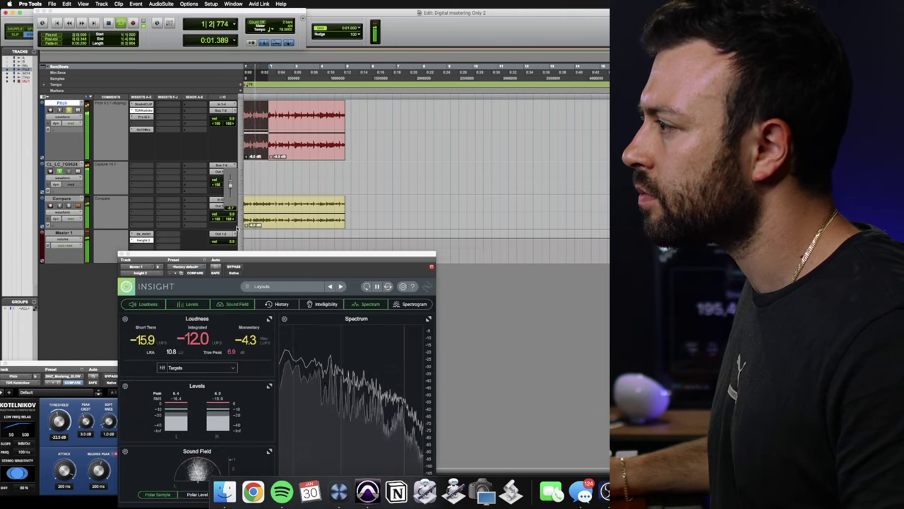
{"action": "left_click", "coordinate": [309, 154]}
{"action": "key", "text": "space"}
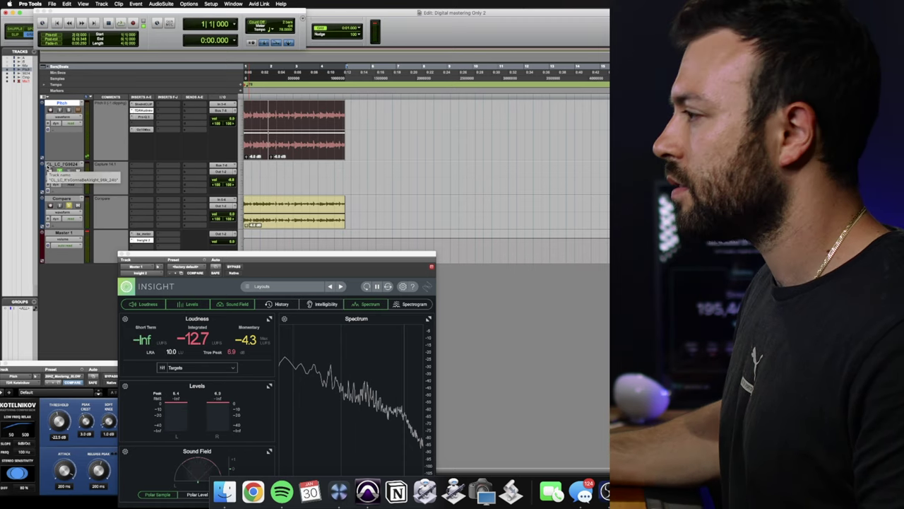
{"action": "key", "text": "space"}
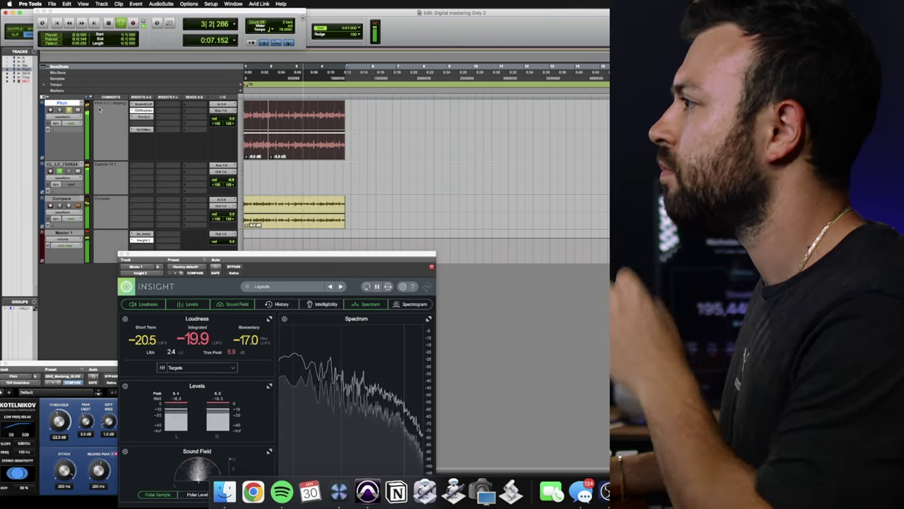
Play the short Pitch passage starting at 0:03.000, and briefly reopen the track's Pro-Q 3 to check its curve before closing it
{"action": "left_click", "coordinate": [271, 113]}
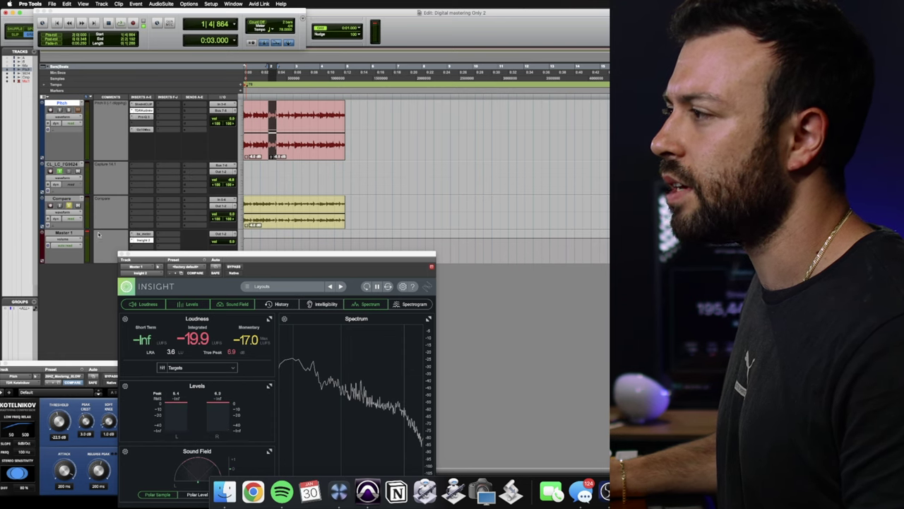
{"action": "key", "text": "space"}
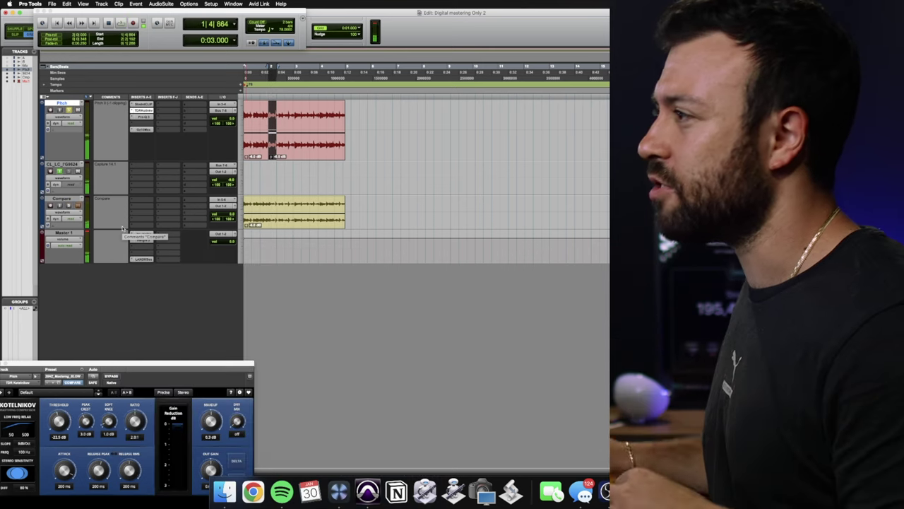
{"action": "left_click", "coordinate": [144, 117]}
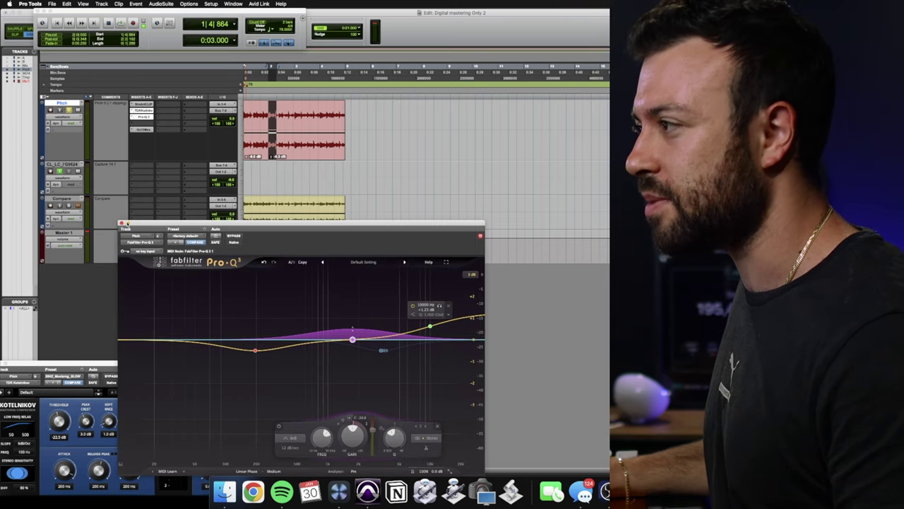
{"action": "left_click", "coordinate": [121, 224]}
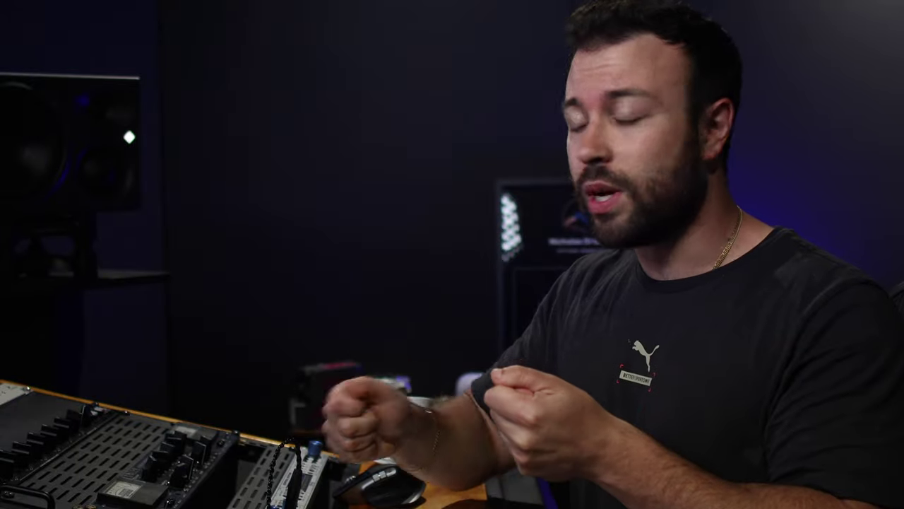